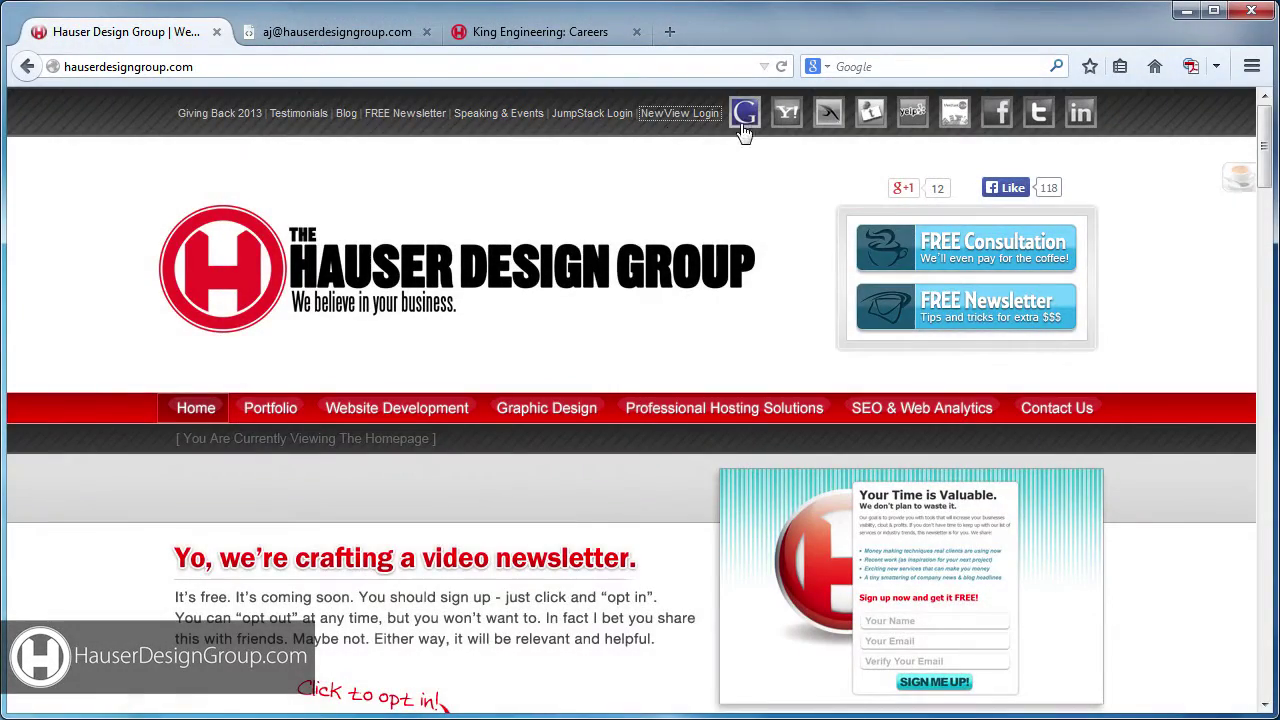
Step: Open the NewView login page from the Hauser site, then close it to reach the Site Actions dashboard
left_click(686, 120)
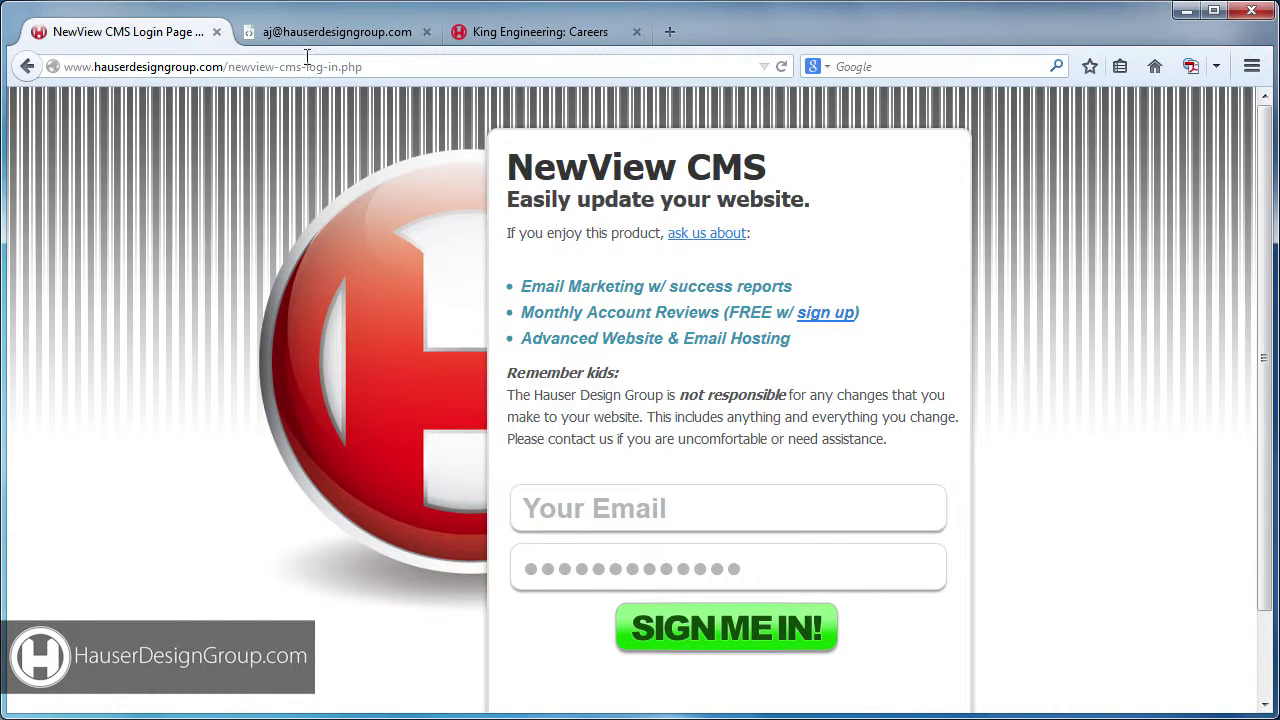
left_click(216, 33)
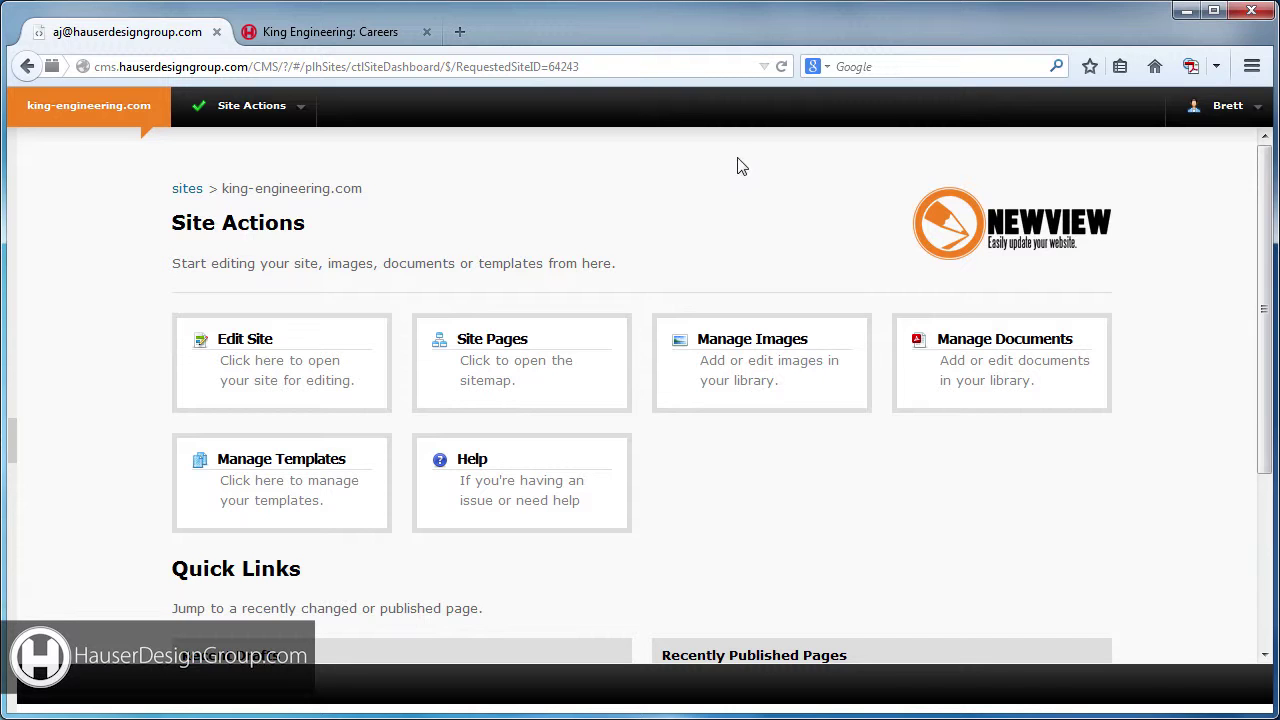
Step: Open the King Engineering homepage in the page editor and scroll through its content
left_click(295, 369)
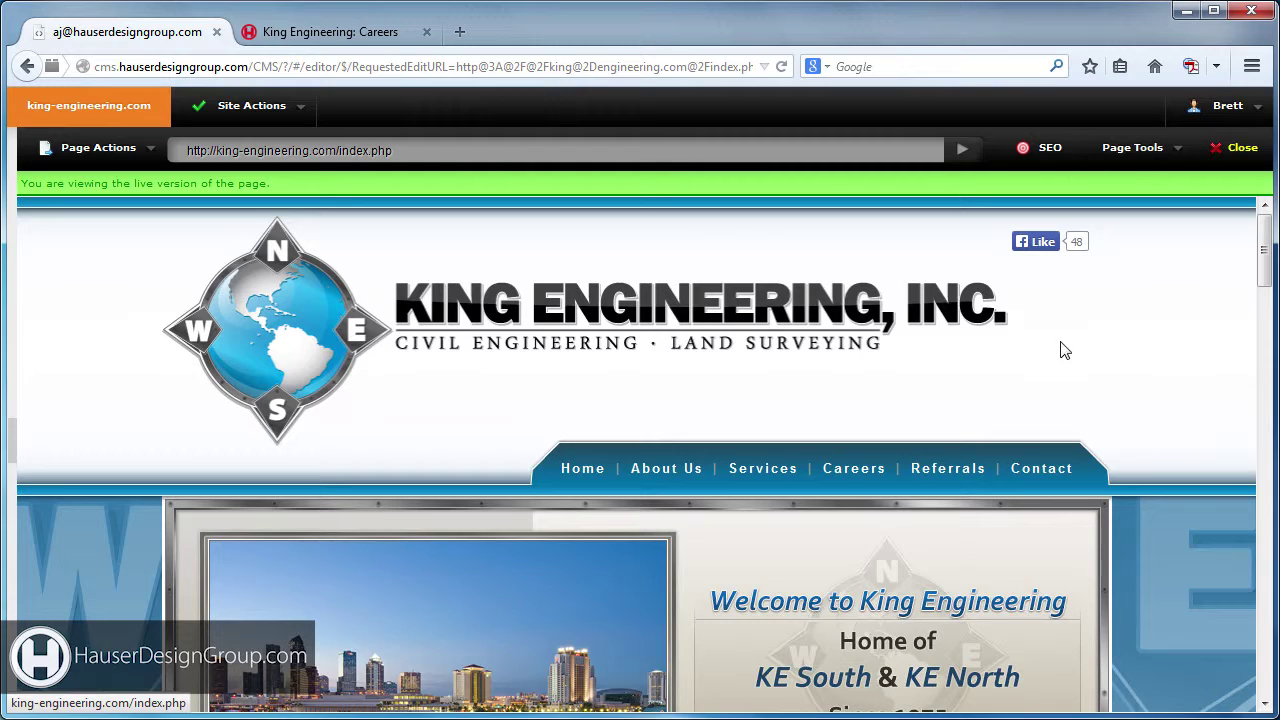
scroll(1100, 332, "down", 2)
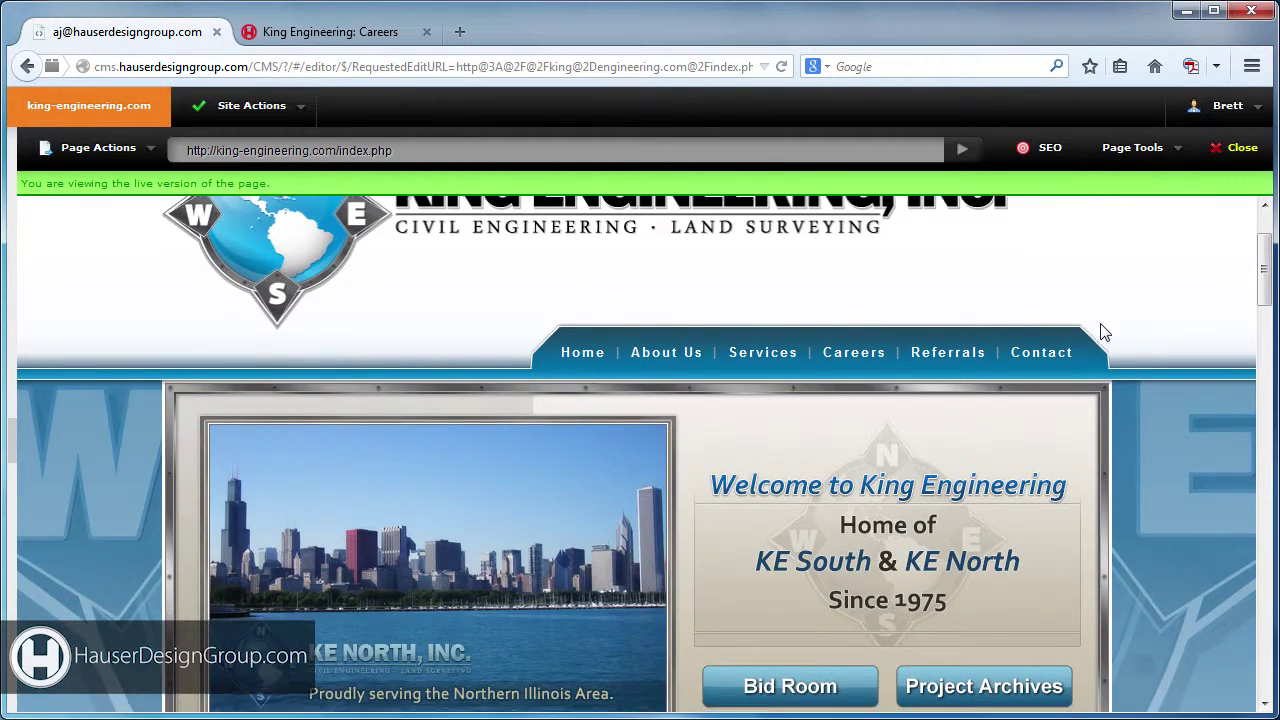
scroll(1100, 330, "down", 8)
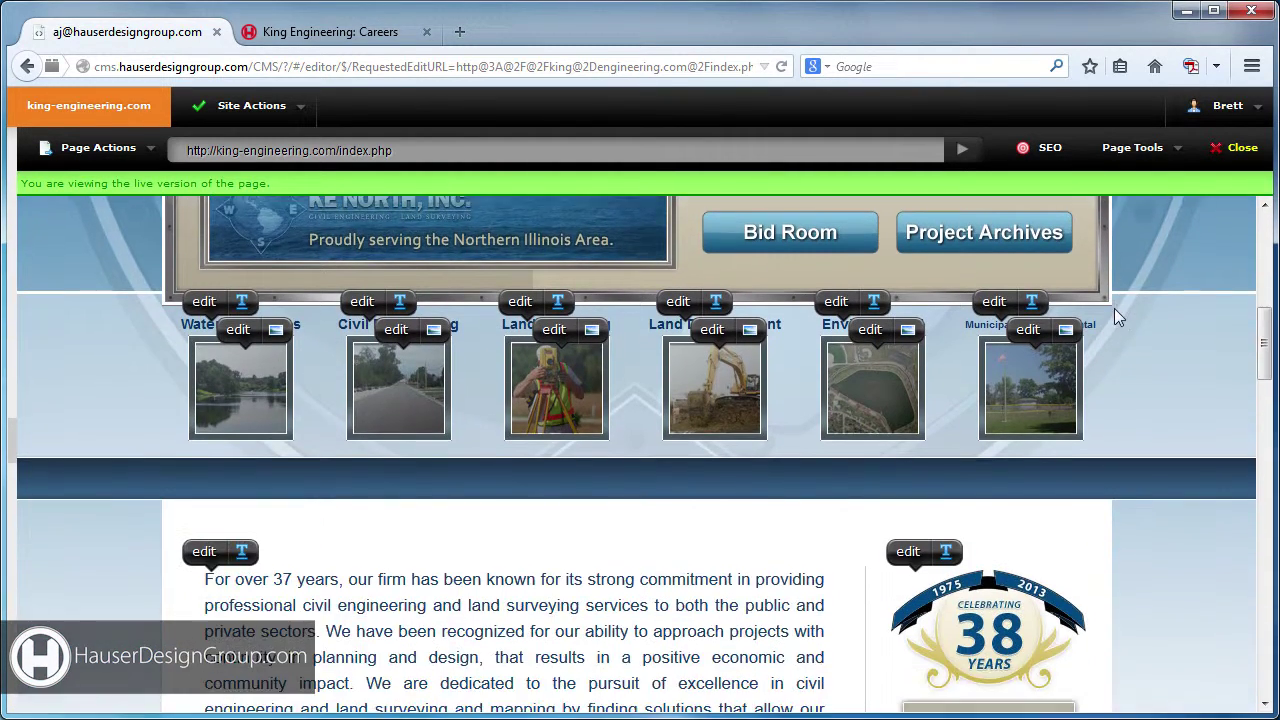
scroll(1114, 314, "down", 4)
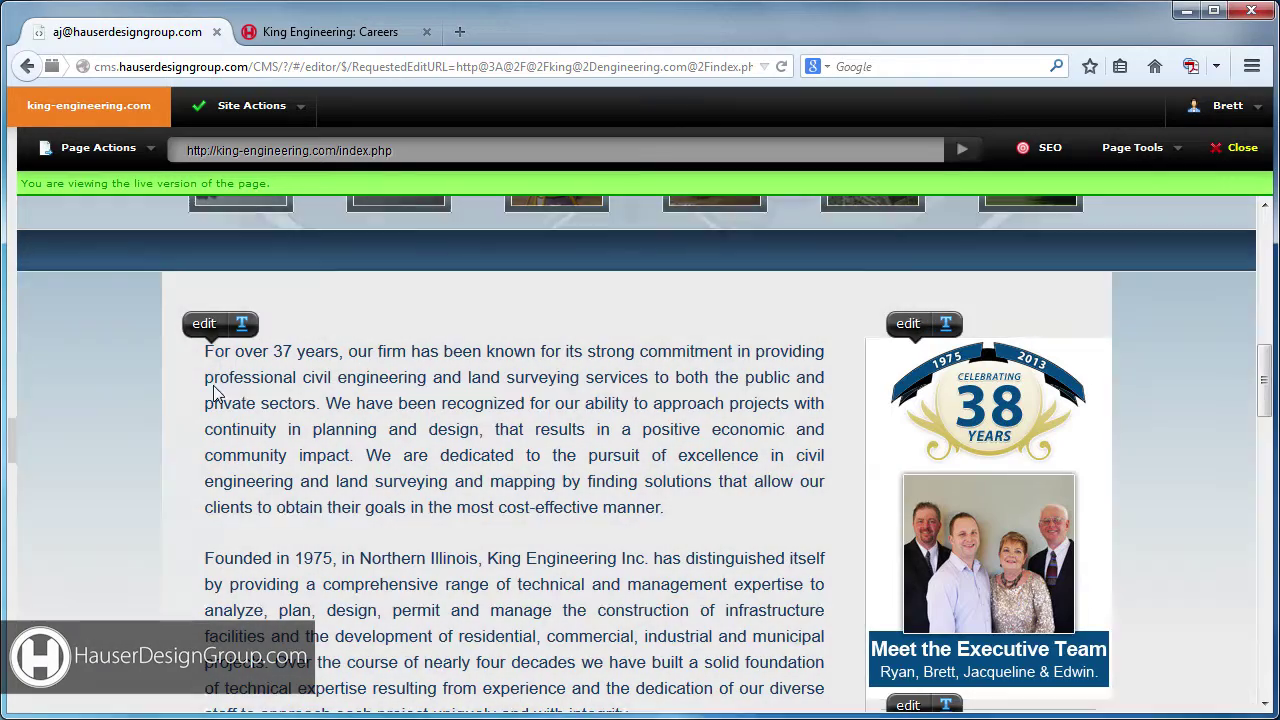
scroll(714, 325, "down", 4)
scroll(714, 328, "down", 12)
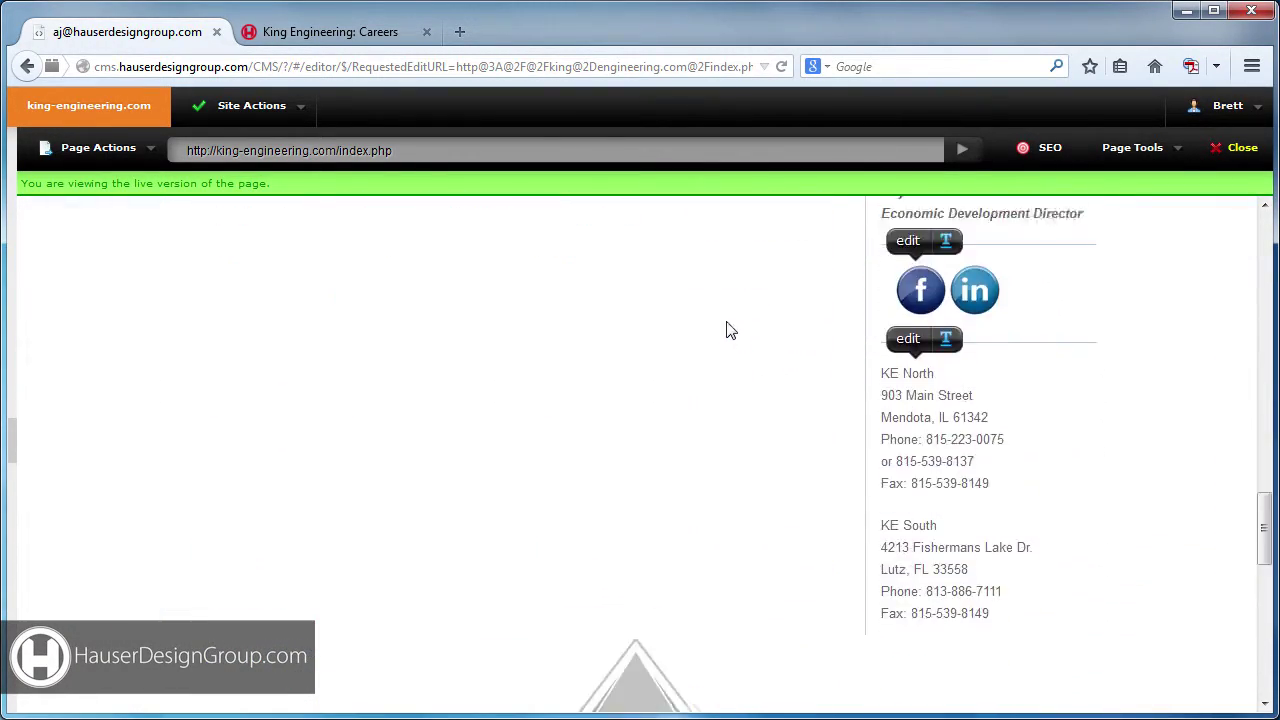
scroll(730, 330, "down", 2)
scroll(740, 327, "up", 6)
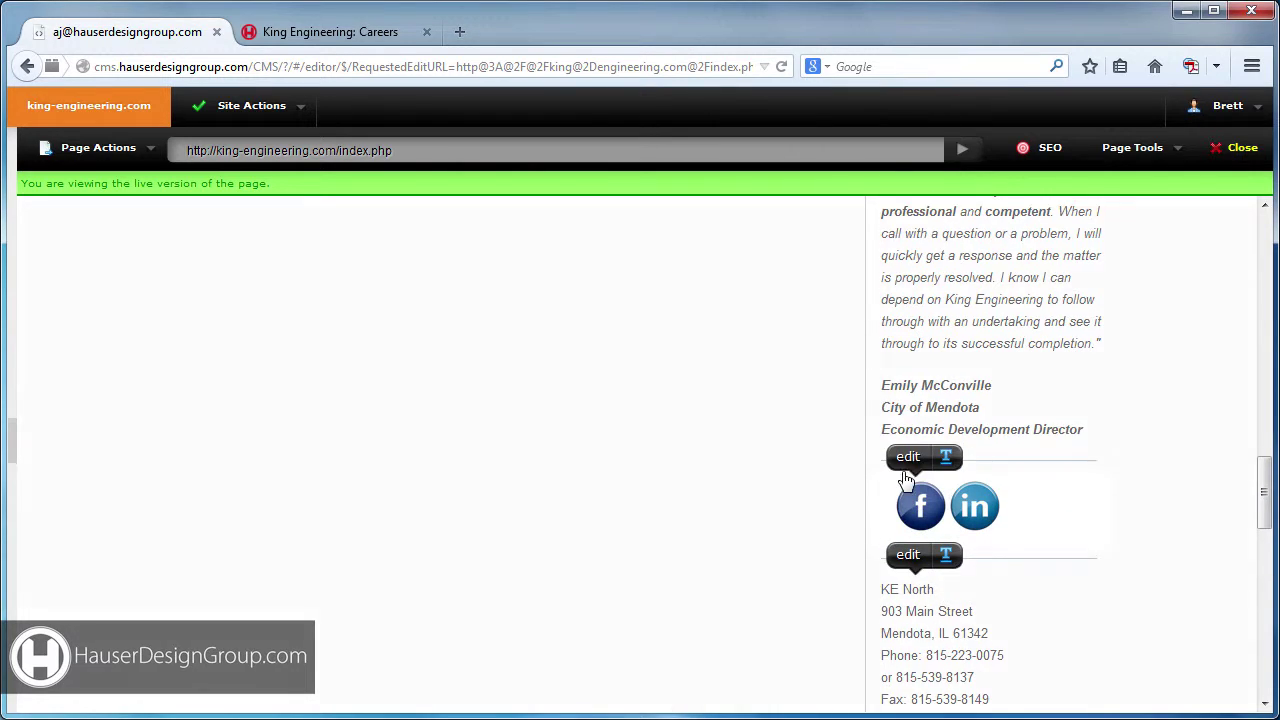
scroll(1016, 524, "up", 6)
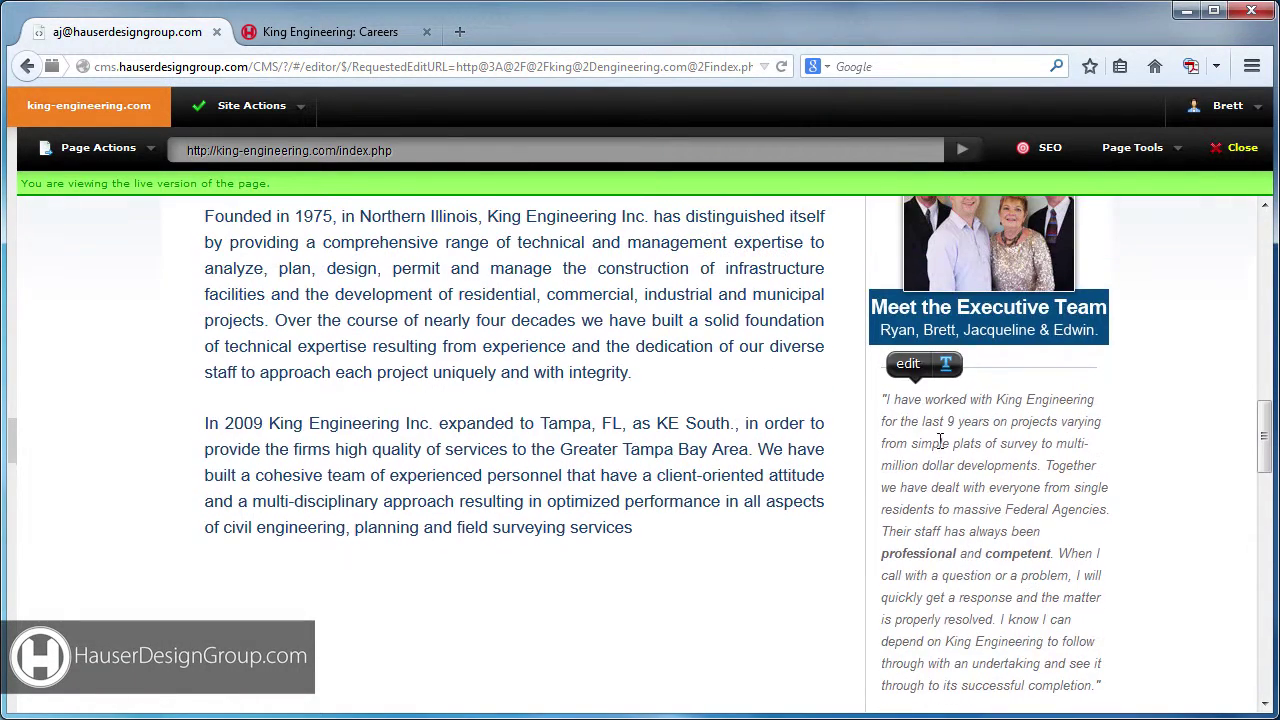
Step: Scroll down to the KE North and South address block and try editing it
scroll(908, 366, "down", 2)
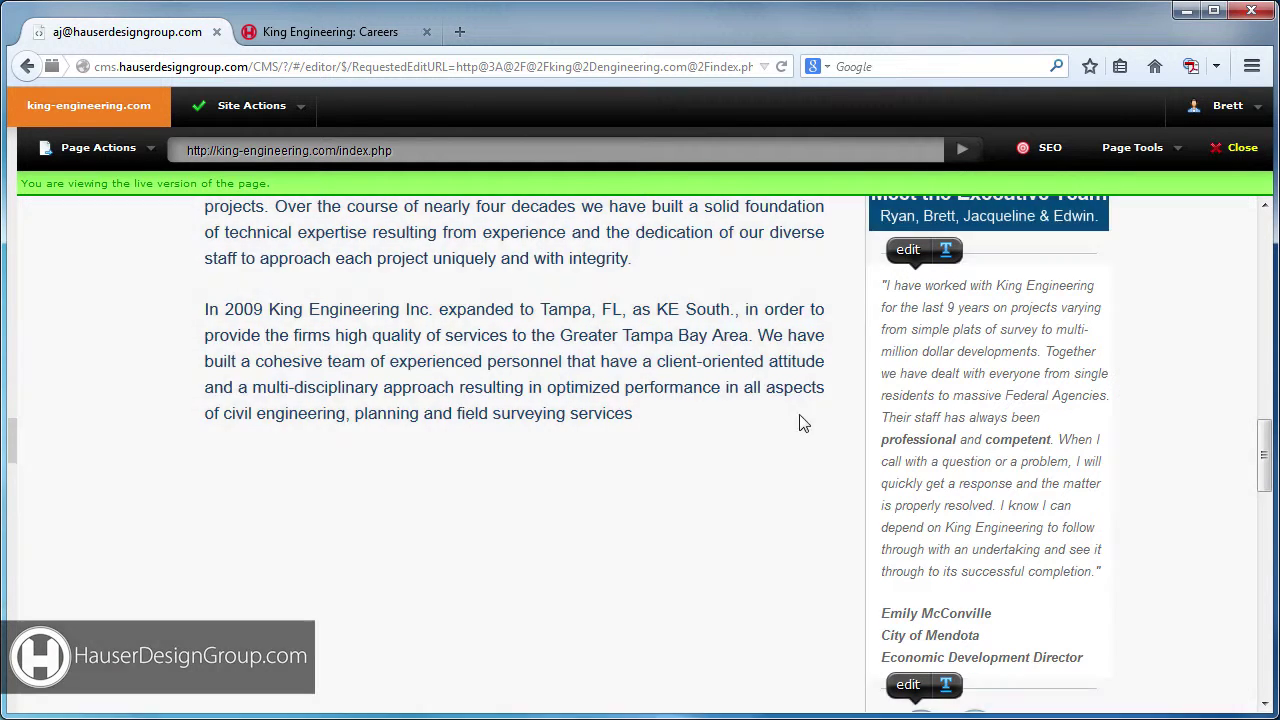
scroll(804, 423, "up", 6)
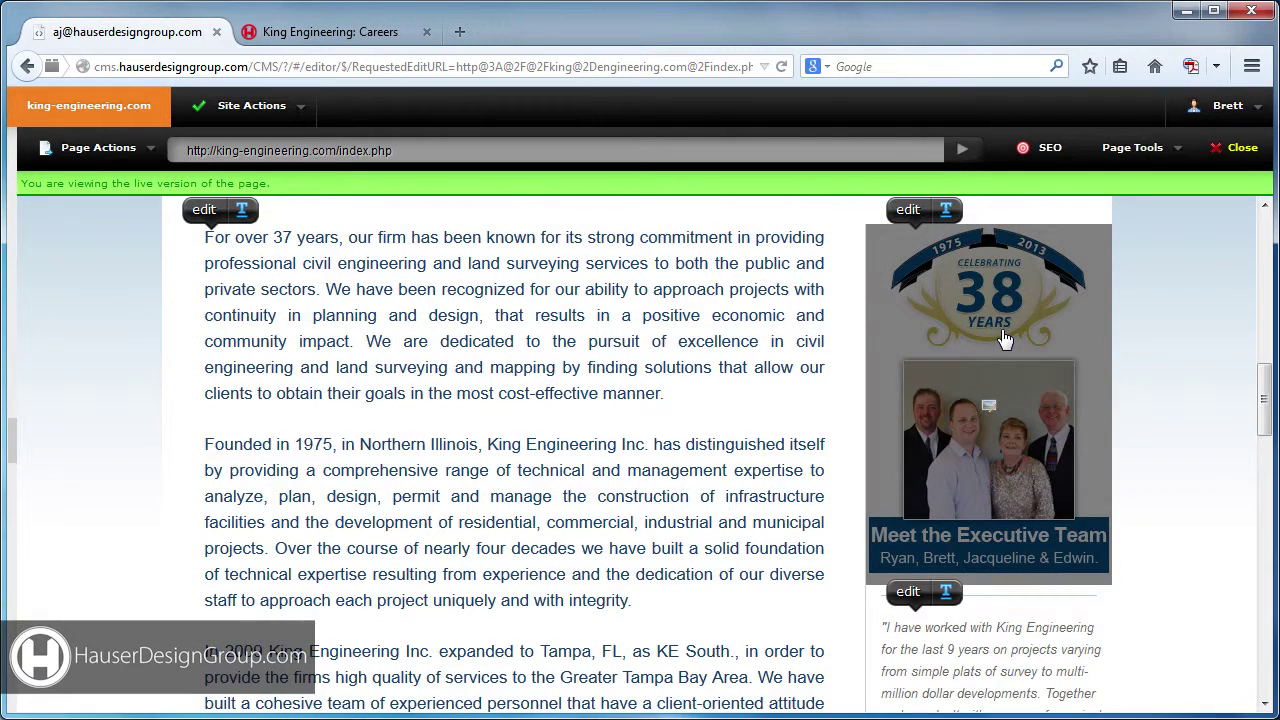
scroll(1010, 332, "down", 10)
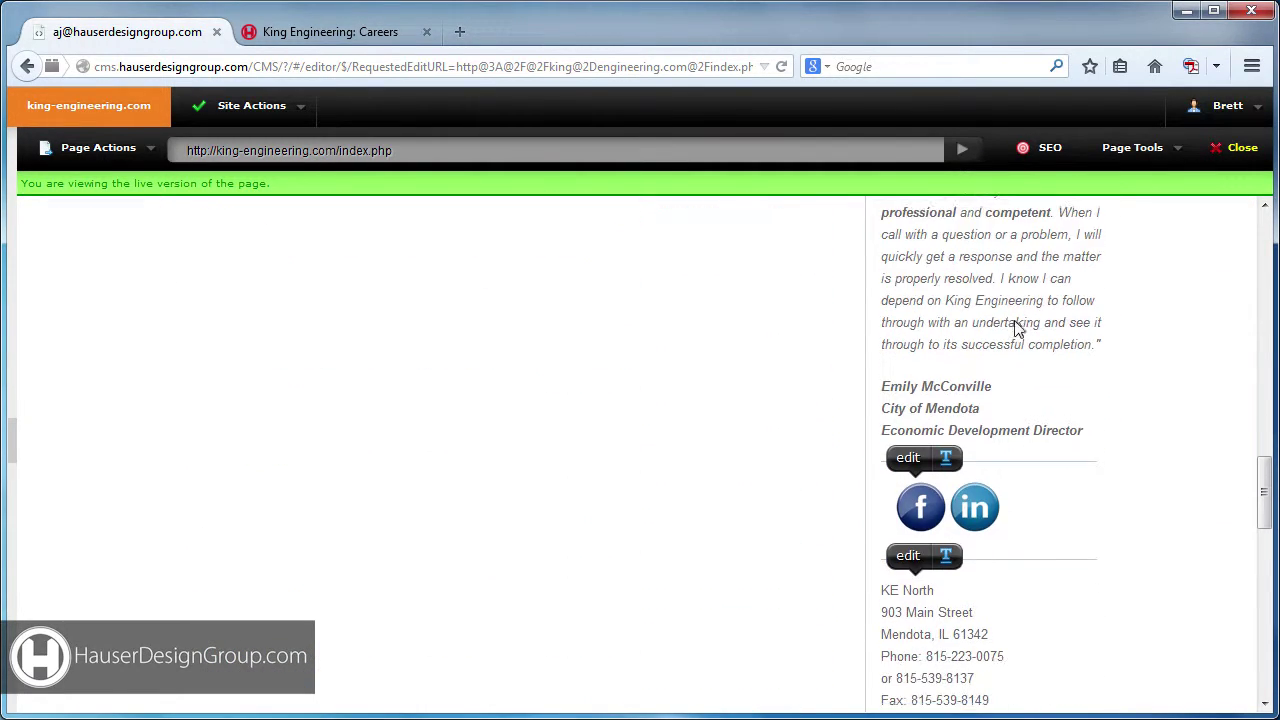
scroll(1020, 480, "down", 4)
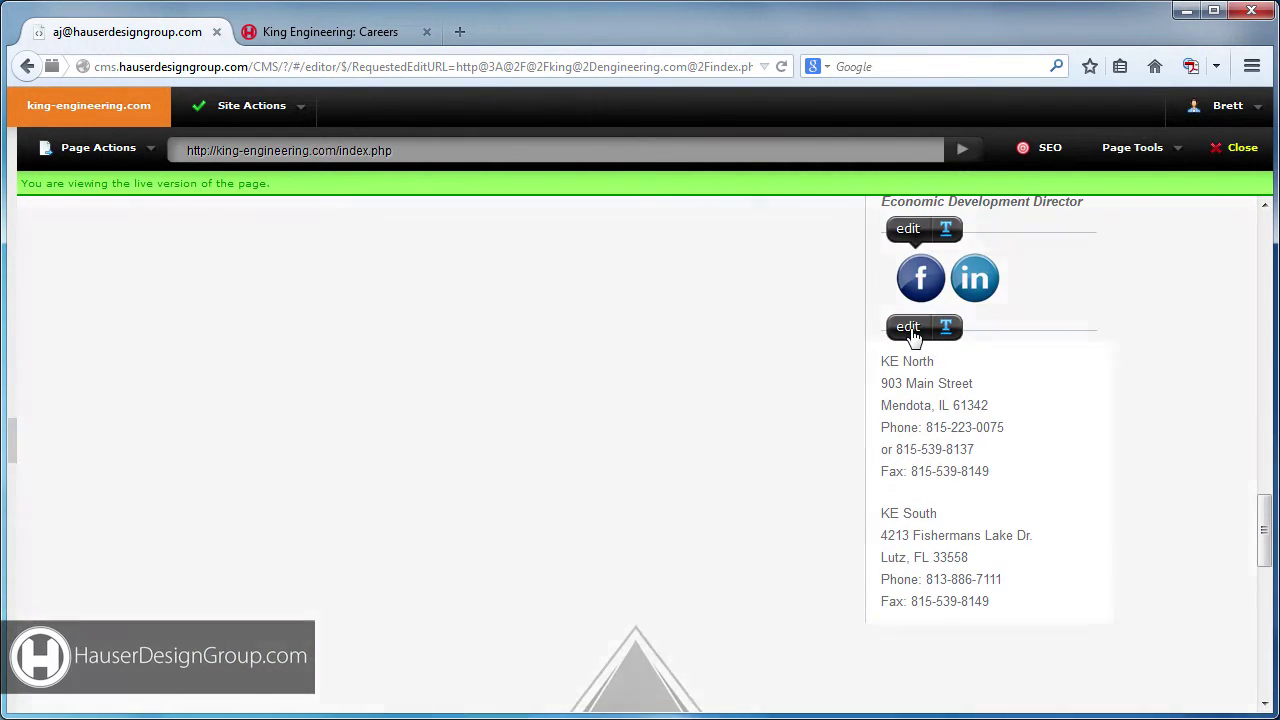
left_click(910, 330)
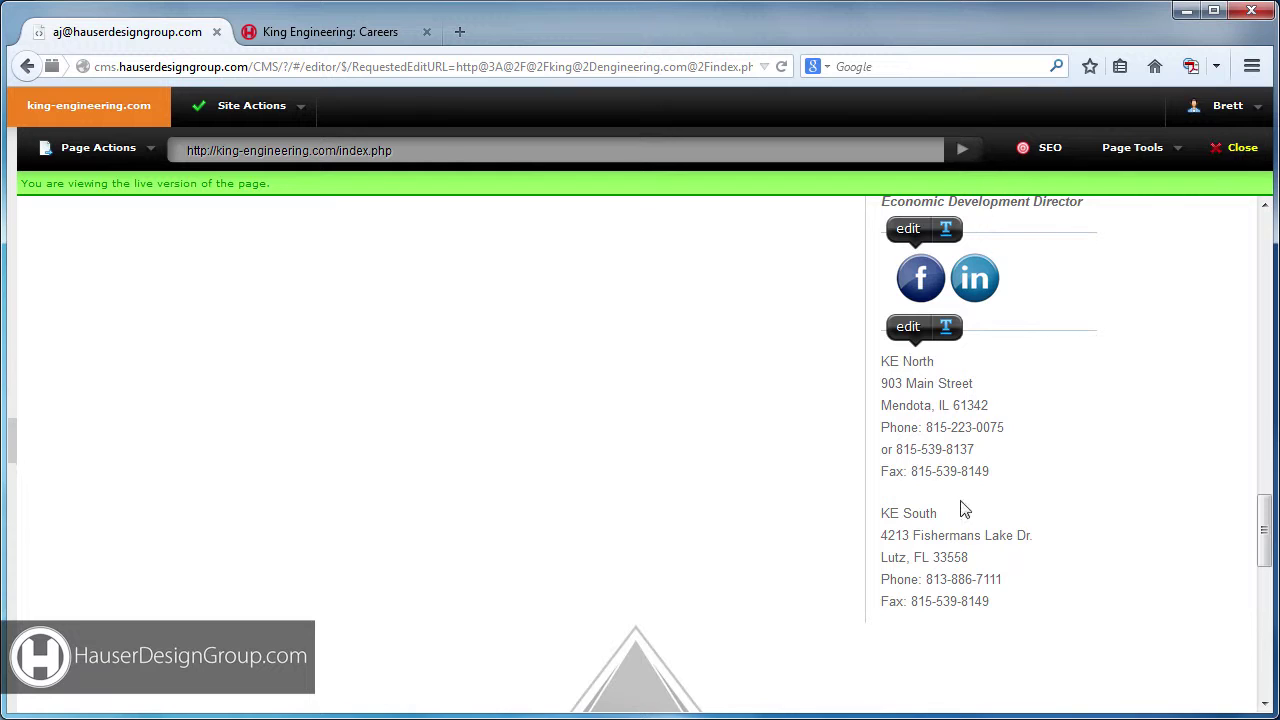
Step: Insert a new 'MY CHANGE!' line after KE North in the address block and confirm
left_click(908, 328)
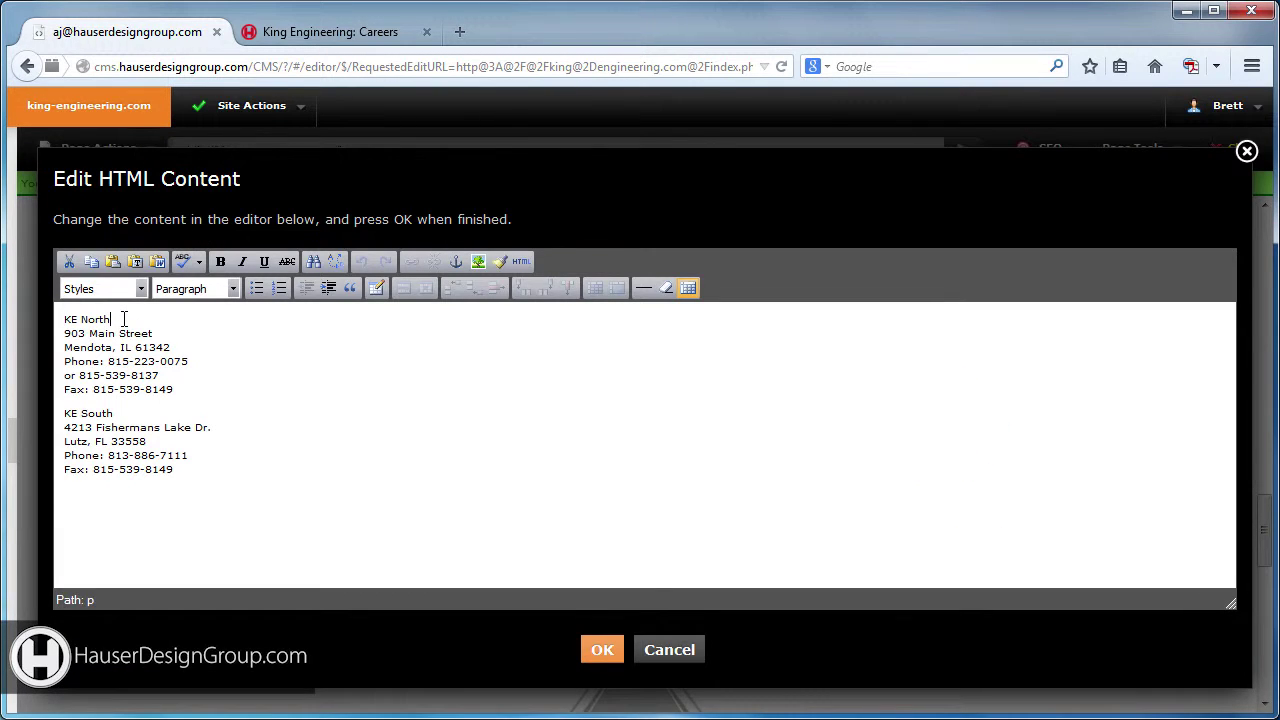
left_click(124, 319)
key("Return")
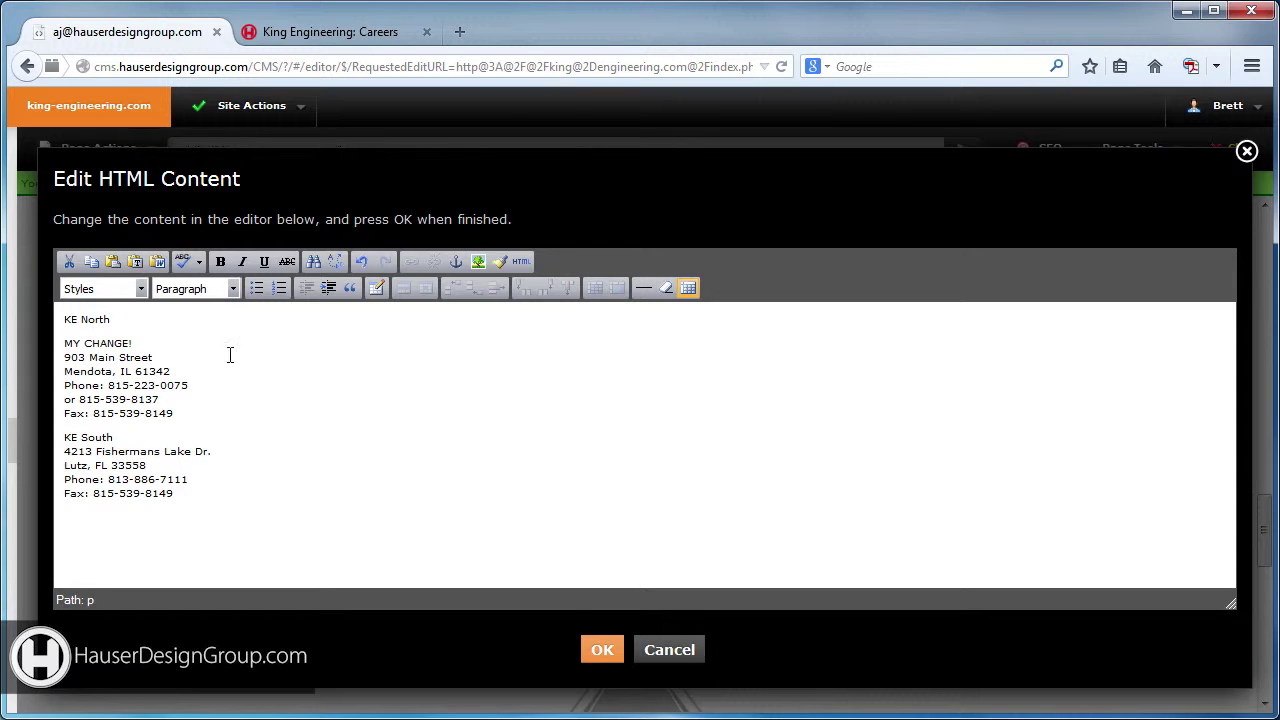
left_click(601, 651)
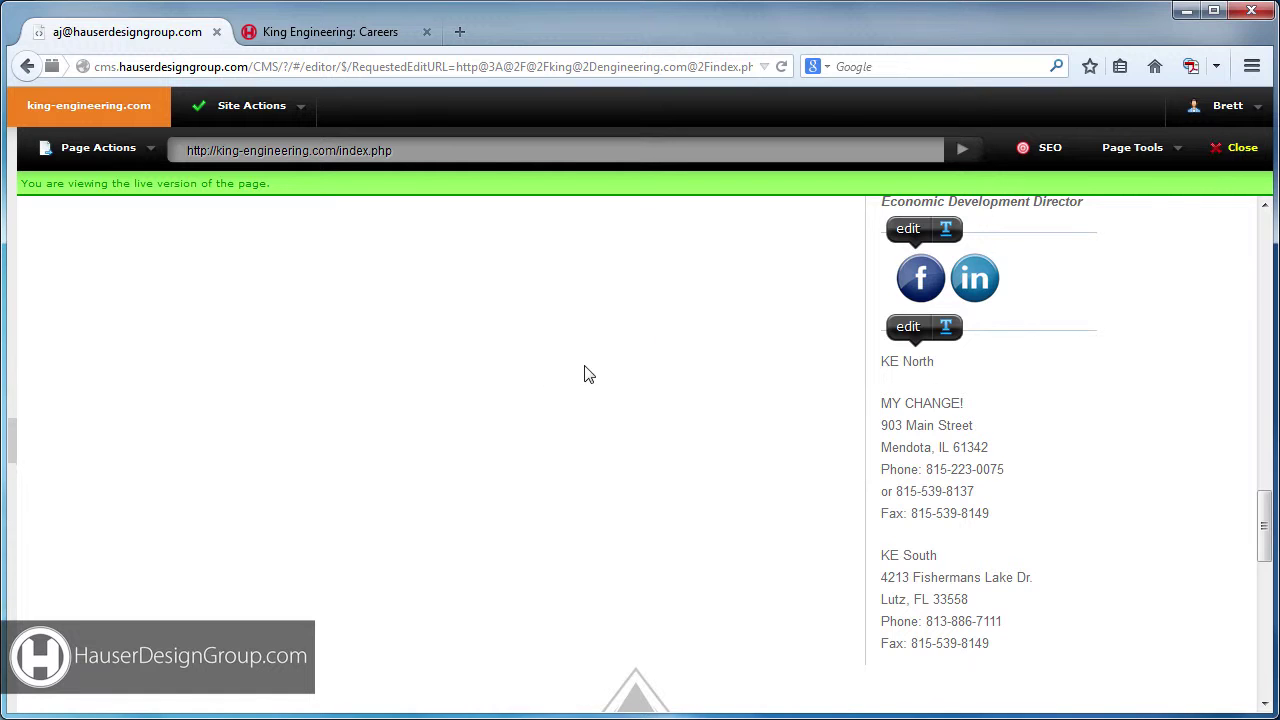
Step: Publish the edited homepage from the Page Actions menu
left_click(351, 38)
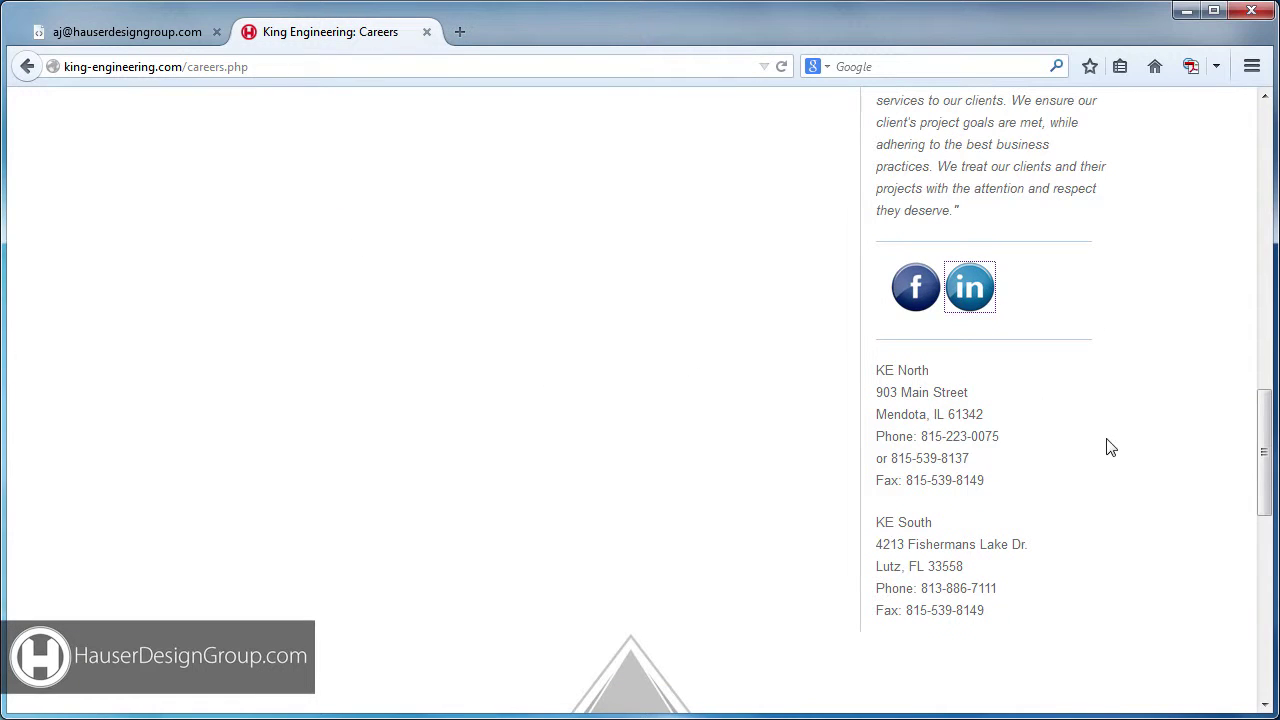
left_click(172, 36)
mouse_move(80, 160)
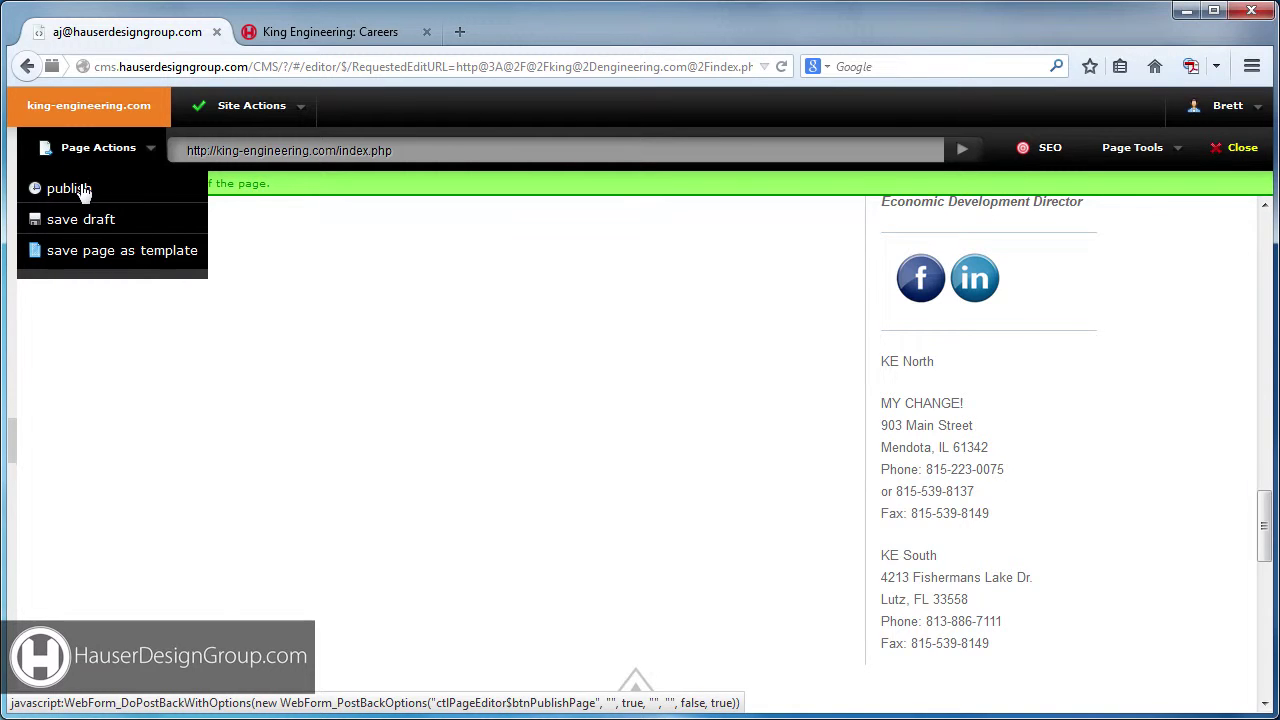
left_click(84, 190)
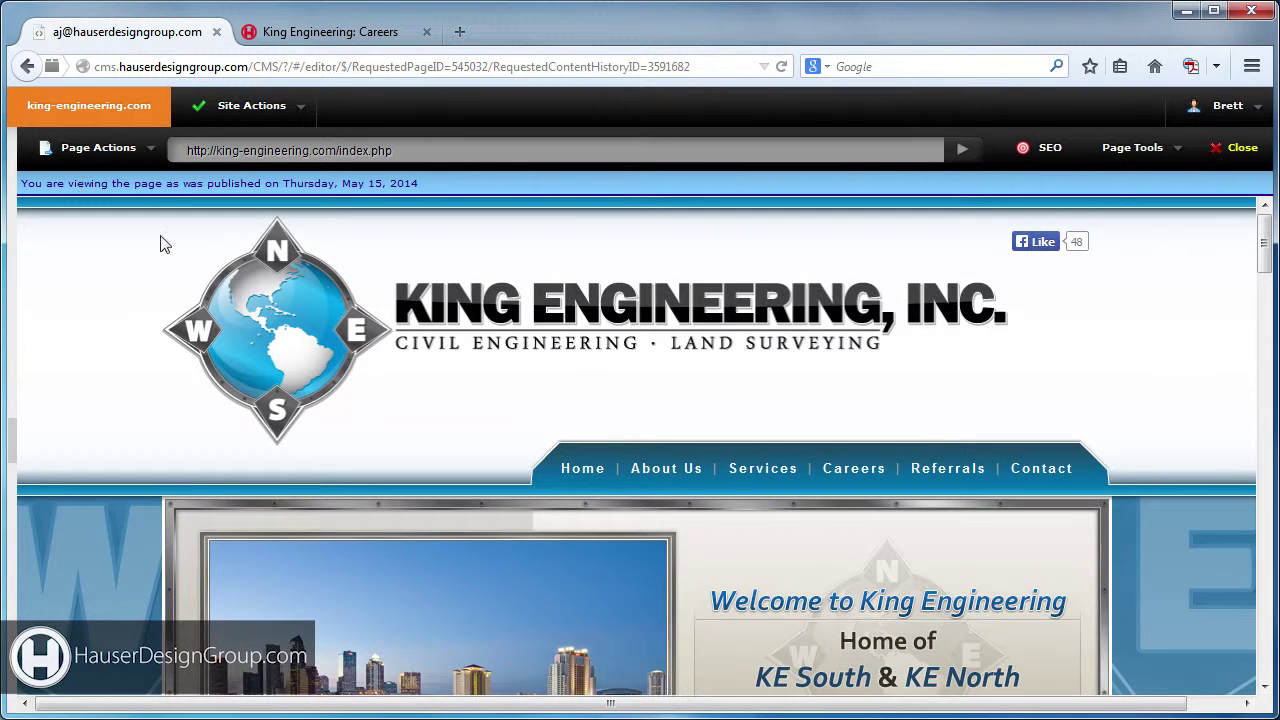
Step: Reload the live site and confirm MY CHANGE! appears on the homepage
left_click(337, 36)
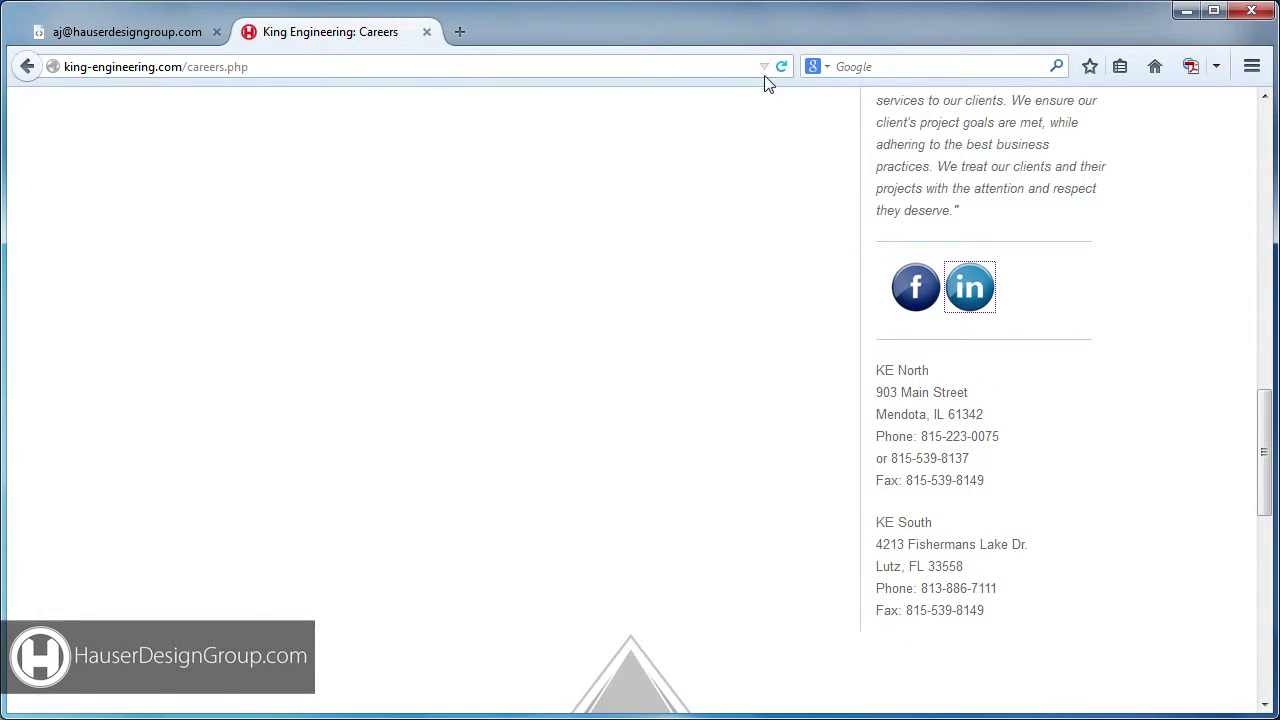
left_click(781, 66)
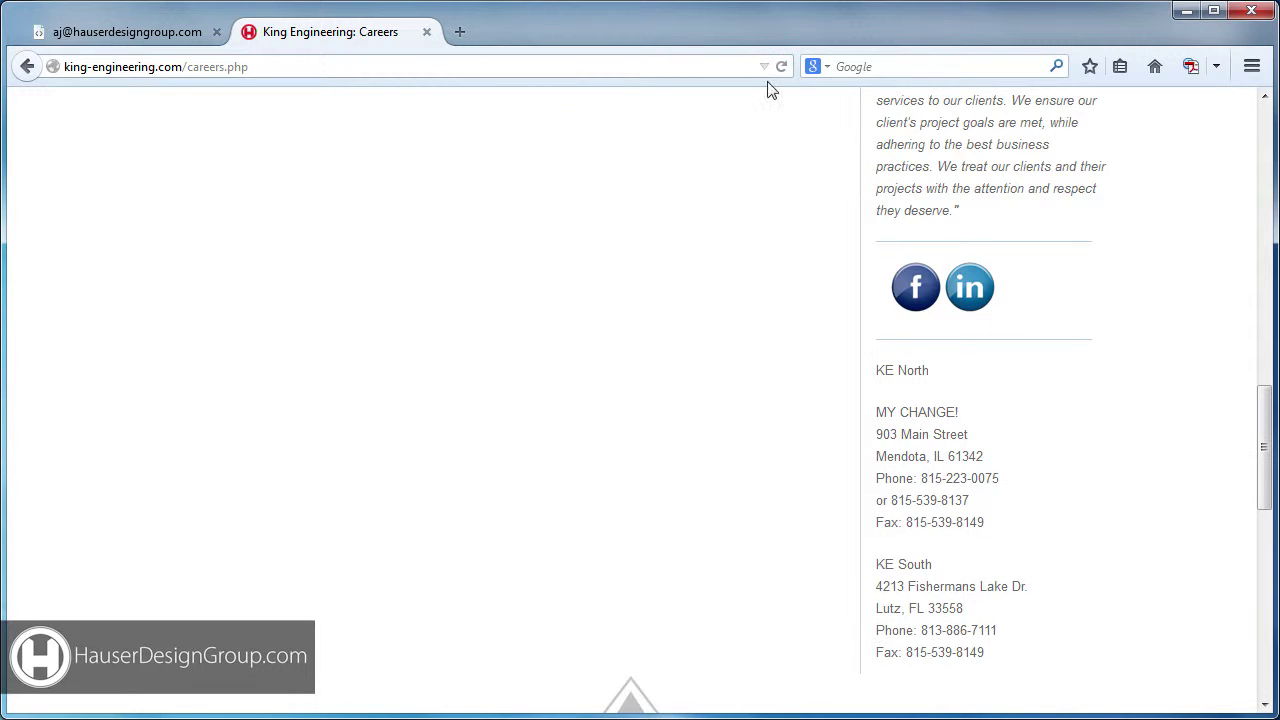
left_click_drag(877, 411, 955, 410)
scroll(645, 392, "up", 10)
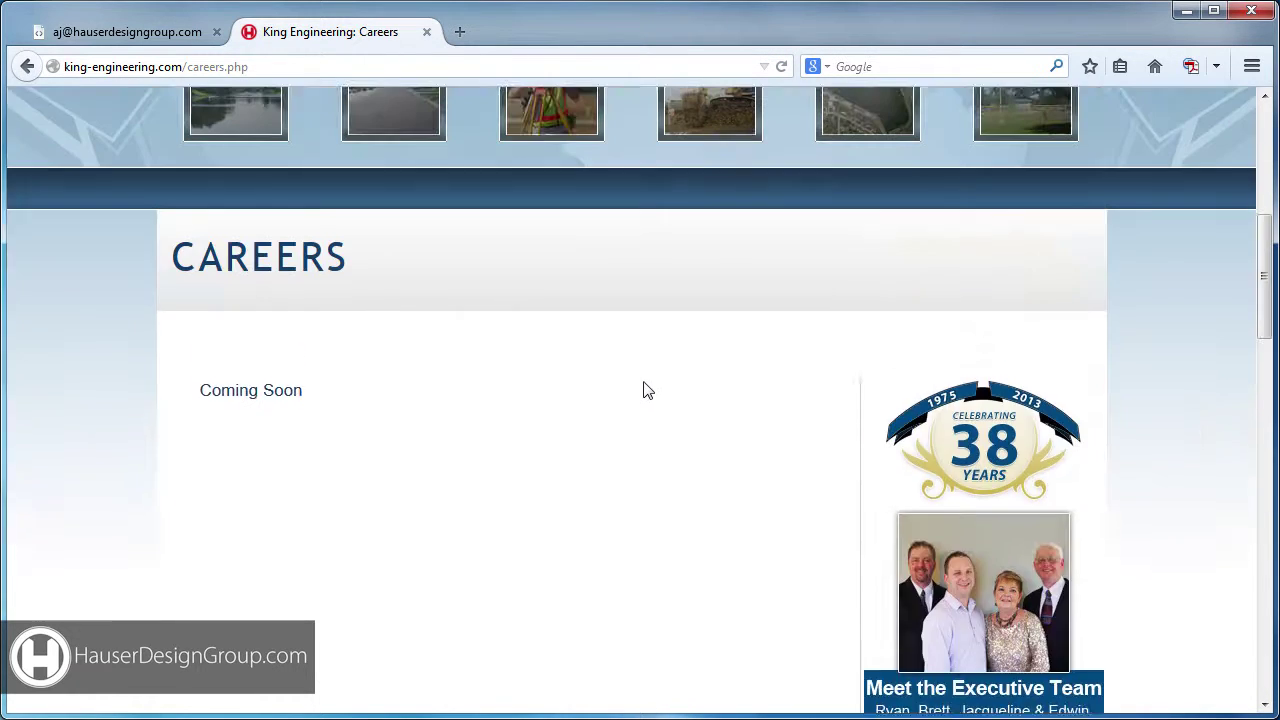
left_click(315, 268)
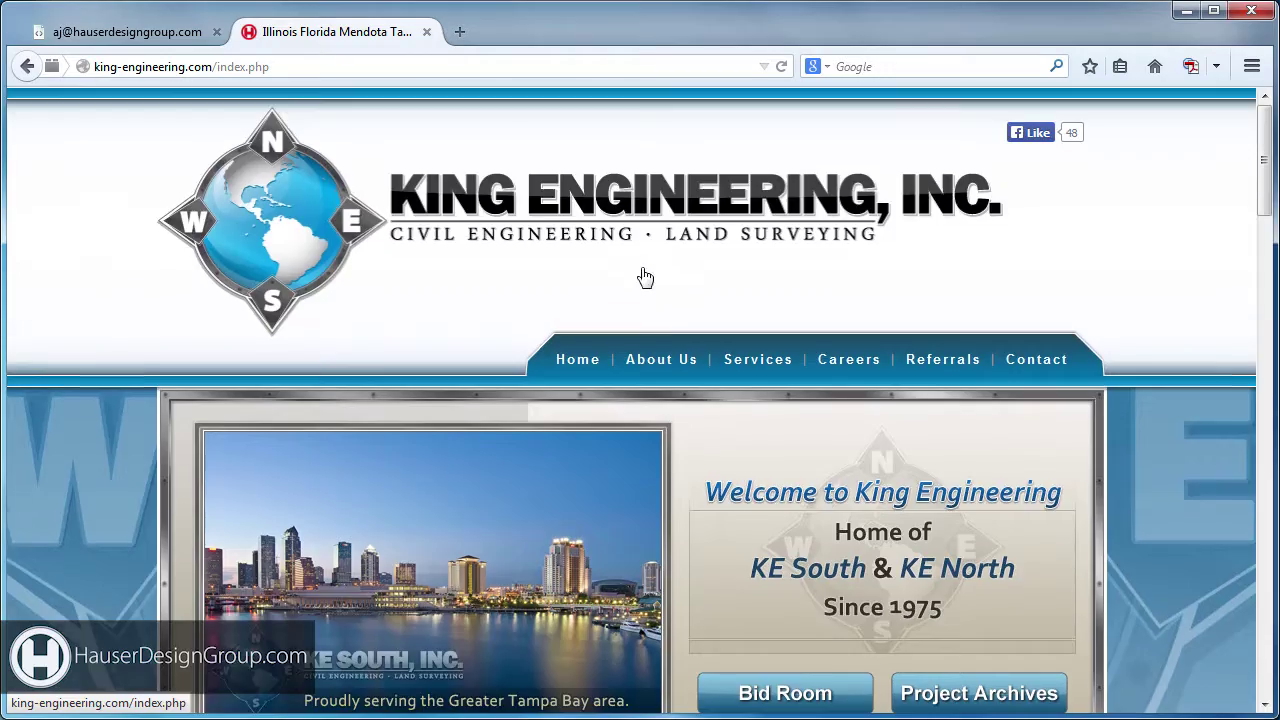
scroll(650, 270, "down", 15)
scroll(958, 454, "down", 2)
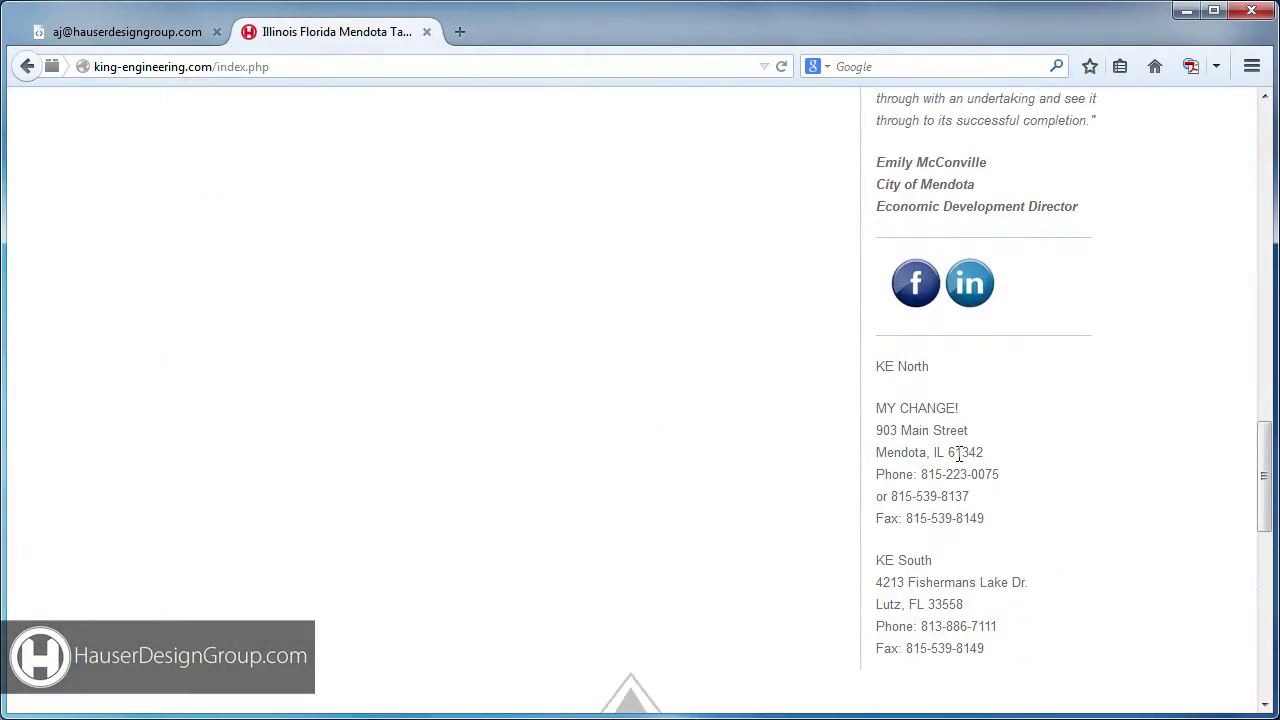
left_click_drag(892, 407, 1000, 418)
Step: Check the live Careers page as well, then go back to the CMS editor
scroll(763, 429, "up", 15)
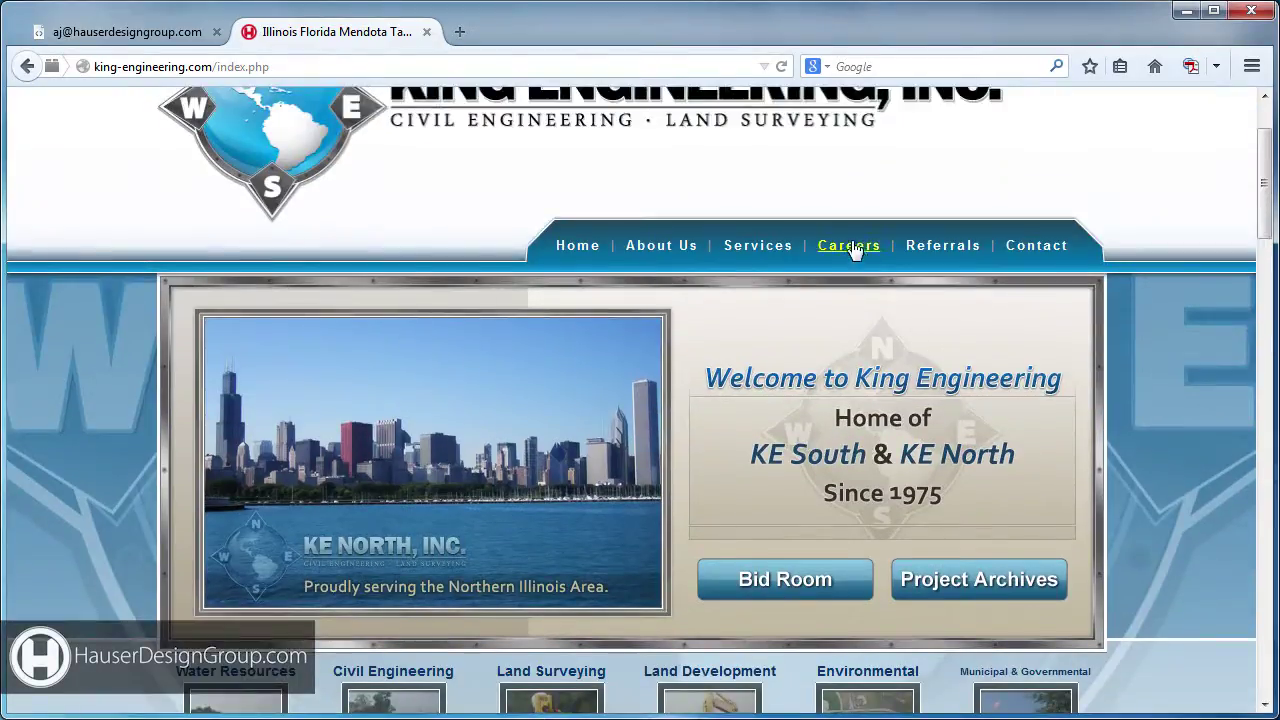
left_click(855, 250)
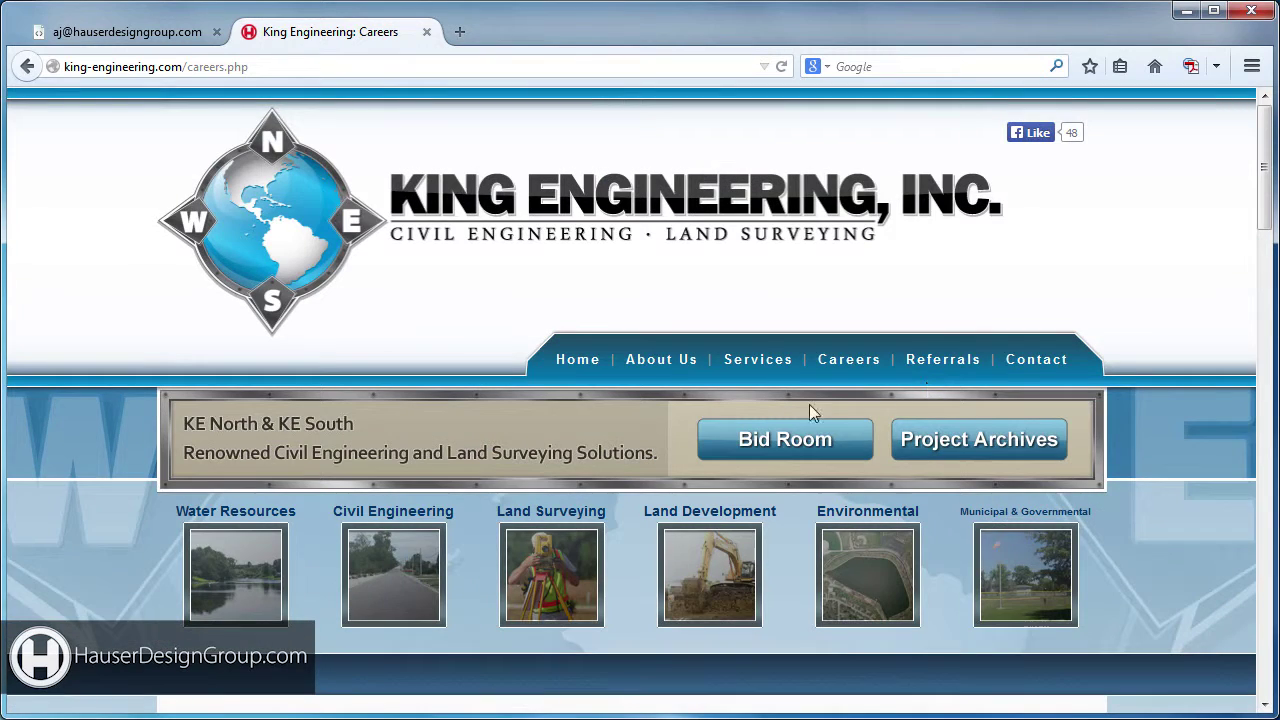
scroll(830, 398, "down", 3)
scroll(830, 404, "down", 8)
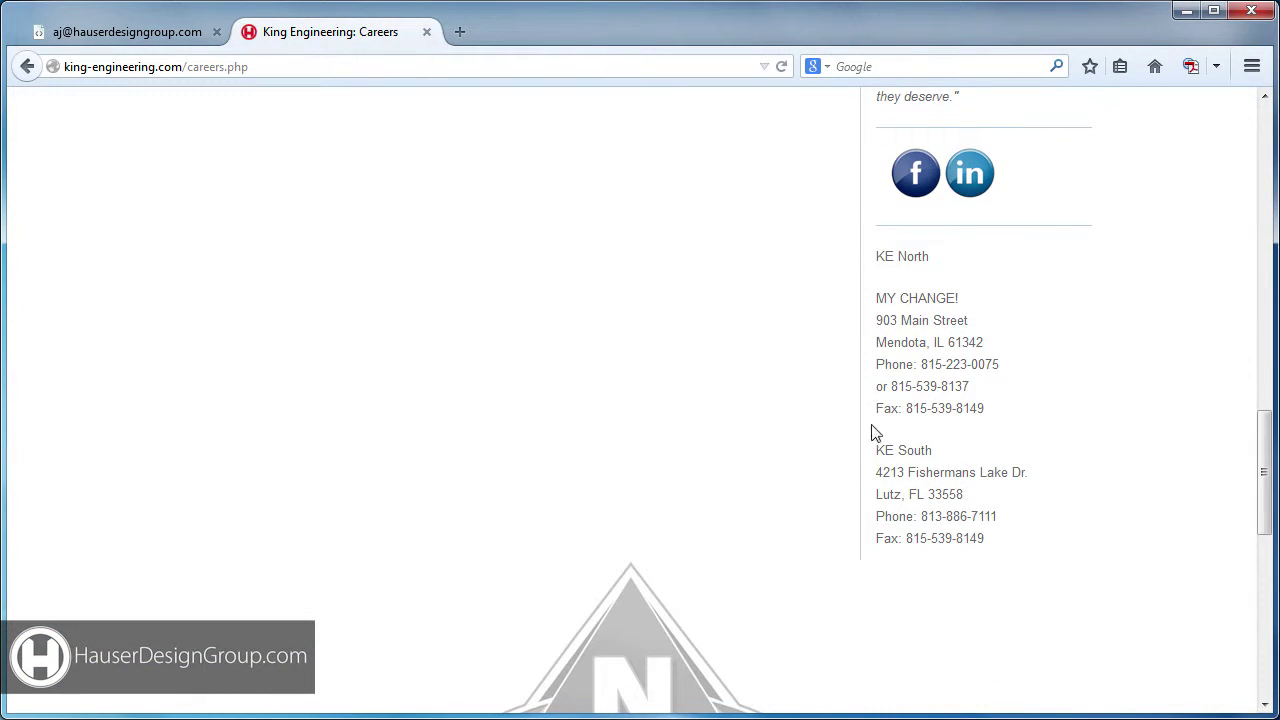
left_click(172, 33)
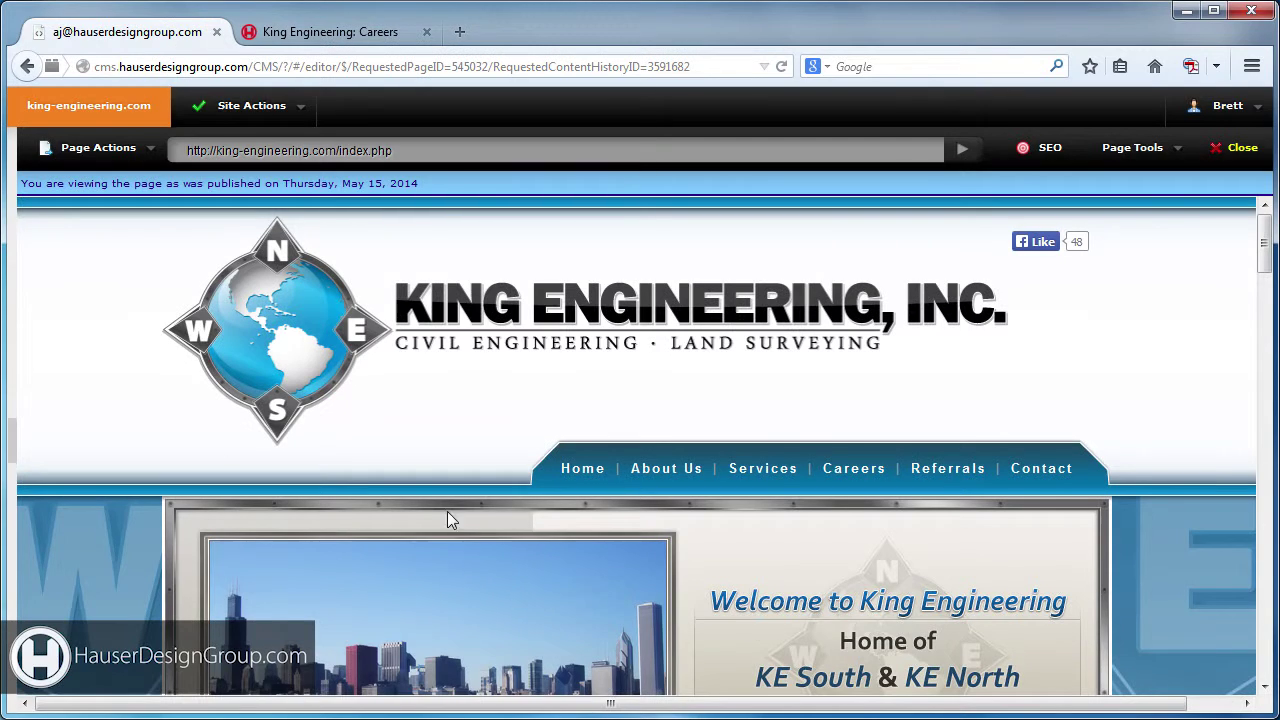
Step: Delete the MY CHANGE! line from the KE North address and republish the homepage
scroll(1047, 453, "down", 15)
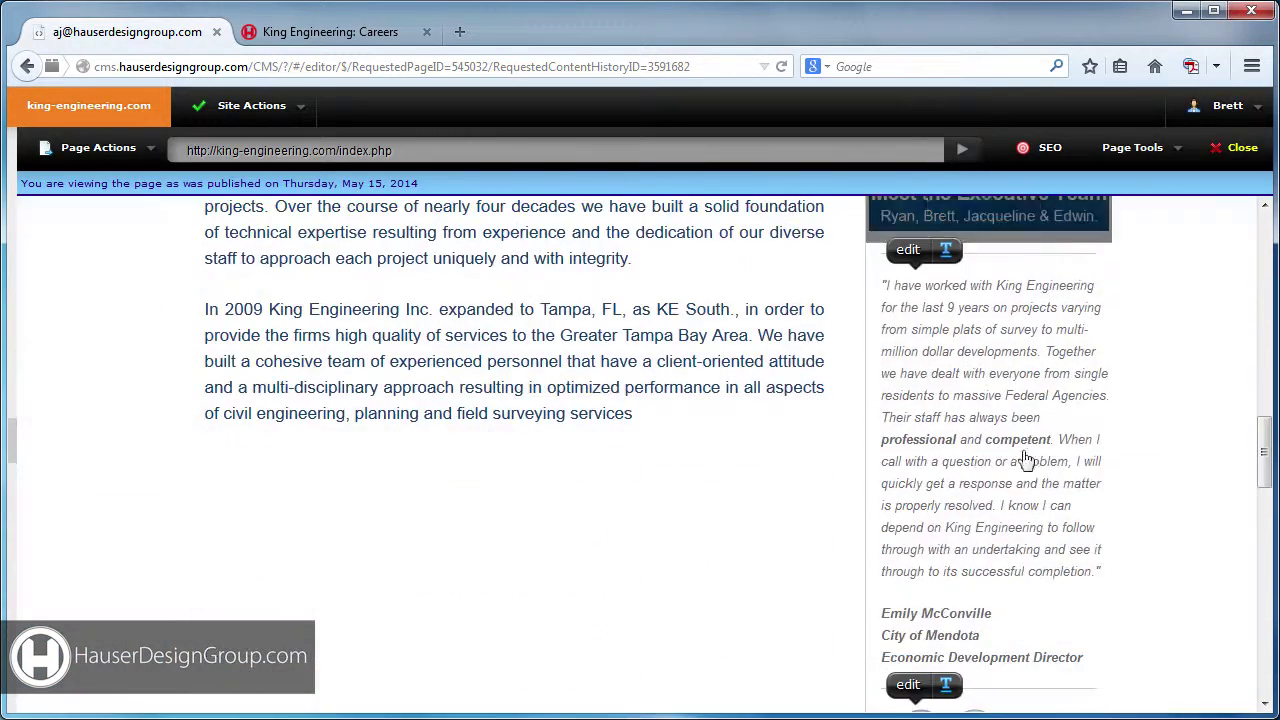
scroll(980, 480, "down", 5)
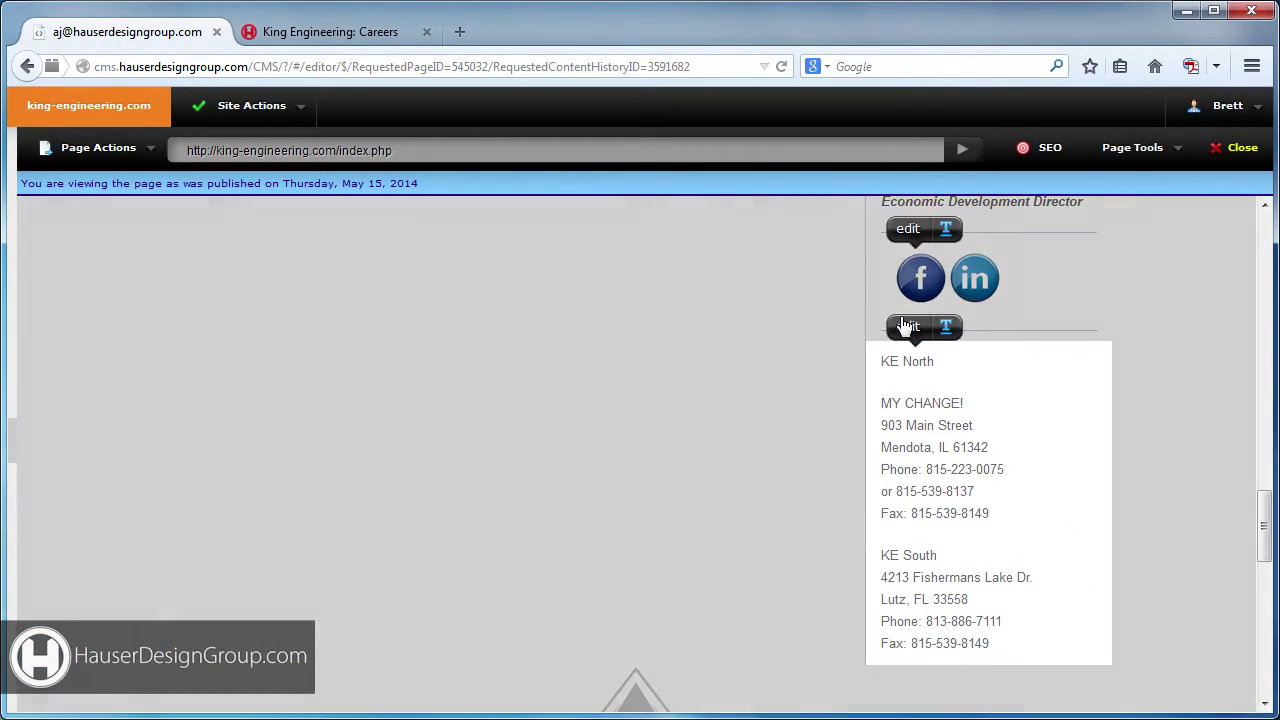
left_click(908, 328)
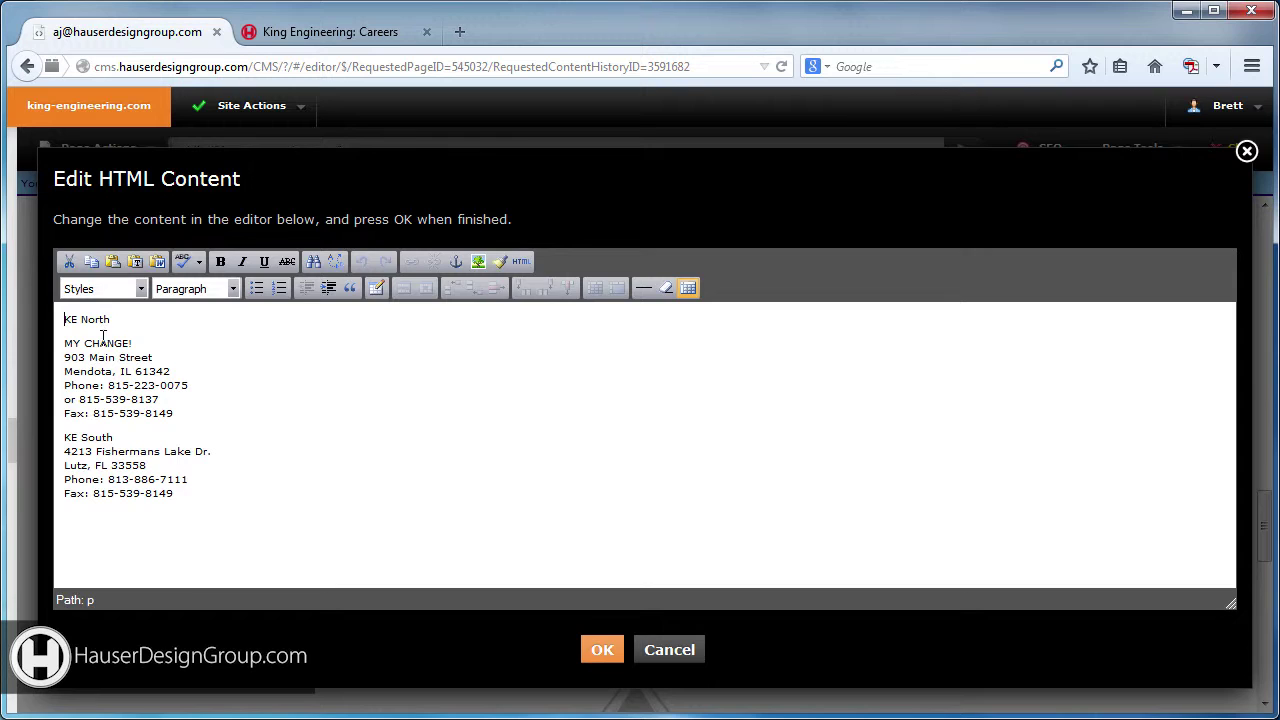
key("BackSpace")
key("BackSpace")
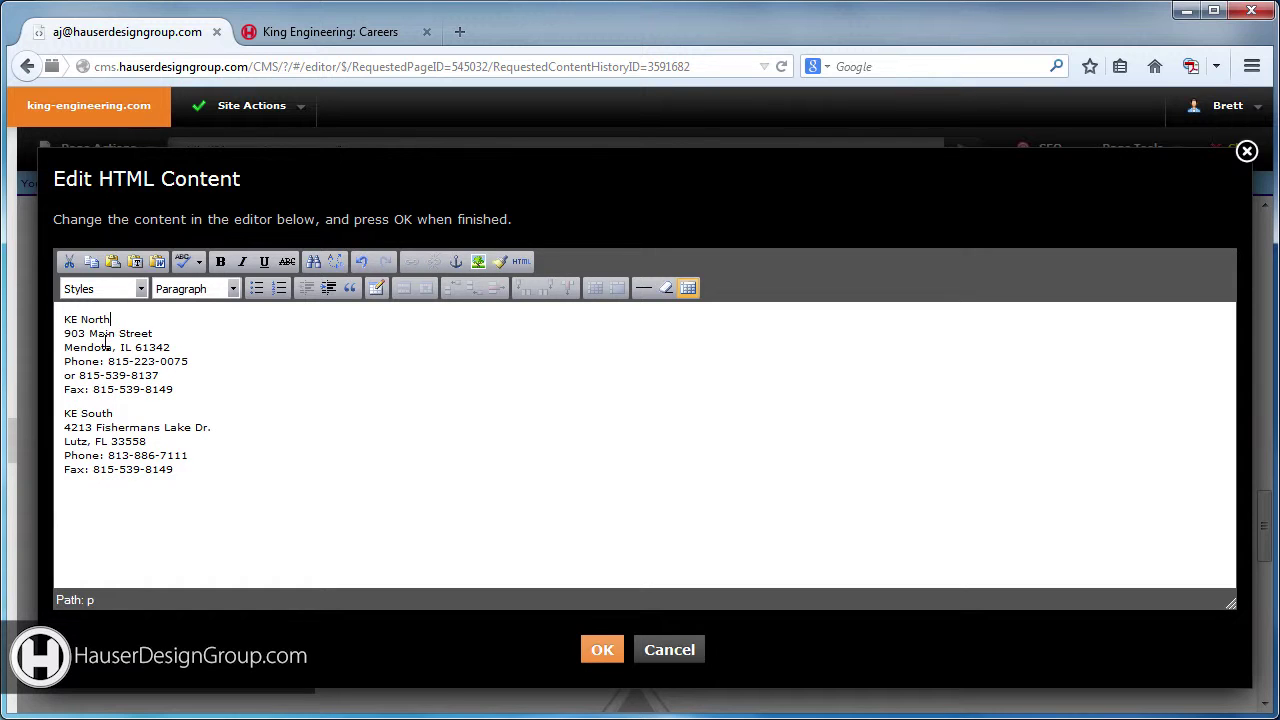
left_click(620, 660)
left_click(100, 150)
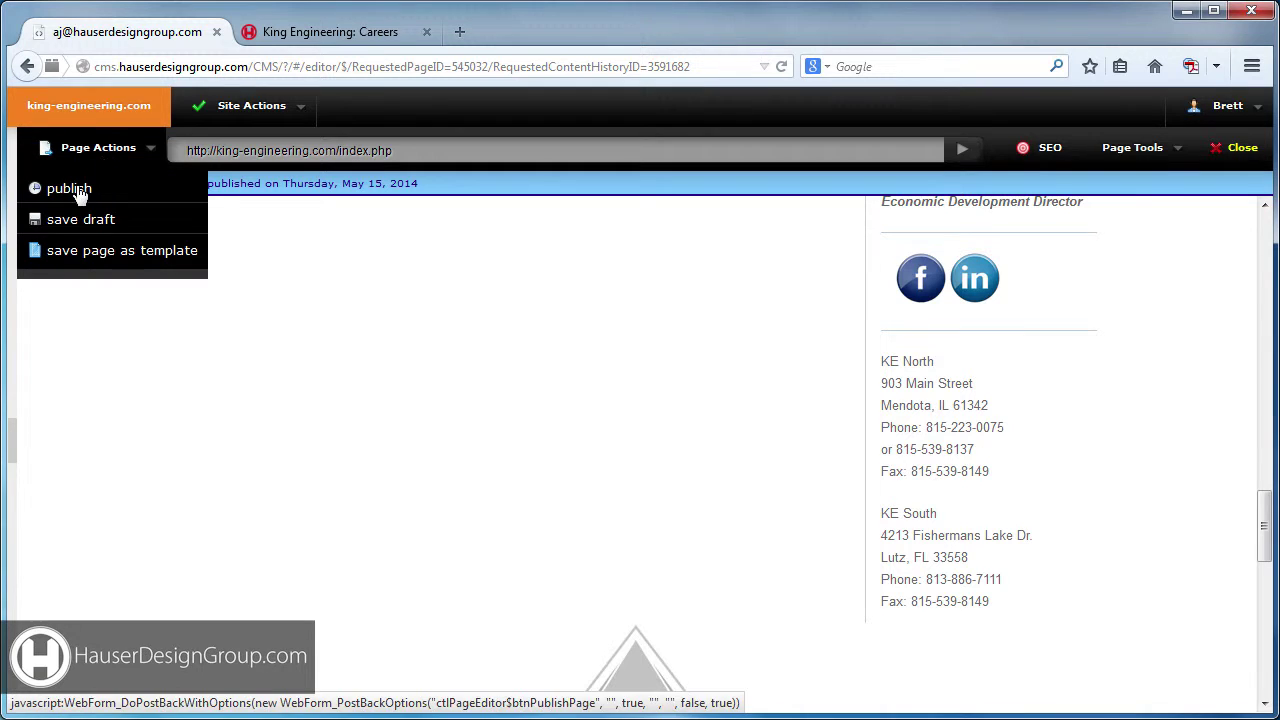
left_click(69, 189)
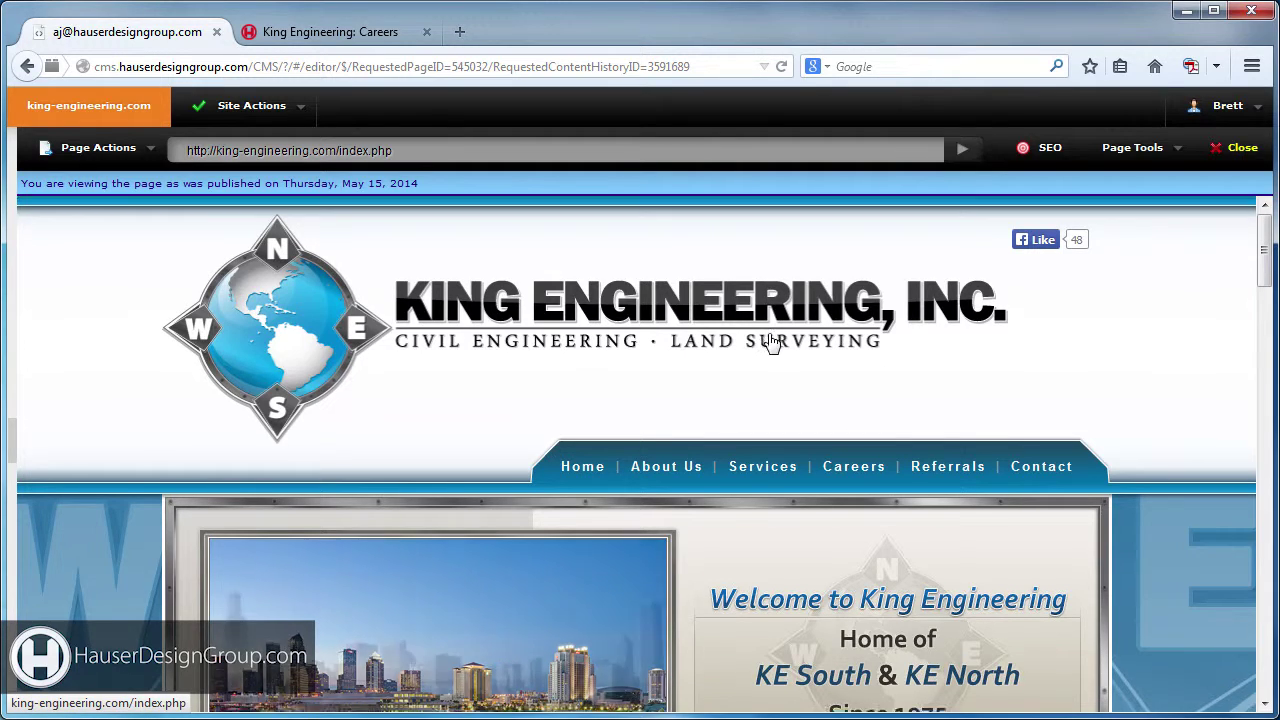
Step: Change the Water Resources caption to 'Water Xesources'
scroll(773, 342, "down", 5)
scroll(1006, 314, "down", 1)
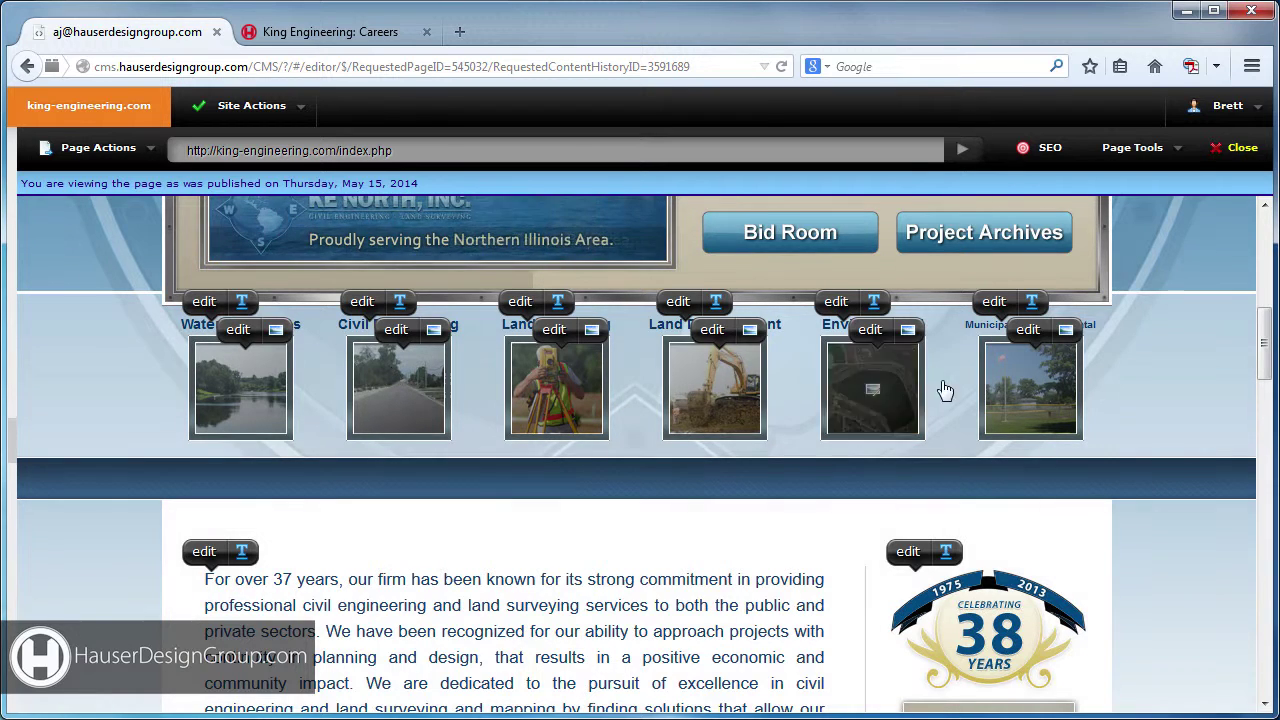
left_click(204, 302)
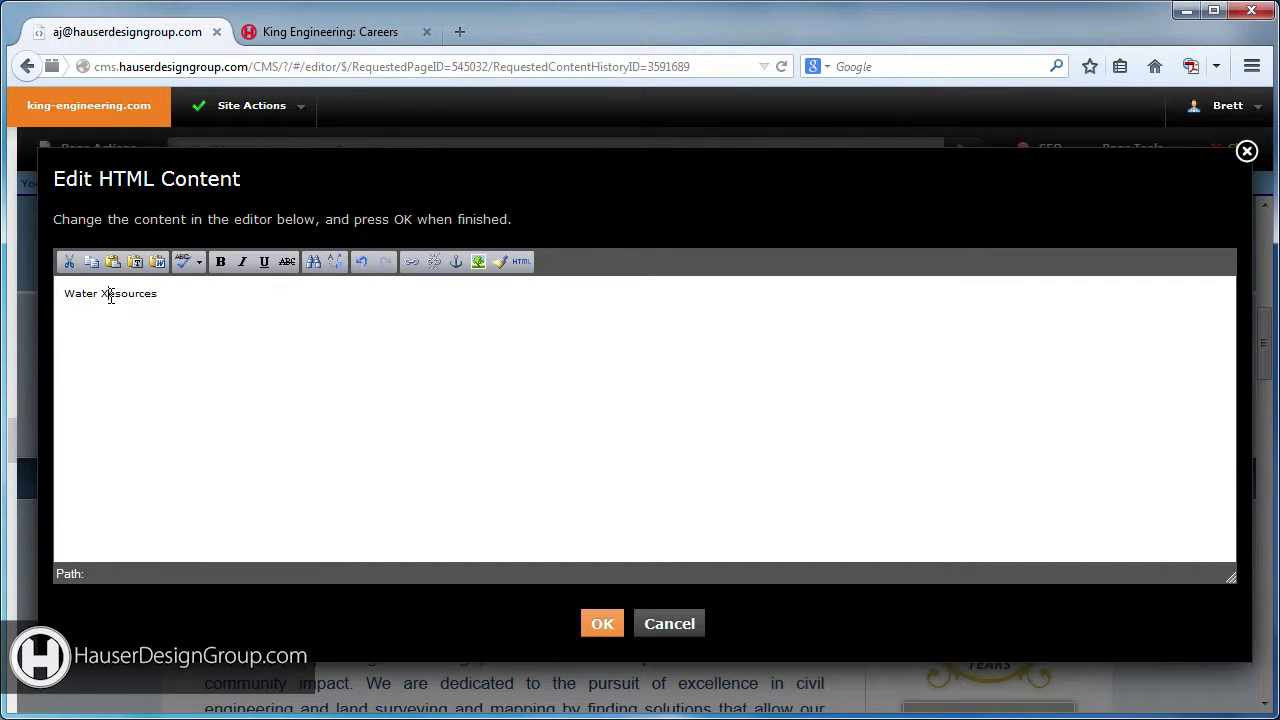
left_click(603, 625)
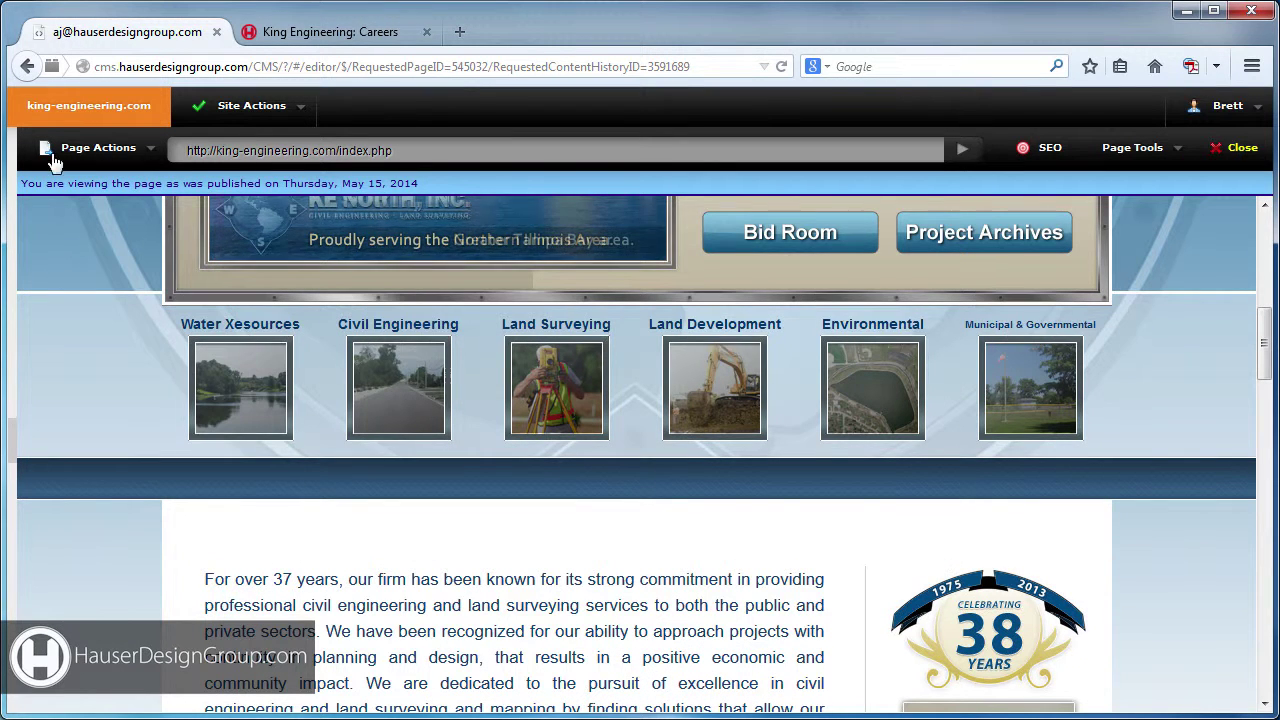
Step: Publish the page with the changed caption and switch to the live site
left_click(98, 147)
left_click(68, 190)
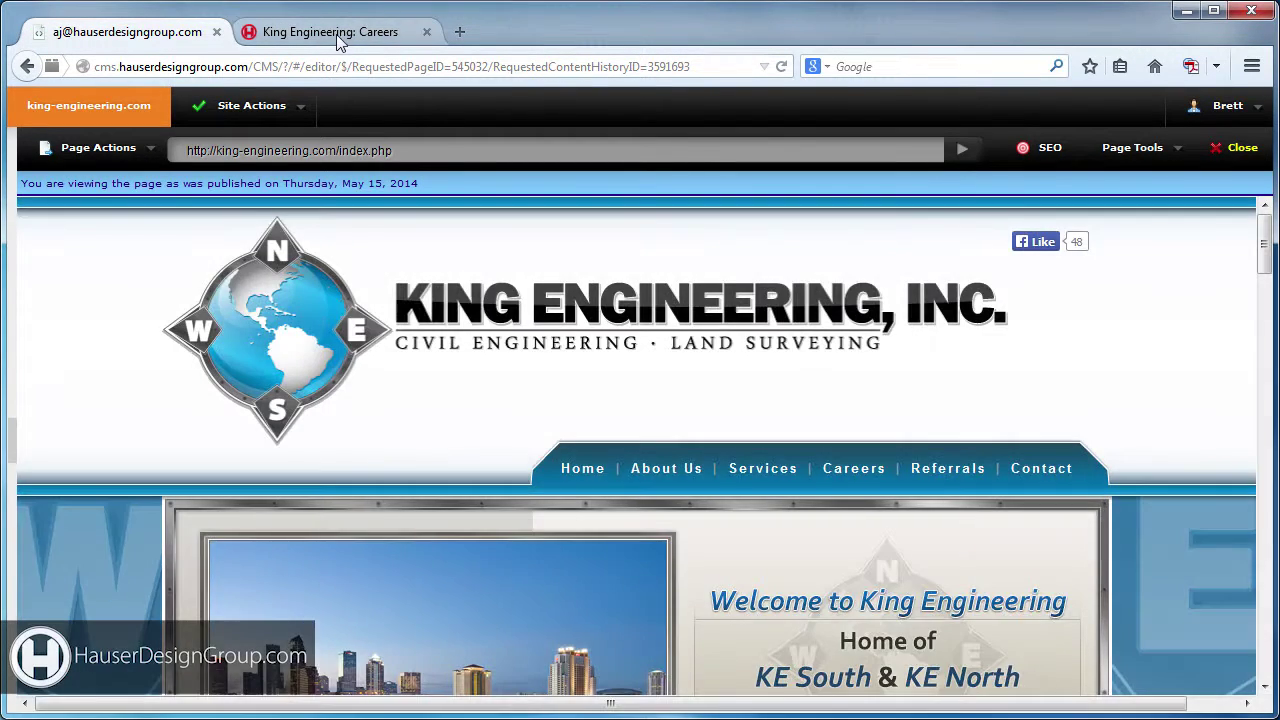
left_click(340, 36)
scroll(490, 327, "up", 15)
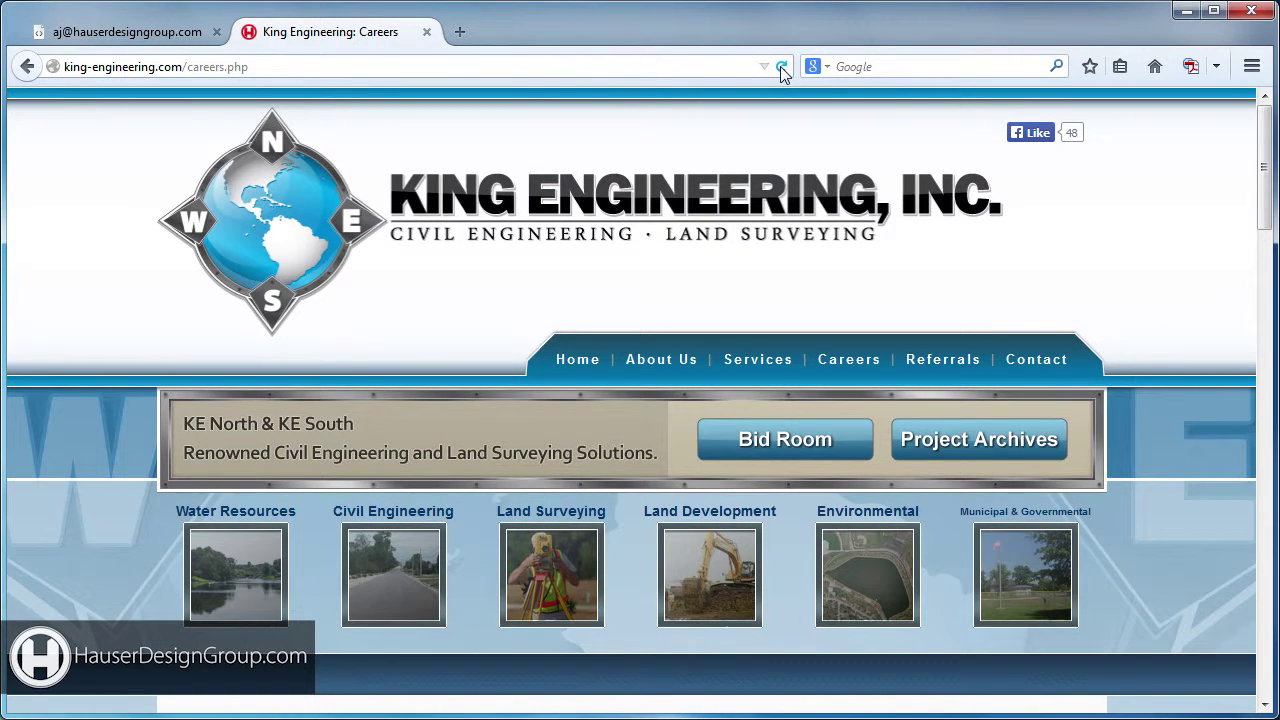
Step: Reload the live Careers page and go to the homepage showing 'Water Xesources'
left_click(781, 67)
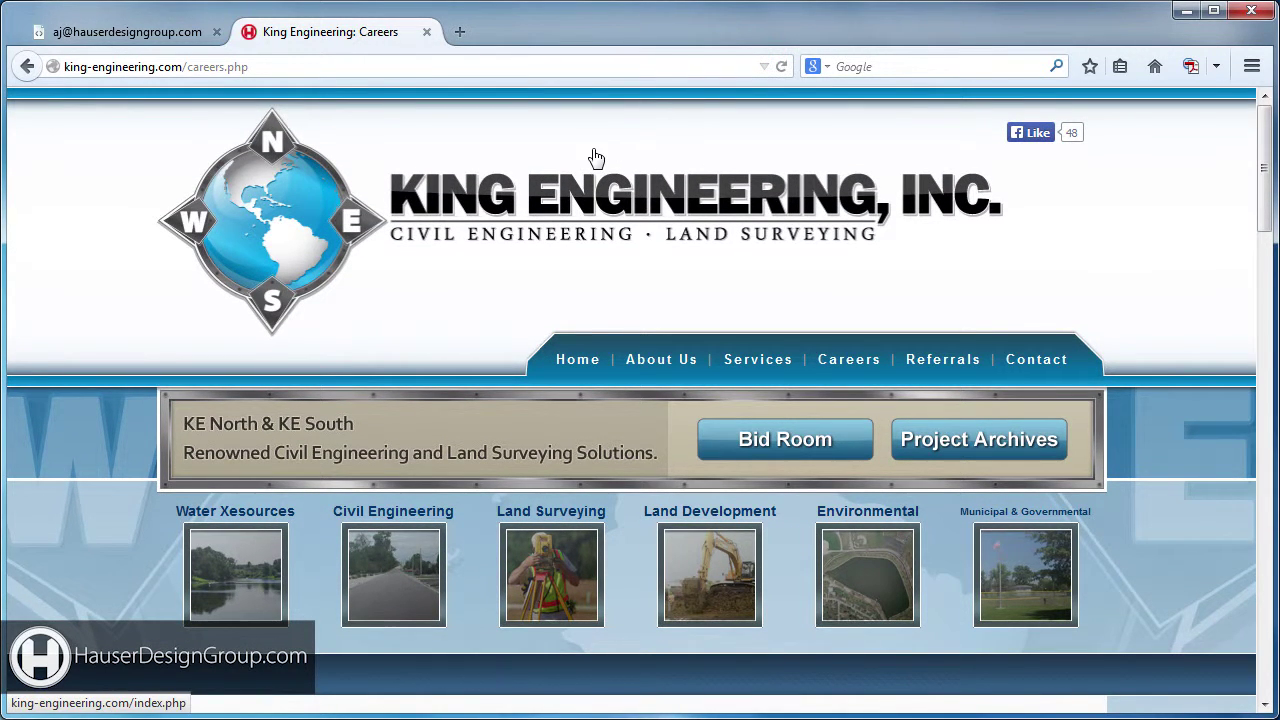
left_click(593, 364)
scroll(488, 300, "down", 5)
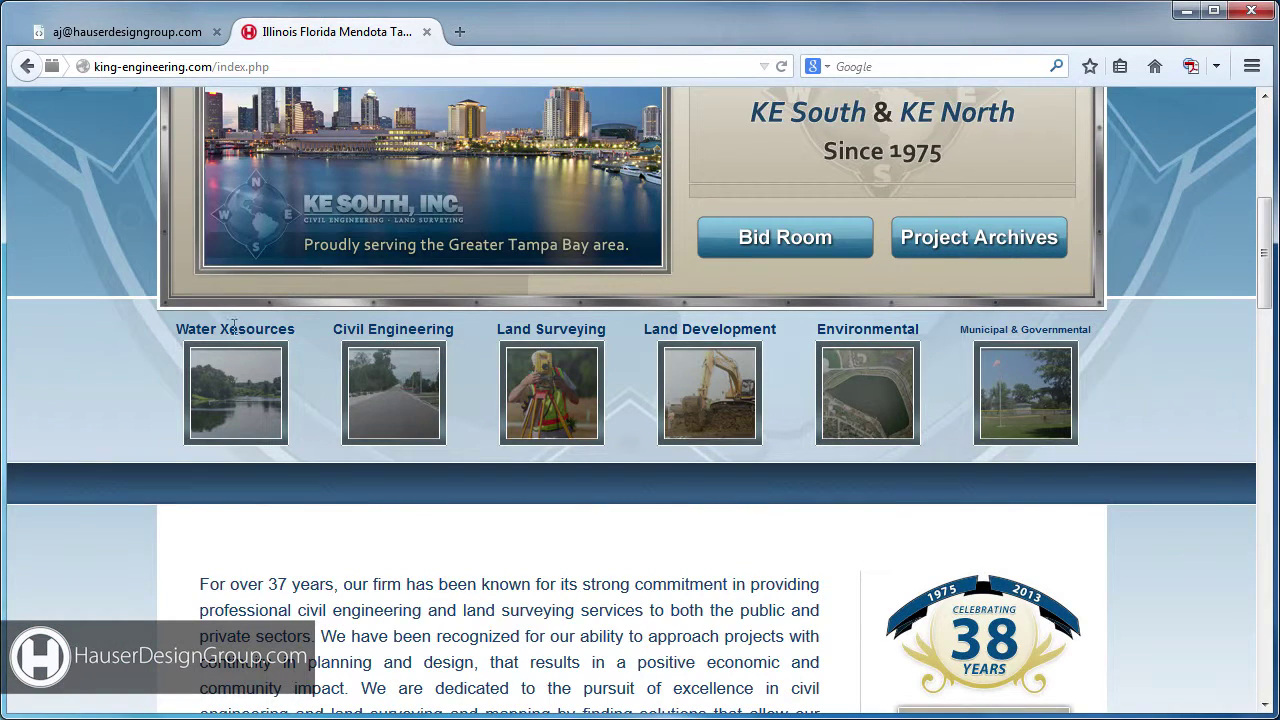
Step: Back in the CMS editor, change the caption back to 'Water Resources'
left_click(127, 31)
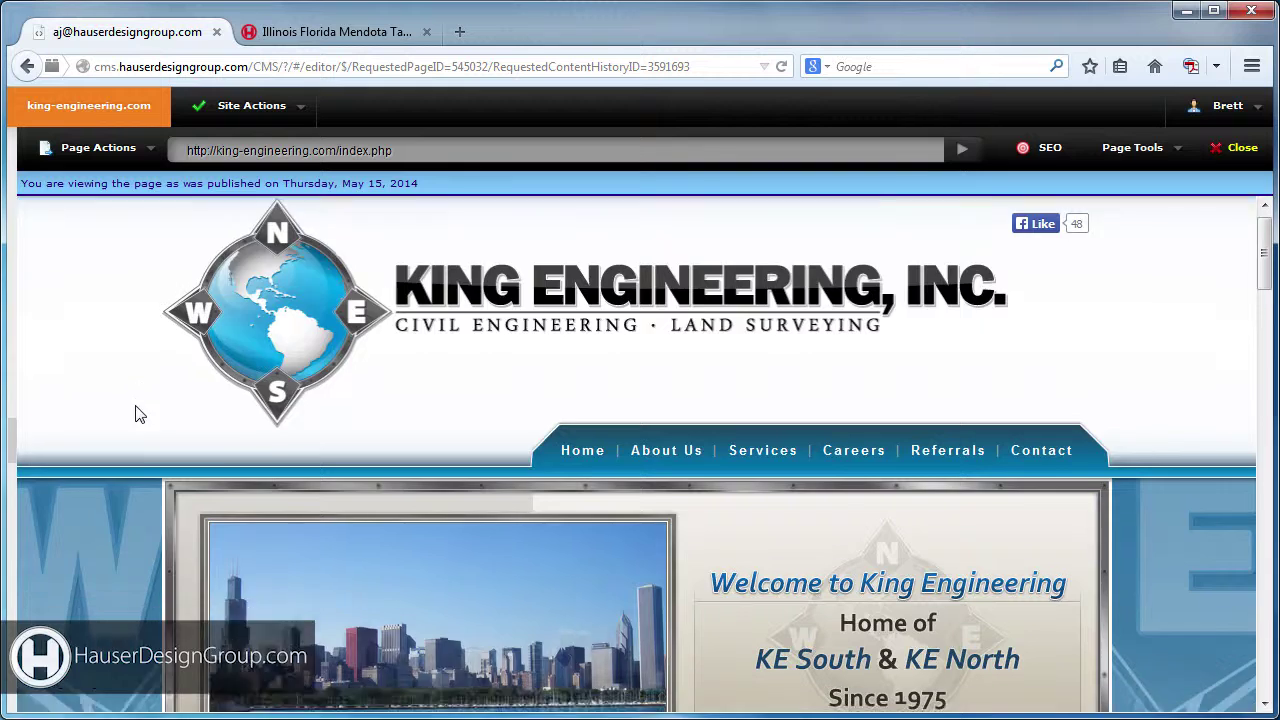
scroll(128, 390, "down", 5)
scroll(122, 362, "down", 1)
left_click(204, 414)
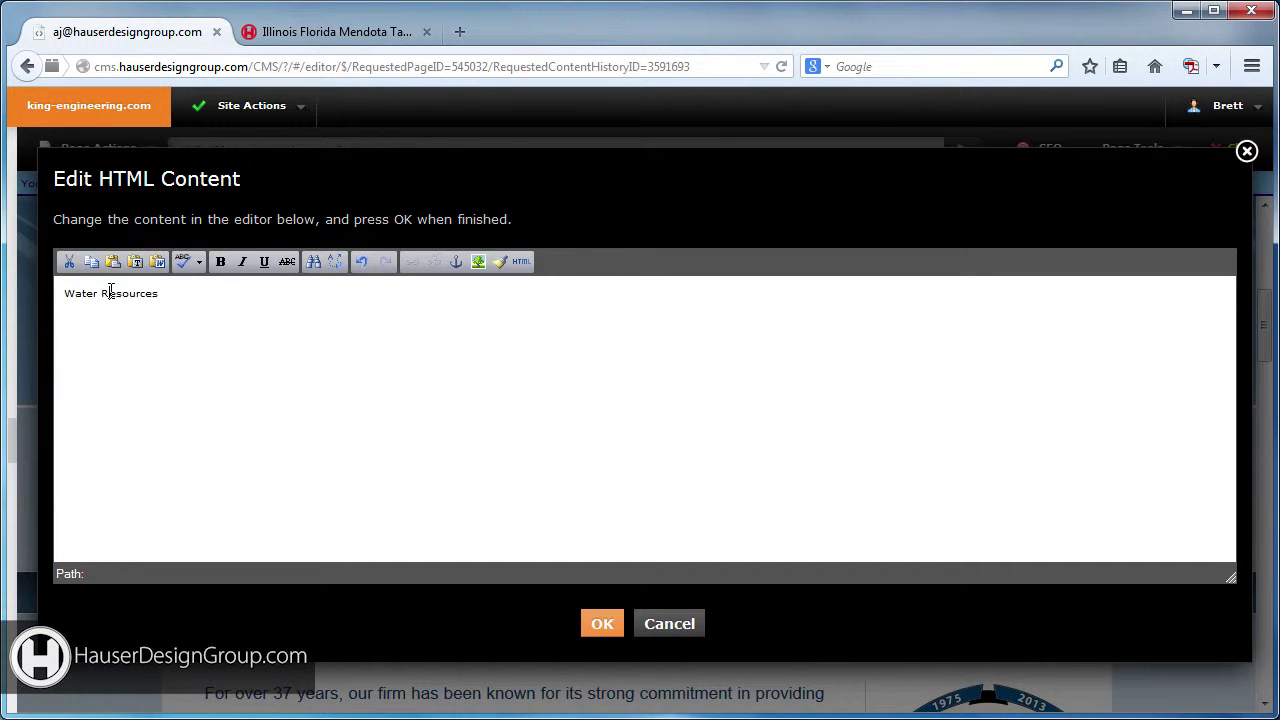
left_click(603, 625)
Step: Open the image library for the Water Resources thumbnail
scroll(95, 318, "down", 2)
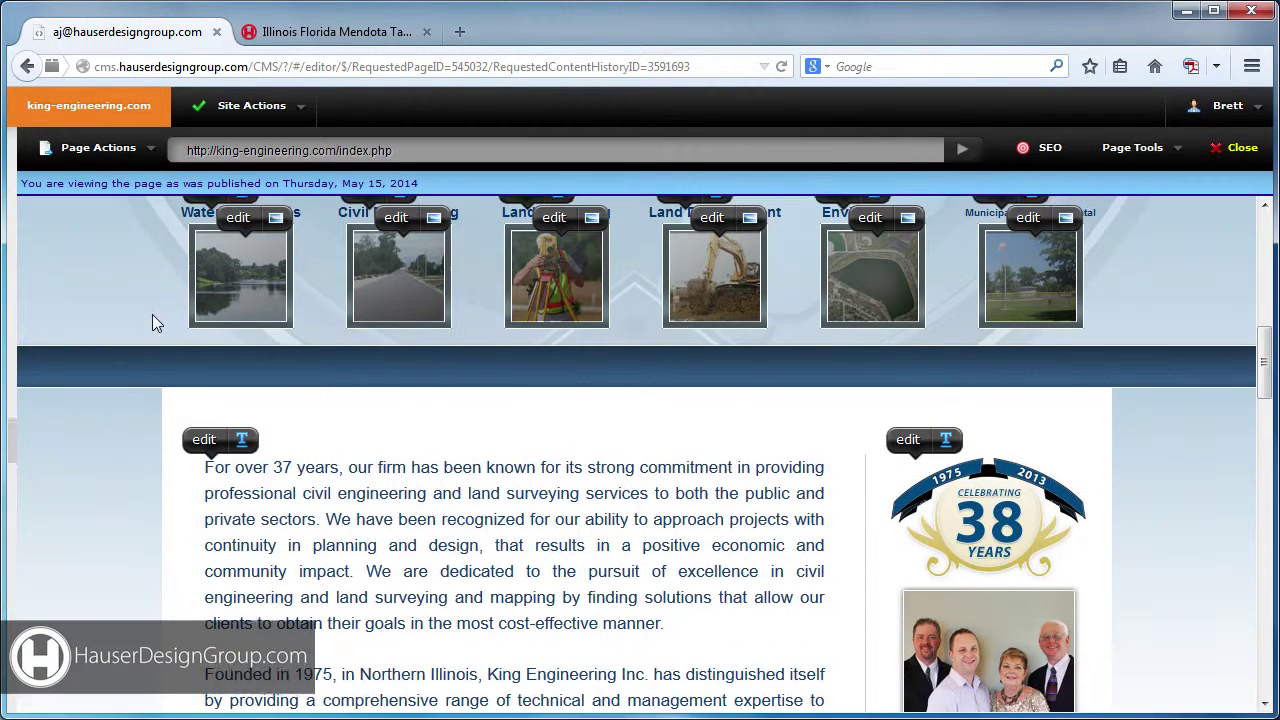
scroll(153, 320, "up", 1)
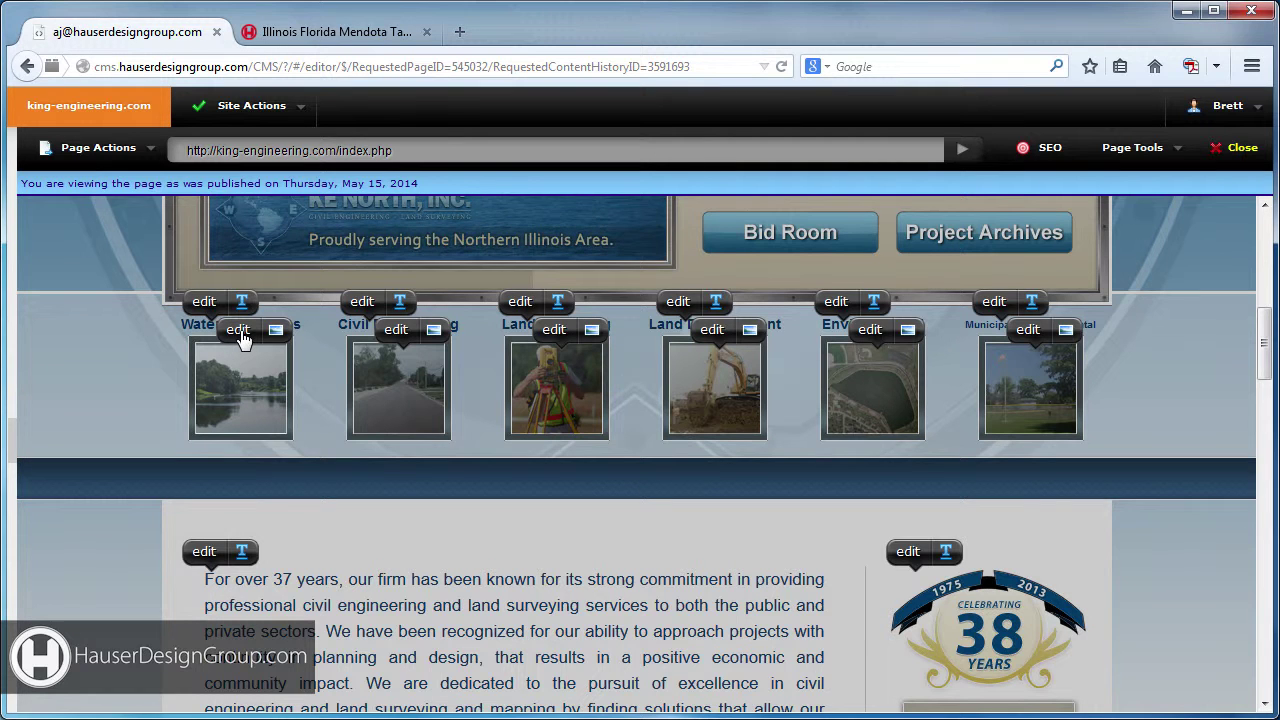
left_click(241, 334)
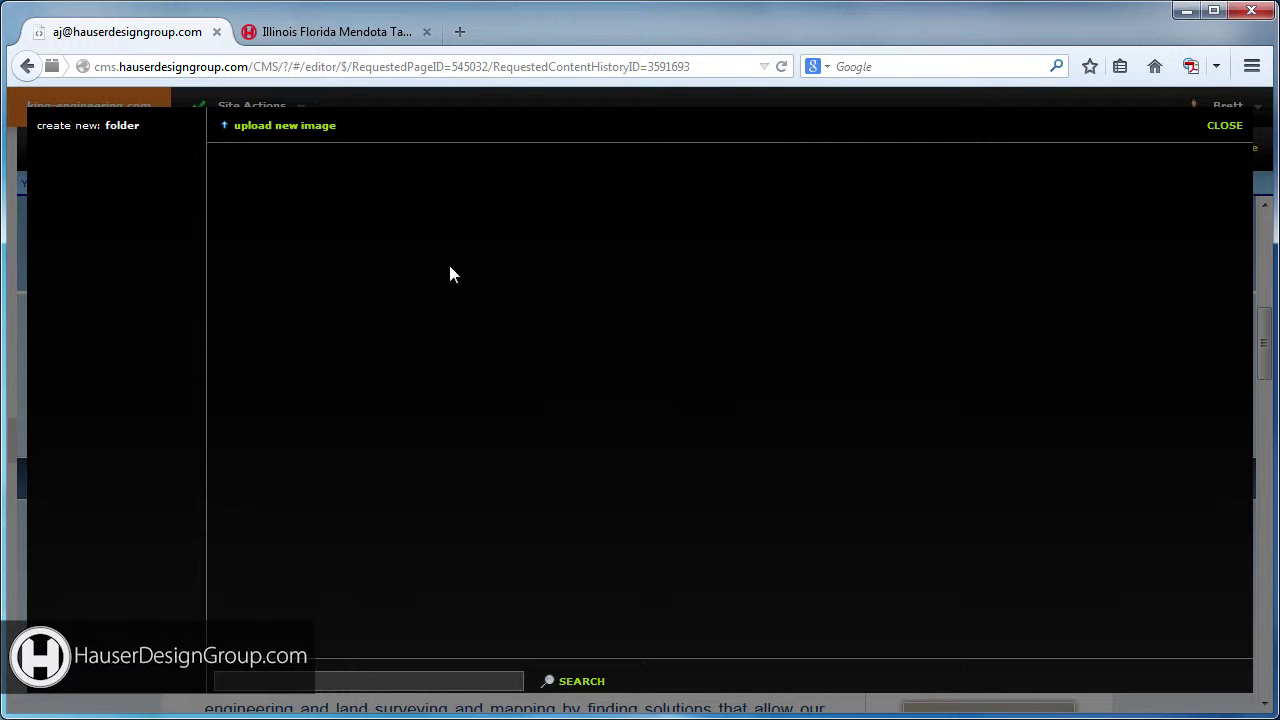
Step: Upload SAMPLE-IMAGE-UPLOAD.jpg from the computer as the new thumbnail image
left_click(288, 127)
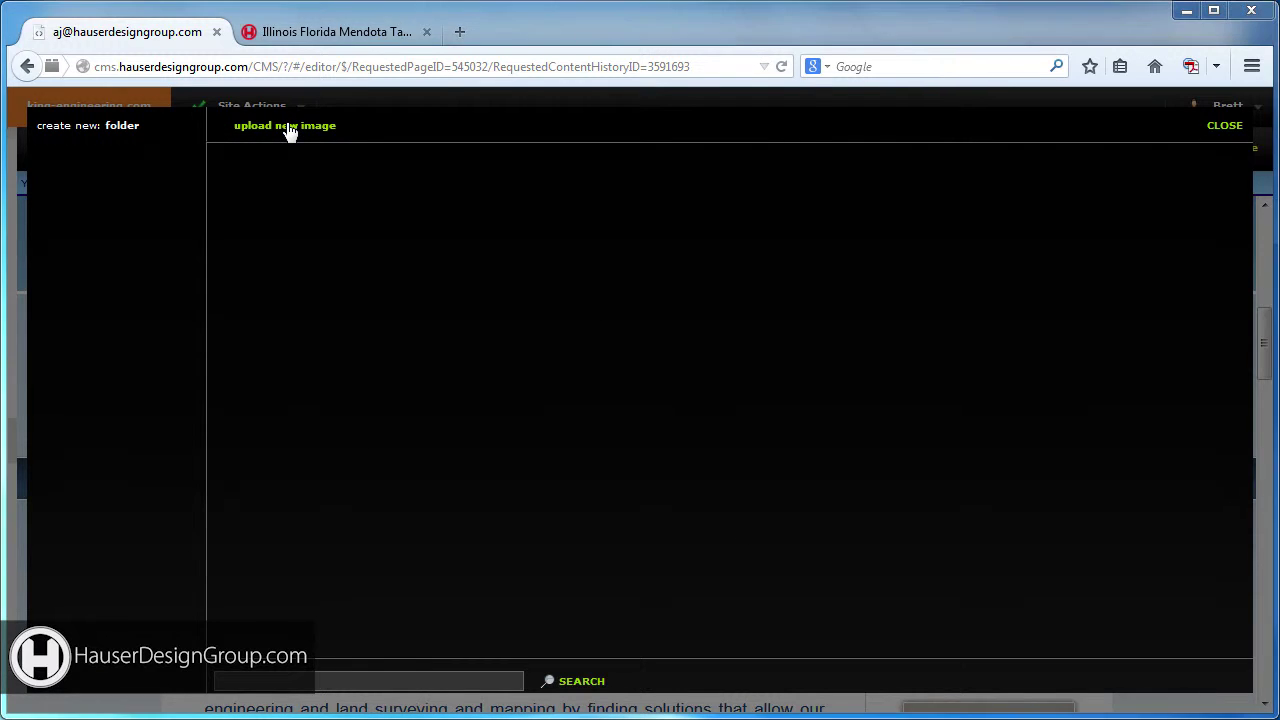
left_click_drag(826, 214, 814, 371)
left_click(295, 415)
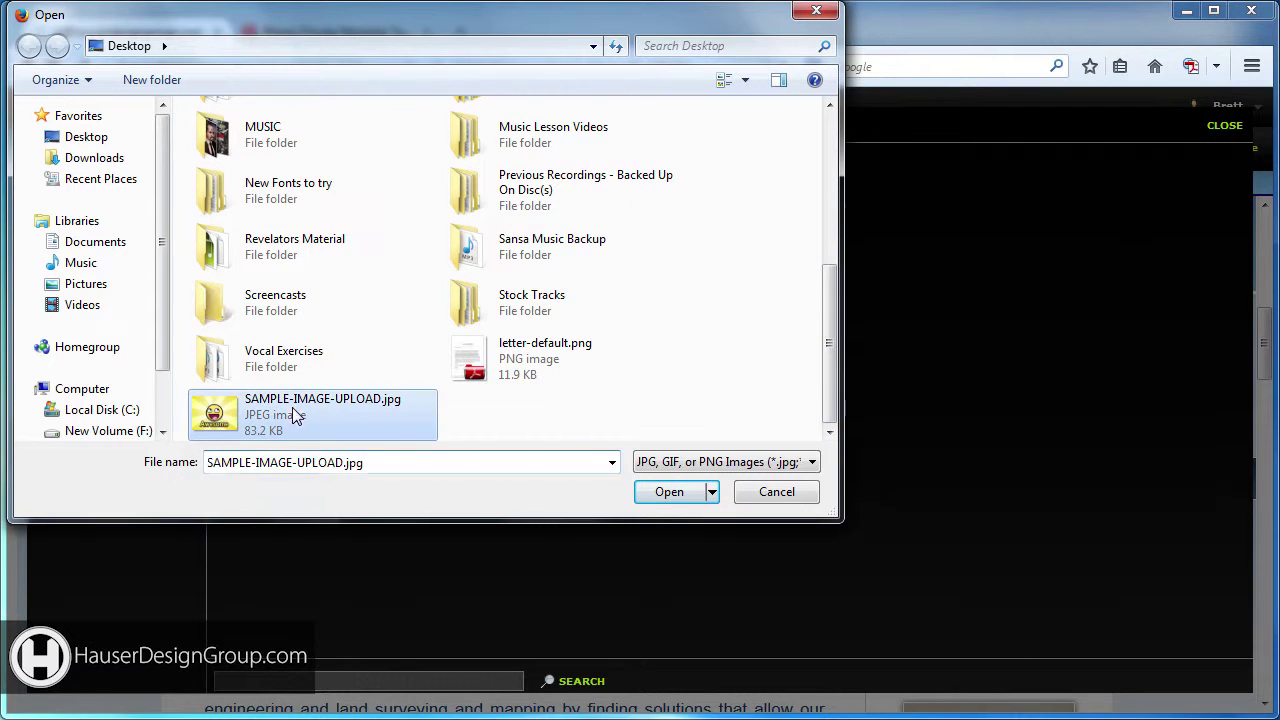
left_click(668, 492)
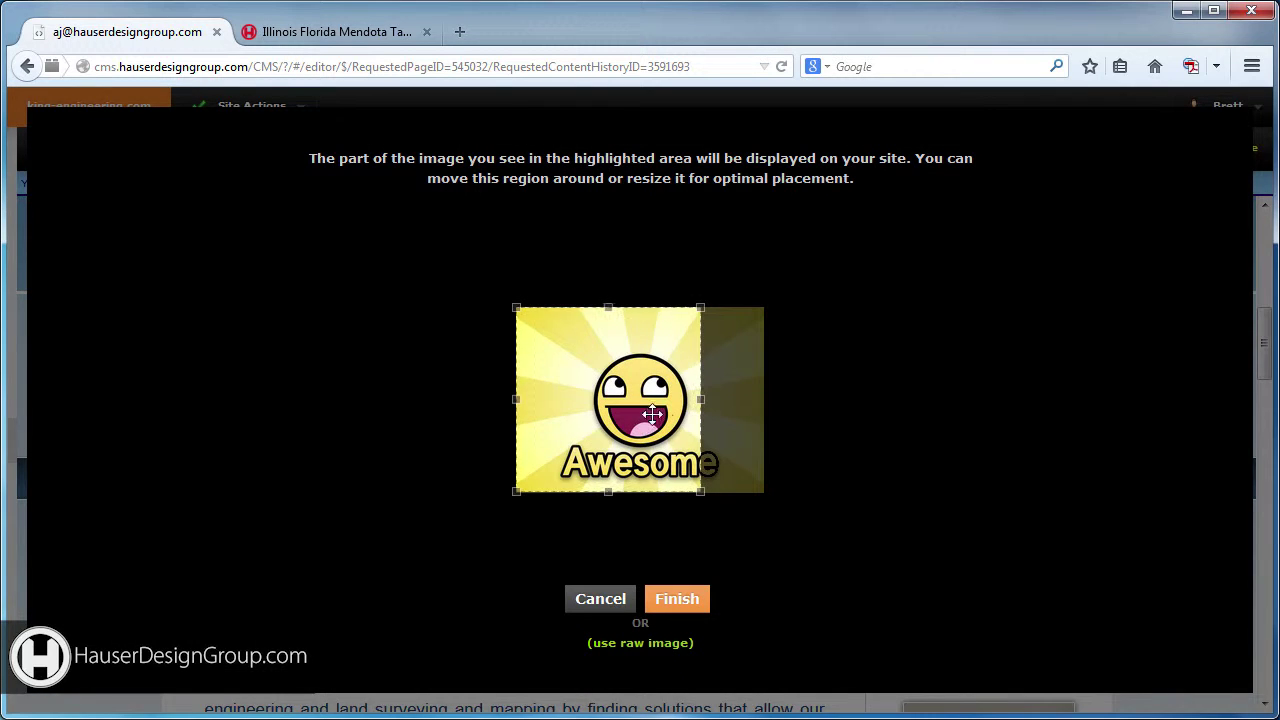
Step: Crop the uploaded image to a small square over the smiley face and apply it
left_click_drag(692, 495, 606, 400)
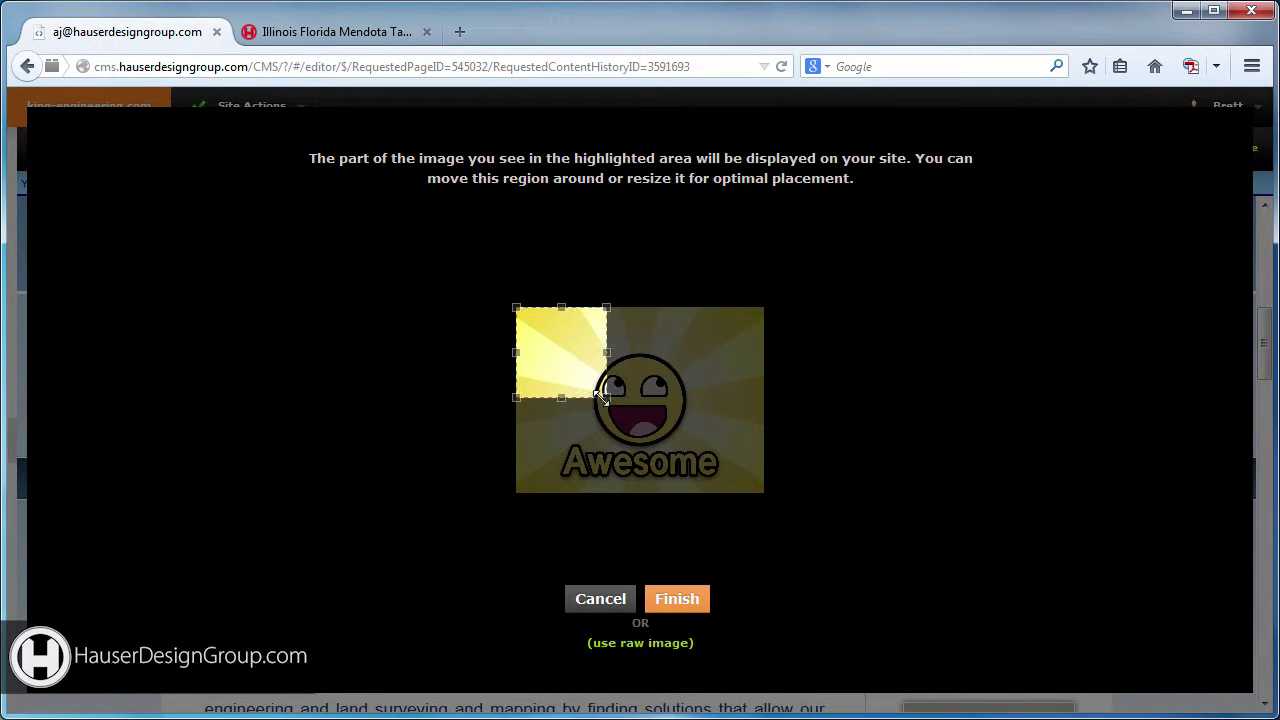
left_click_drag(534, 343, 617, 387)
left_click(676, 599)
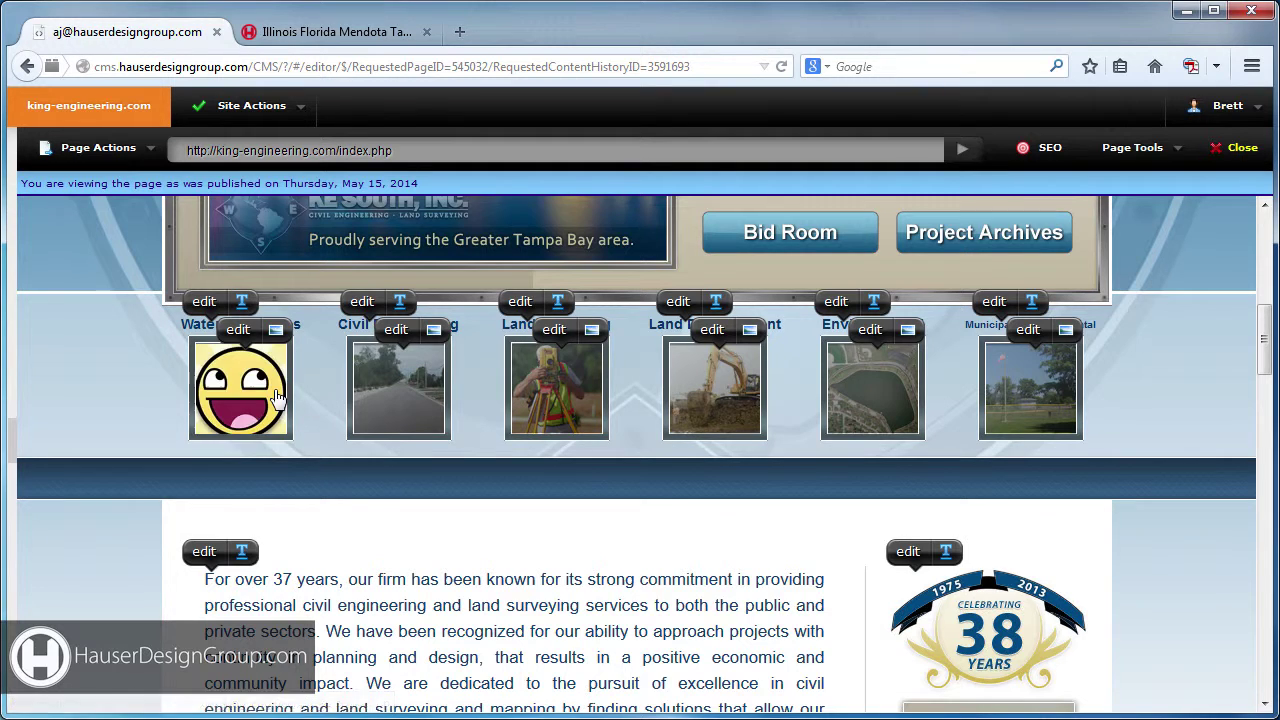
Step: Publish the homepage and reload the live site to see the smiley thumbnail
left_click(96, 148)
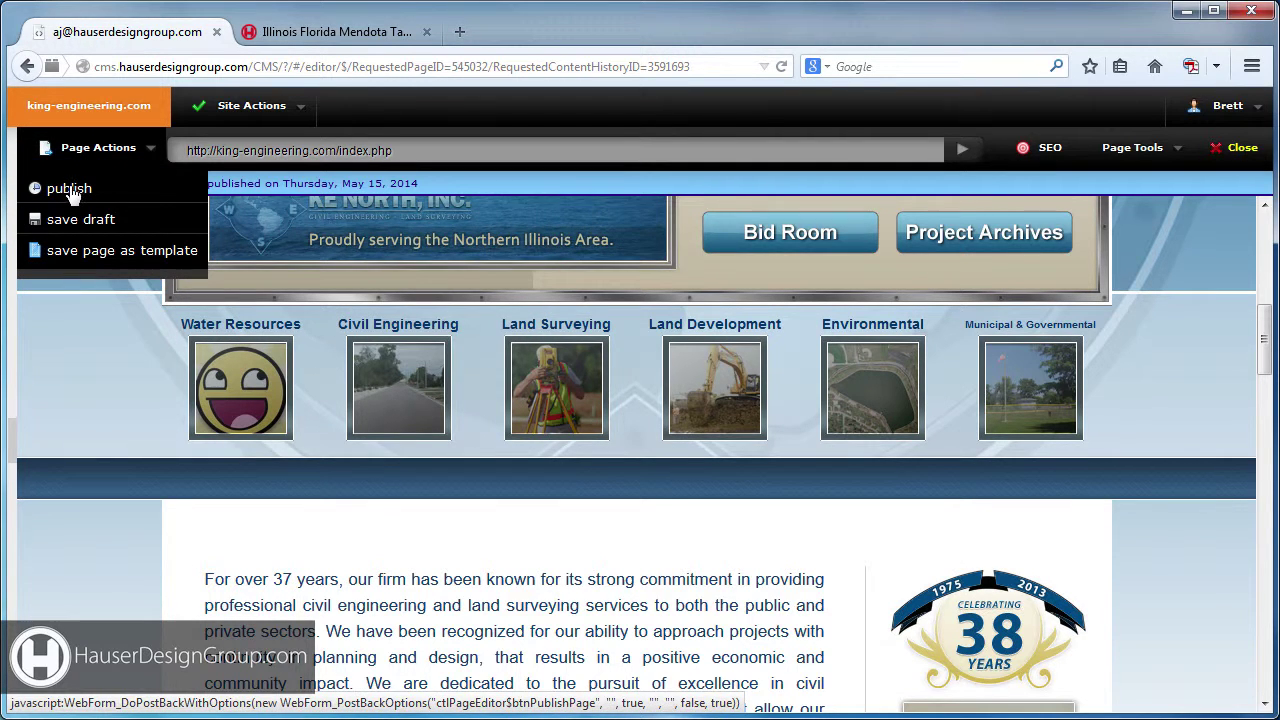
left_click(70, 190)
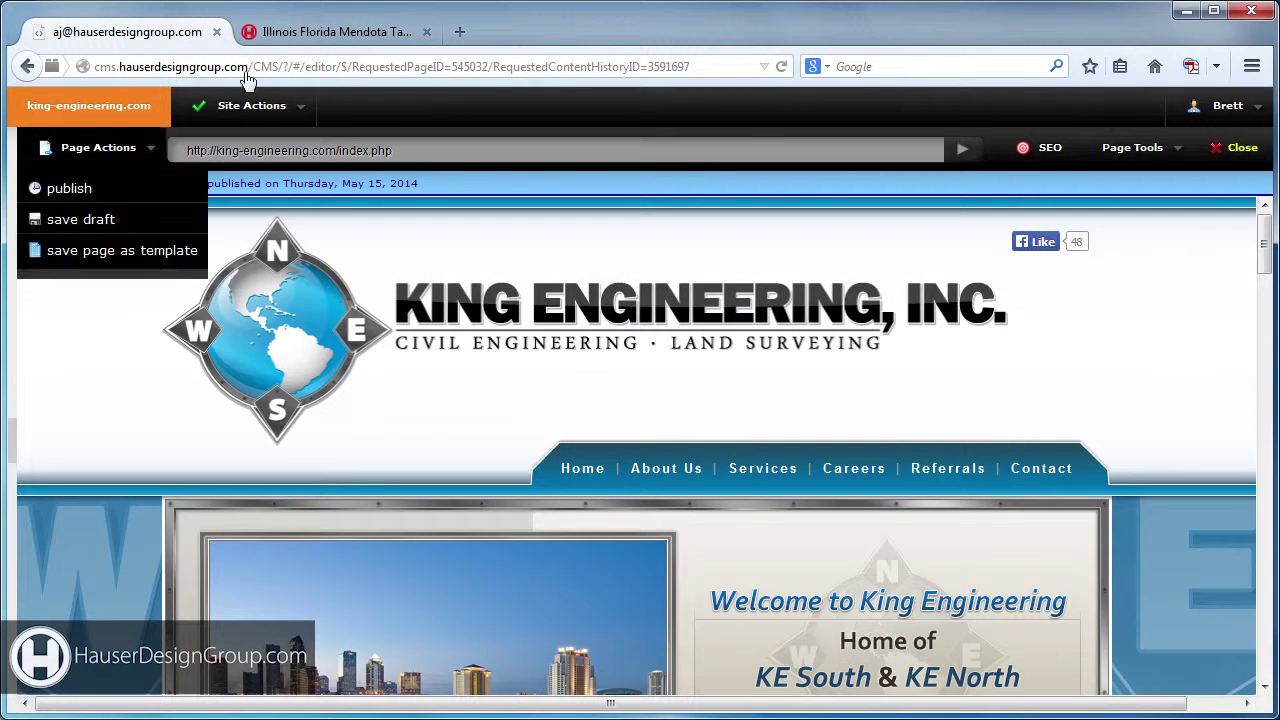
left_click(320, 32)
left_click(781, 66)
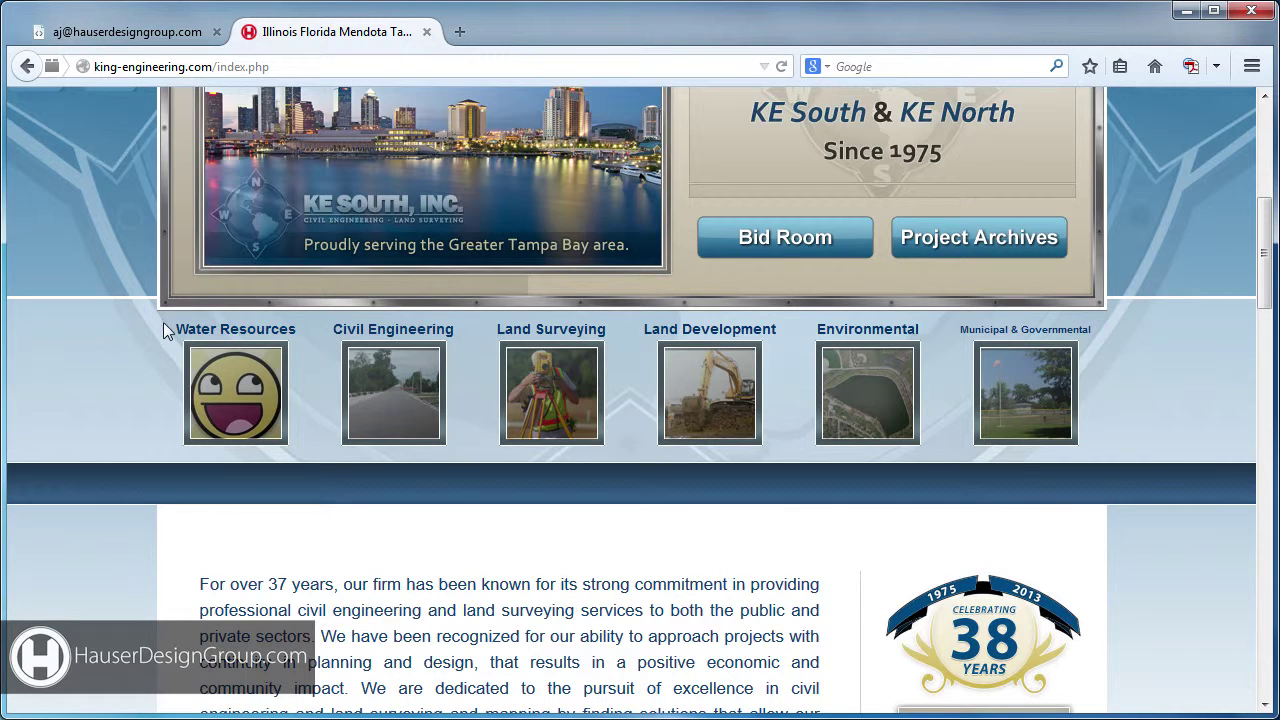
Step: Open the live Water Resources page and scroll through it to check the smiley thumbnail
left_click(222, 415)
scroll(624, 268, "down", 5)
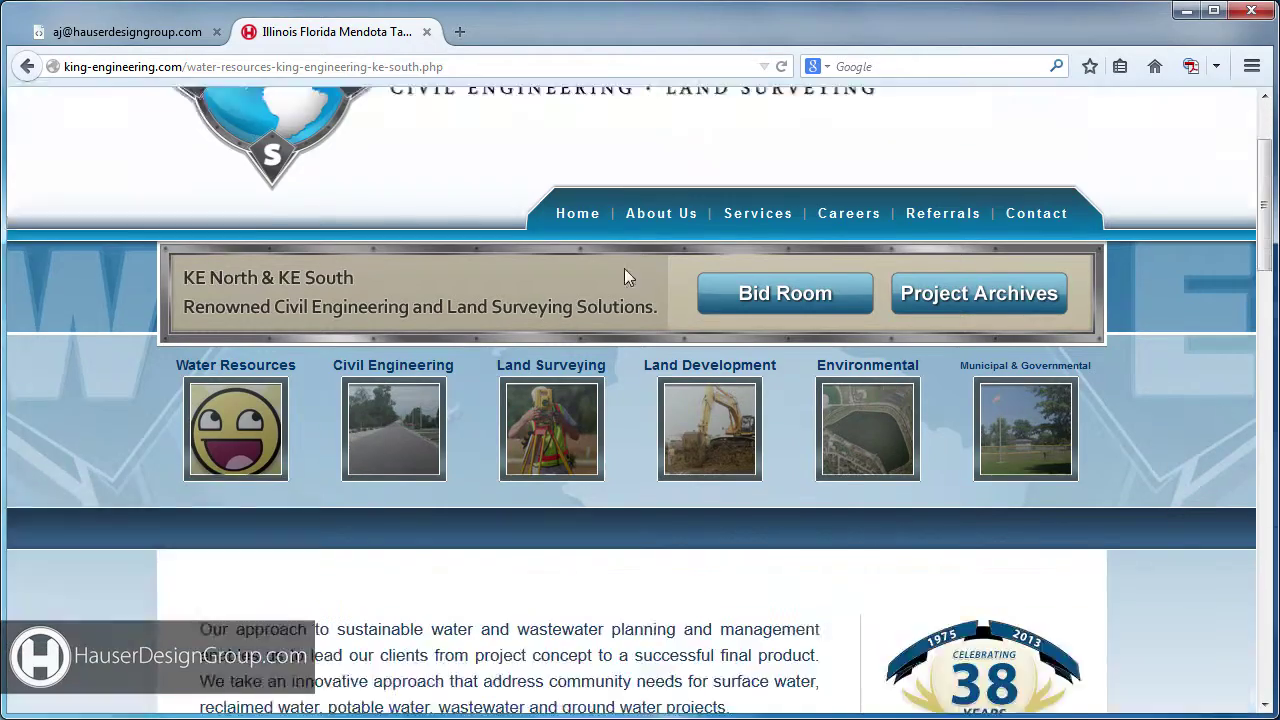
scroll(185, 290, "up", 5)
scroll(150, 288, "down", 6)
scroll(150, 290, "down", 5)
scroll(171, 294, "up", 7)
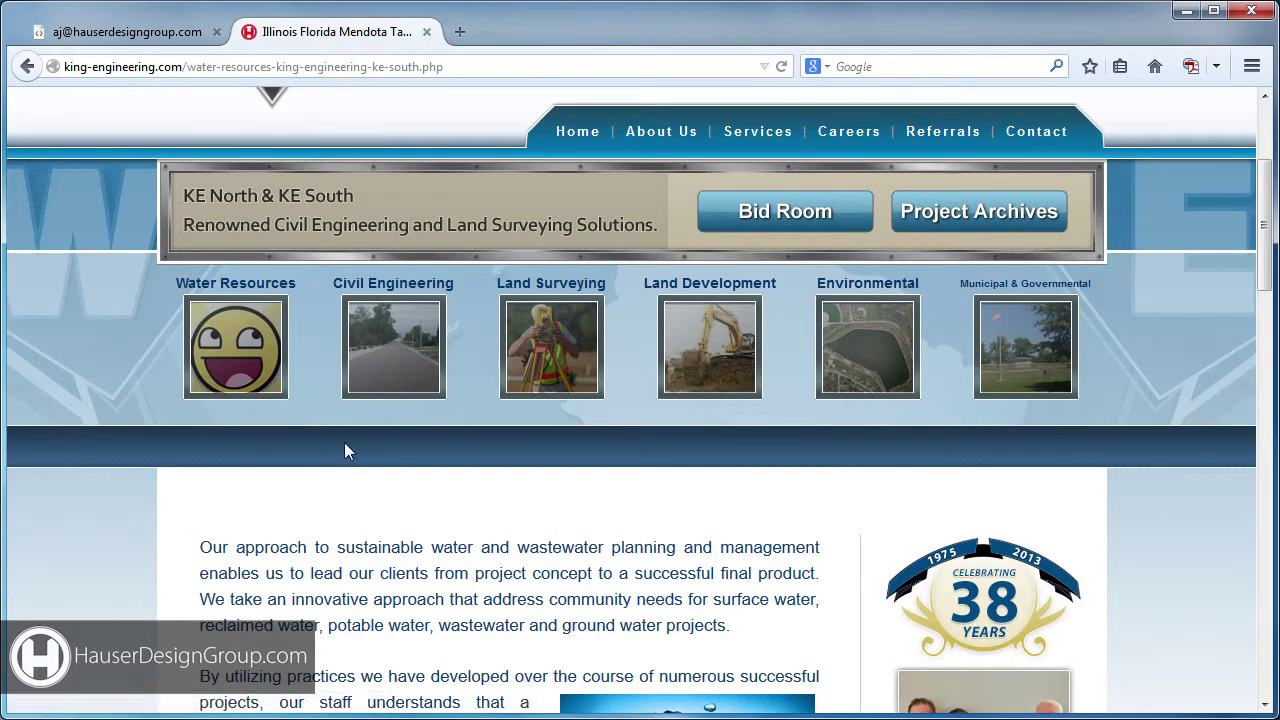
scroll(344, 446, "up", 3)
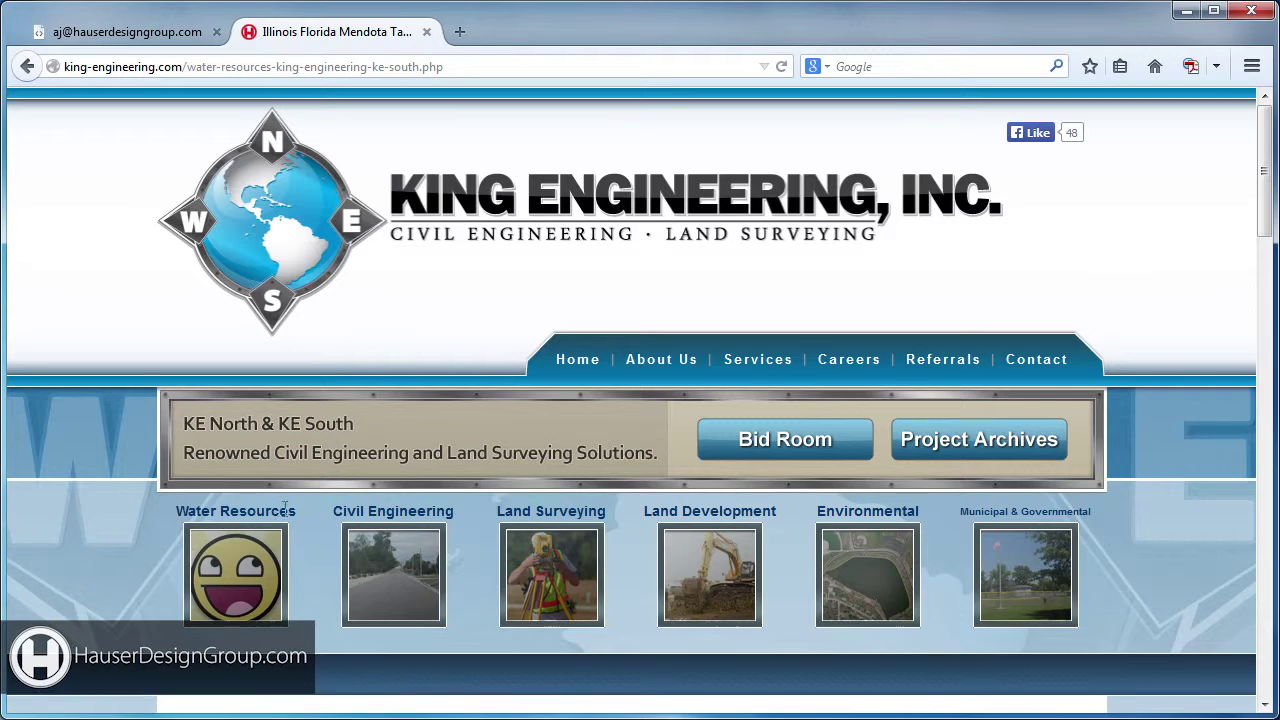
scroll(298, 512, "down", 2)
scroll(423, 449, "down", 5)
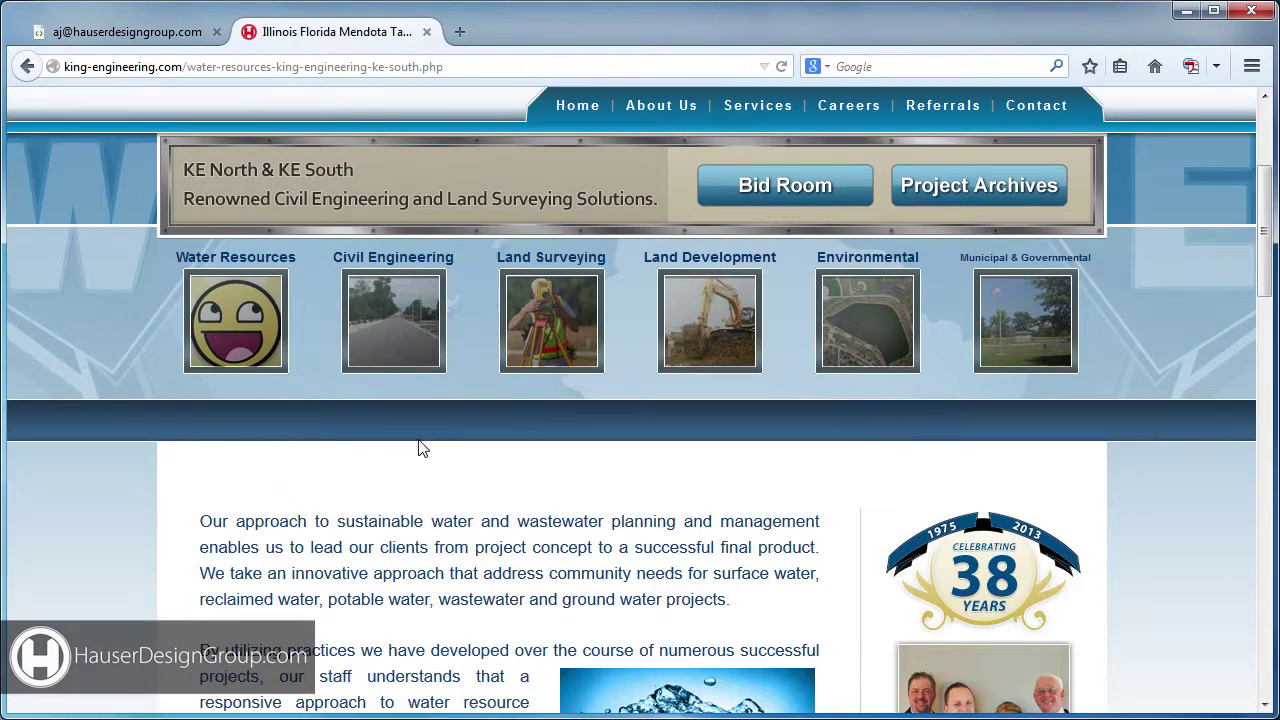
scroll(400, 300, "up", 2)
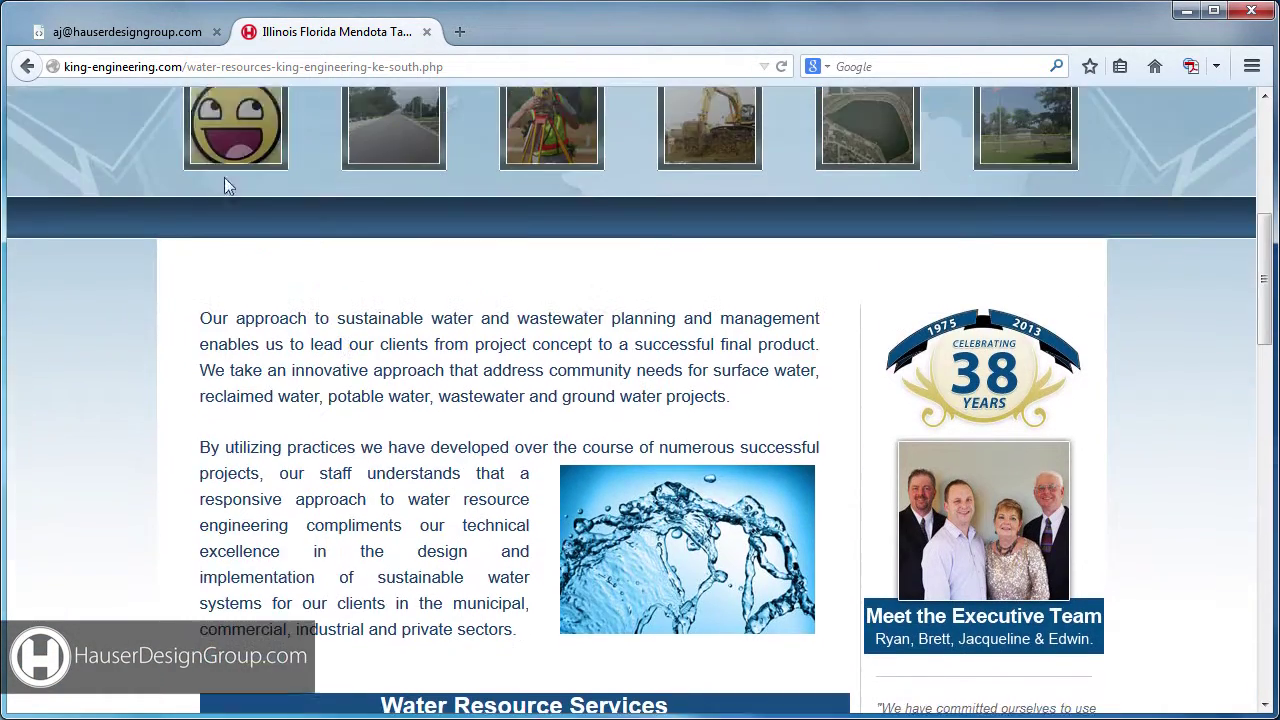
Step: Back in the CMS editor, load the Careers page and scroll through it
left_click(150, 33)
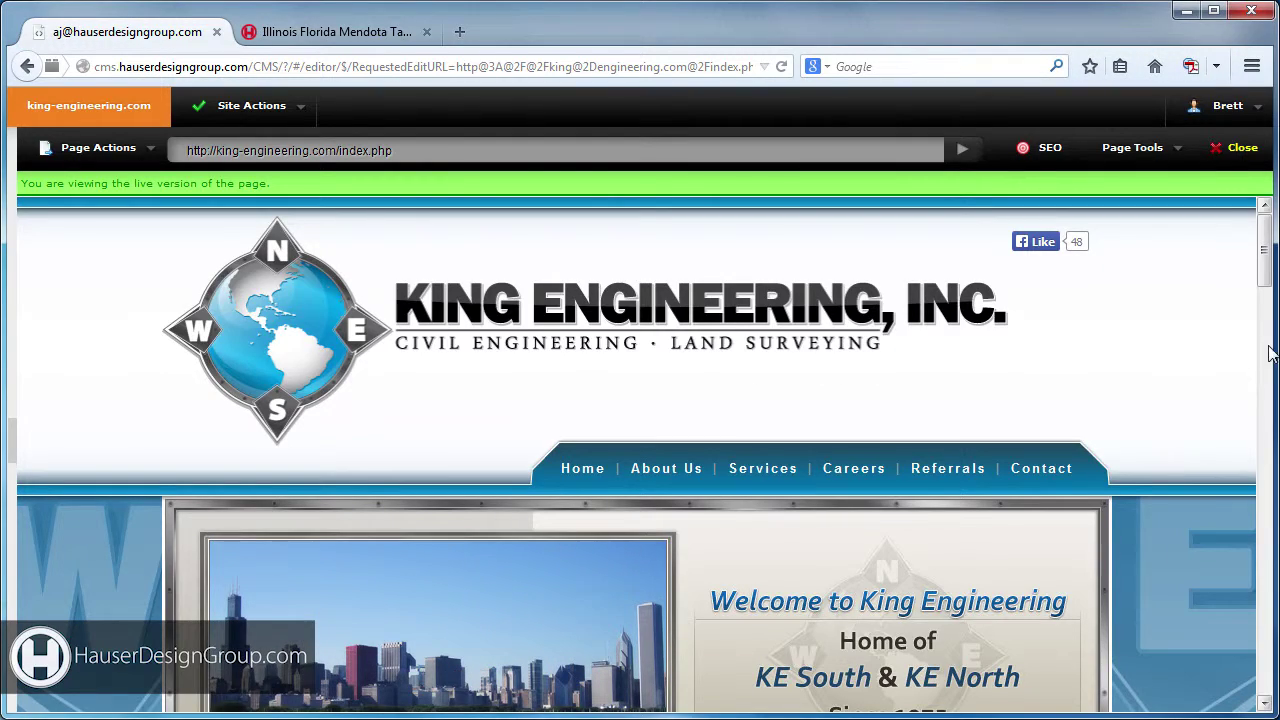
scroll(1220, 347, "down", 4)
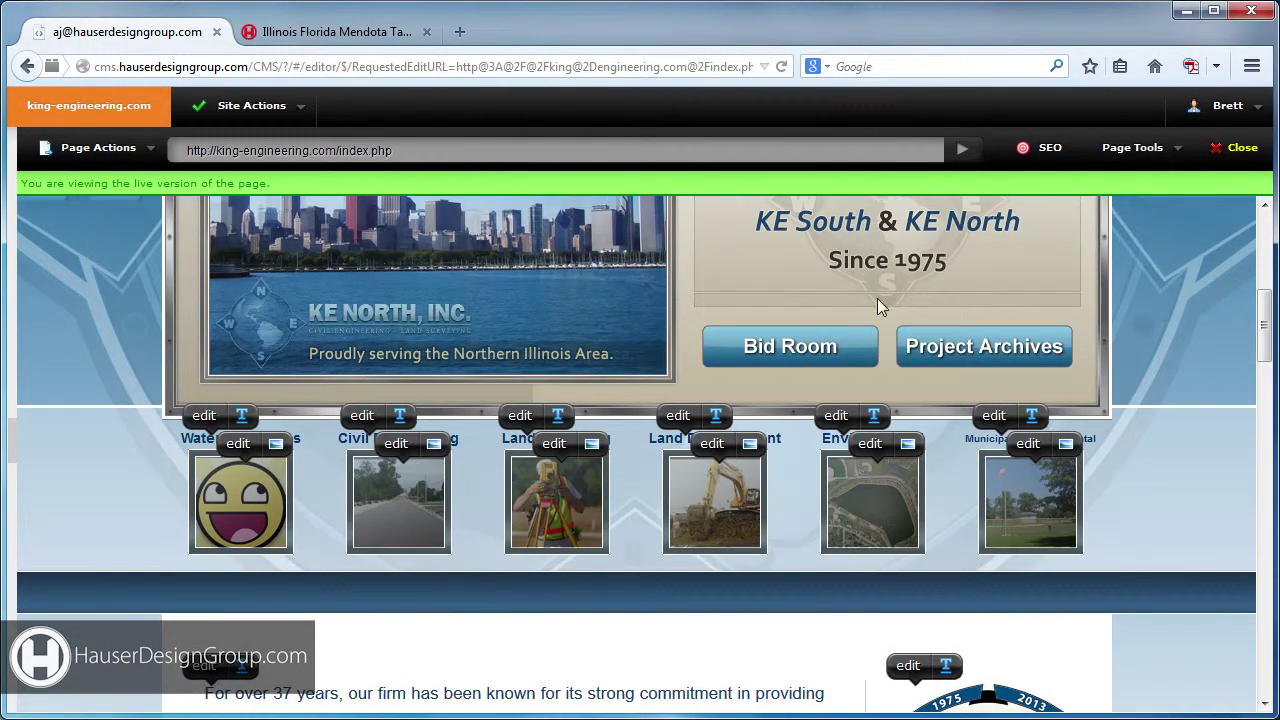
scroll(528, 314, "up", 3)
mouse_move(775, 368)
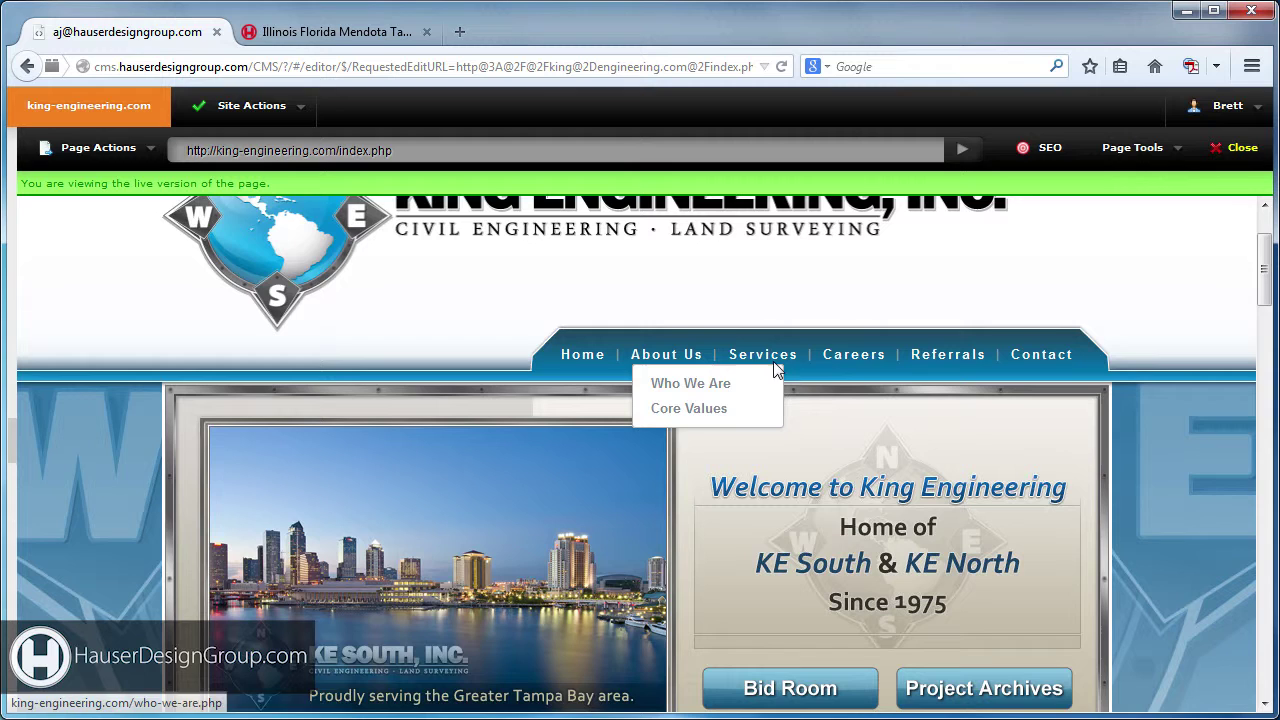
left_click(854, 358)
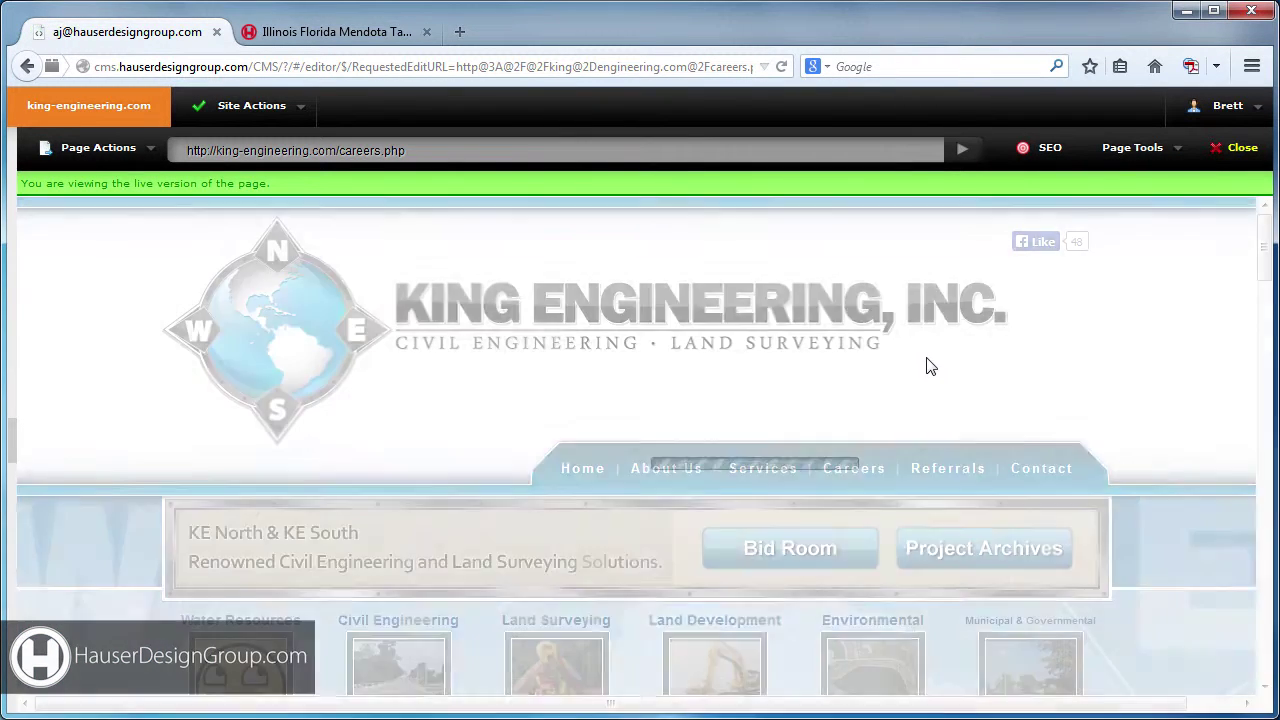
scroll(1098, 346, "down", 2)
scroll(1119, 336, "down", 4)
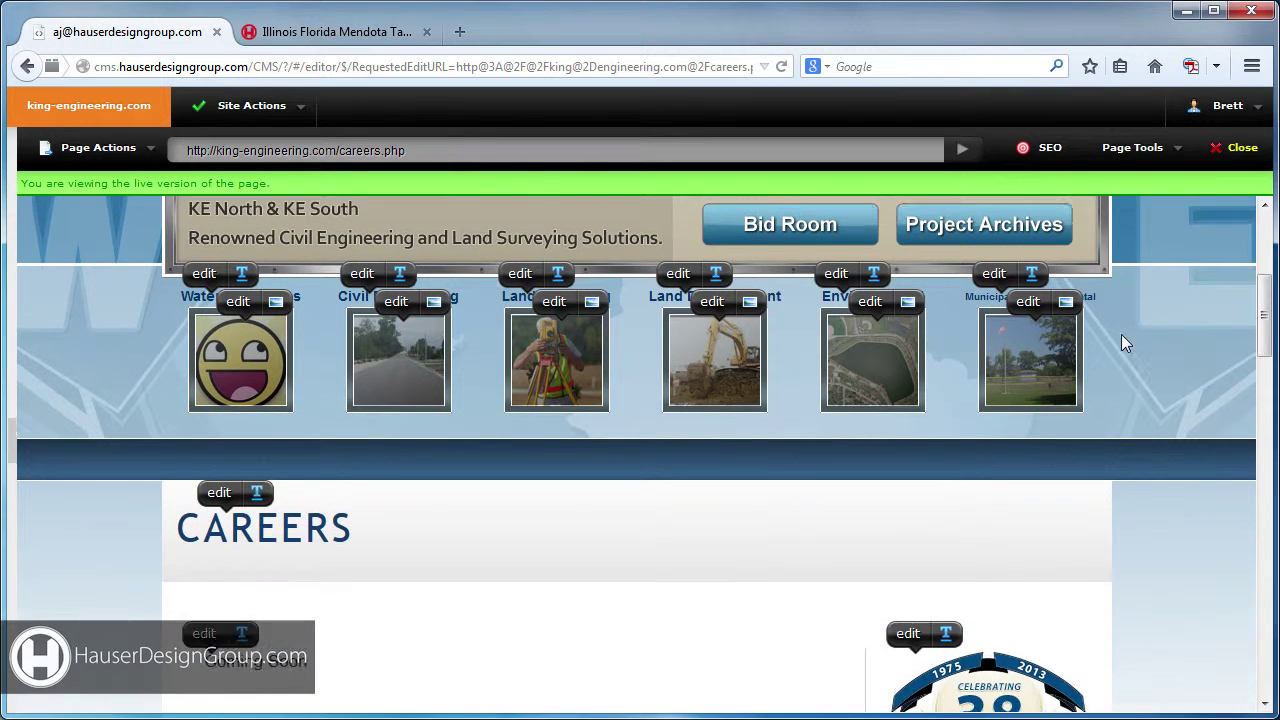
scroll(1121, 334, "up", 2)
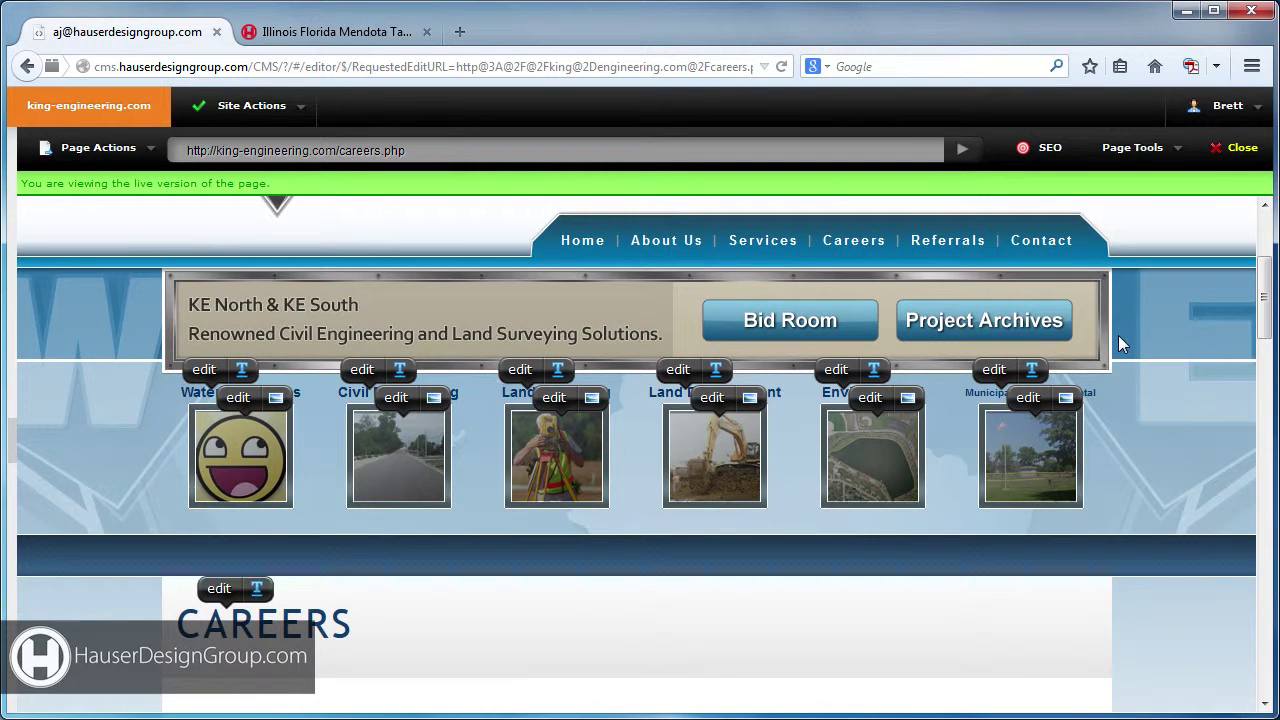
Step: Inspect the Water Resources picture in the image library, close it unchanged, and return to the live site
left_click(270, 462)
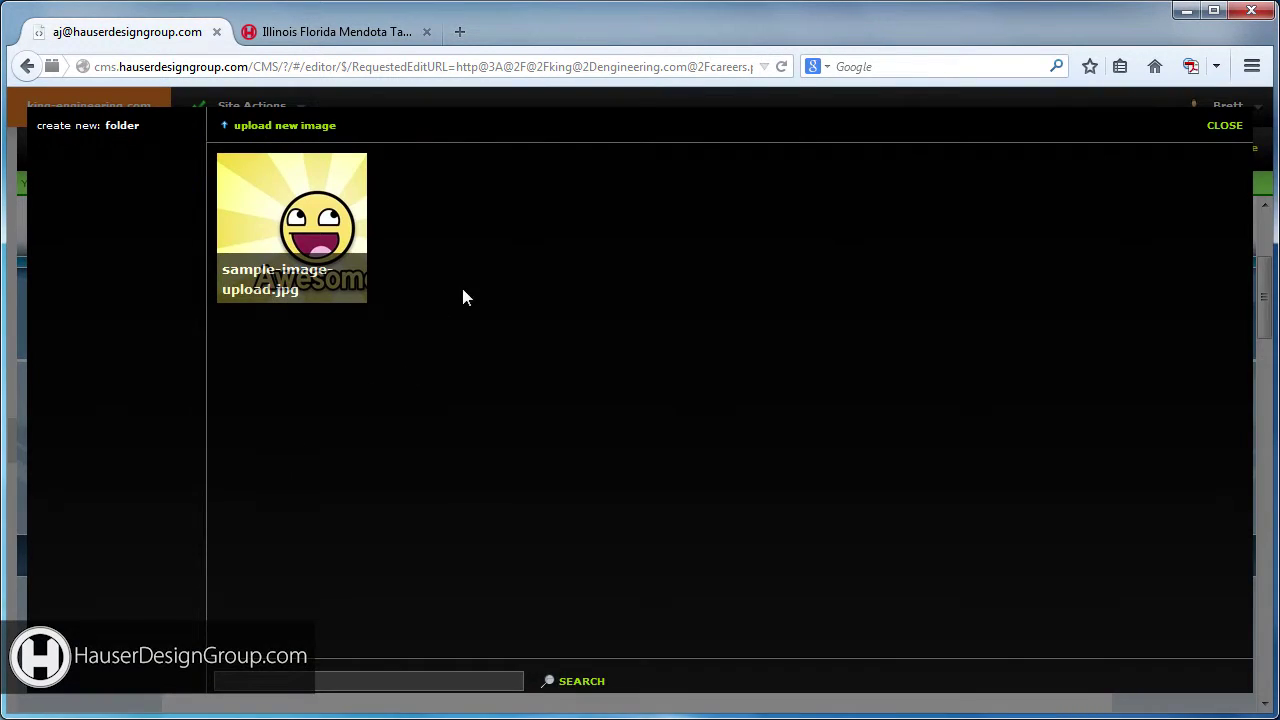
left_click(1218, 127)
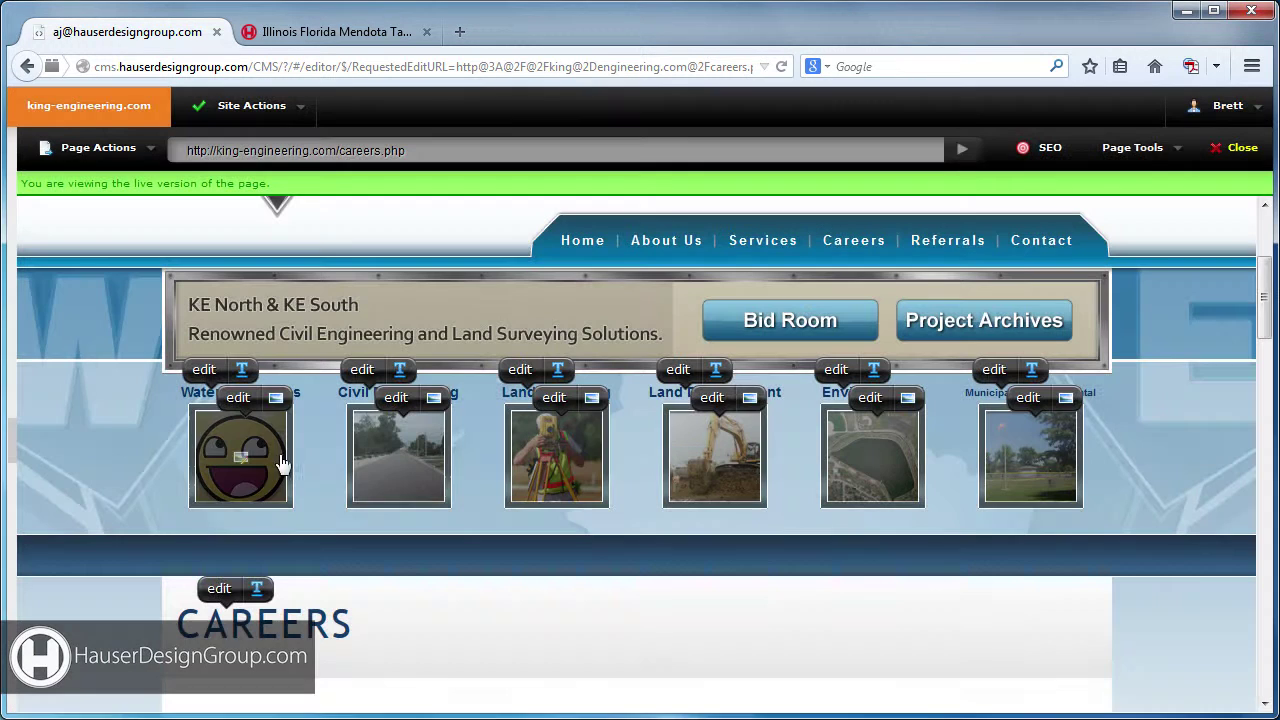
scroll(151, 438, "up", 4)
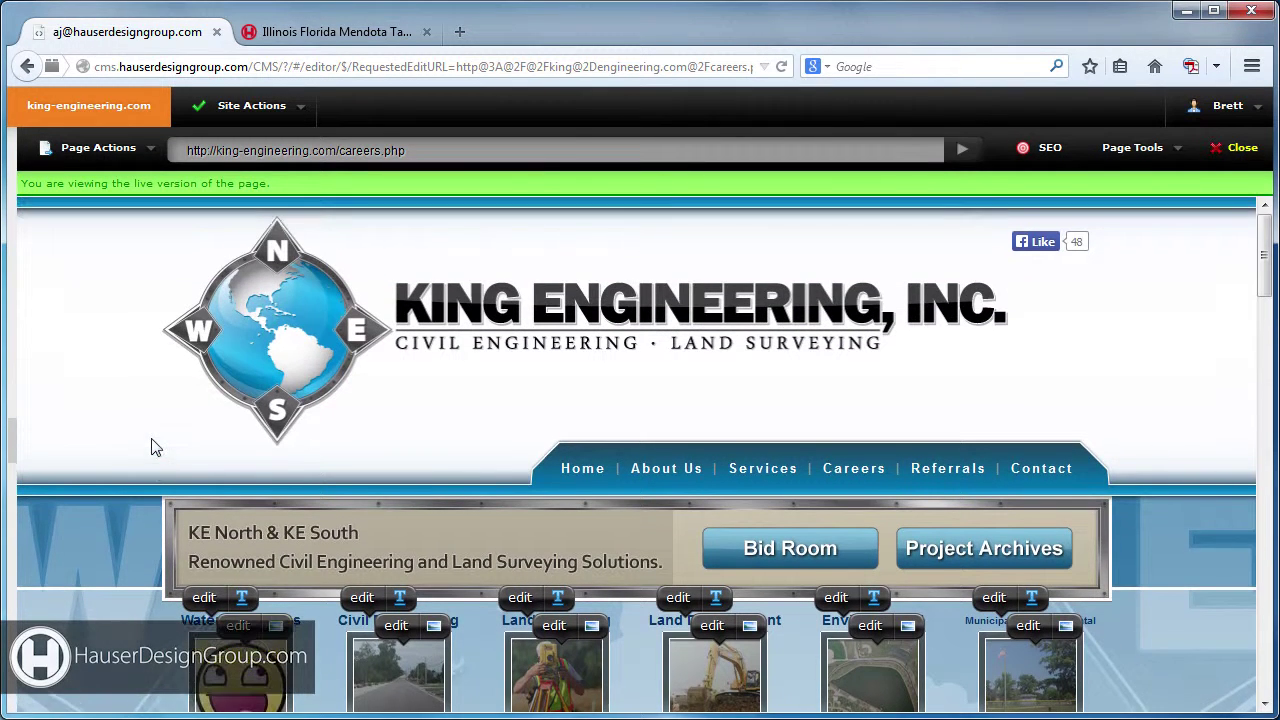
scroll(149, 383, "down", 1)
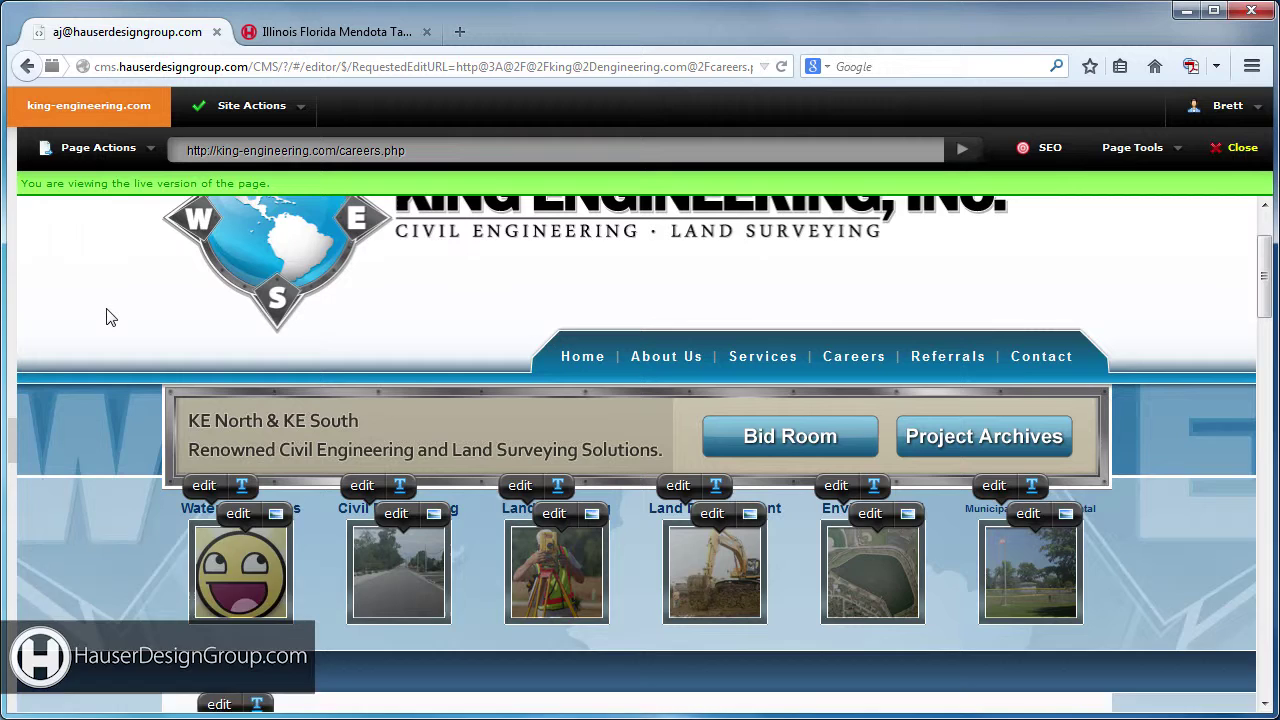
scroll(109, 323, "up", 1)
left_click(363, 33)
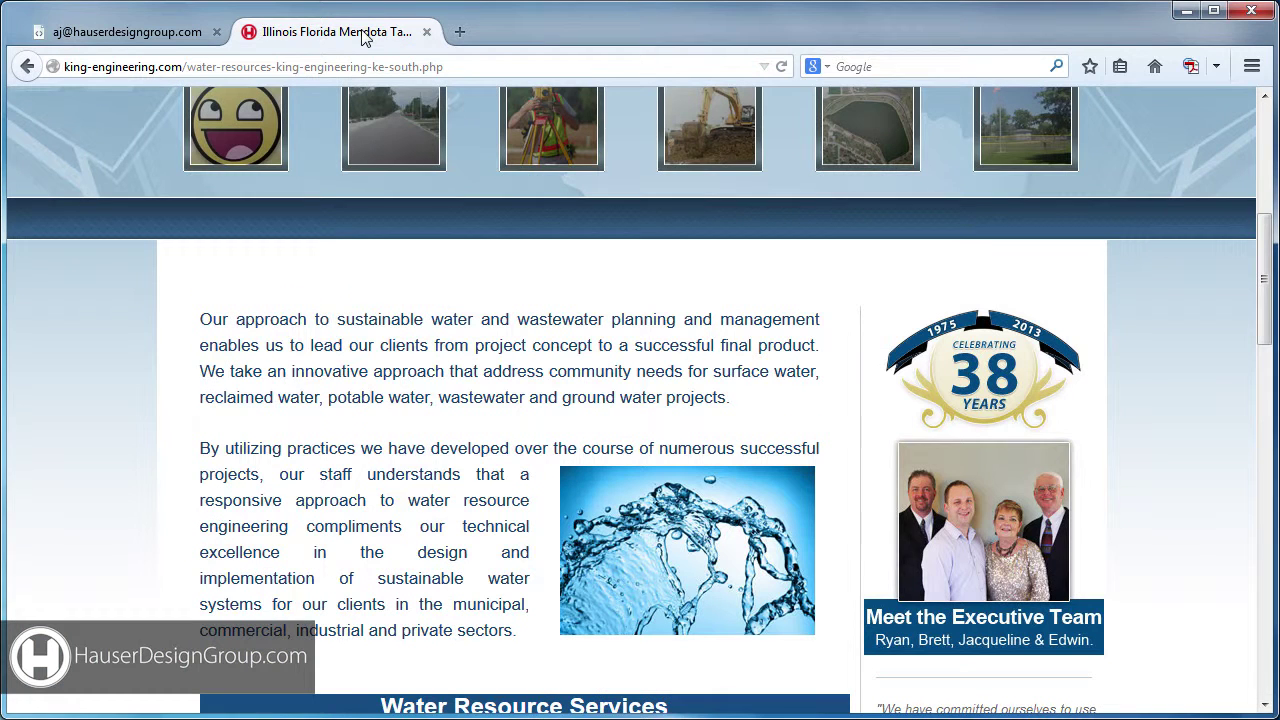
Step: Copy the water resources page path from the live site's address bar and return to the CMS editor
left_click_drag(190, 67, 450, 67)
key("ctrl+c")
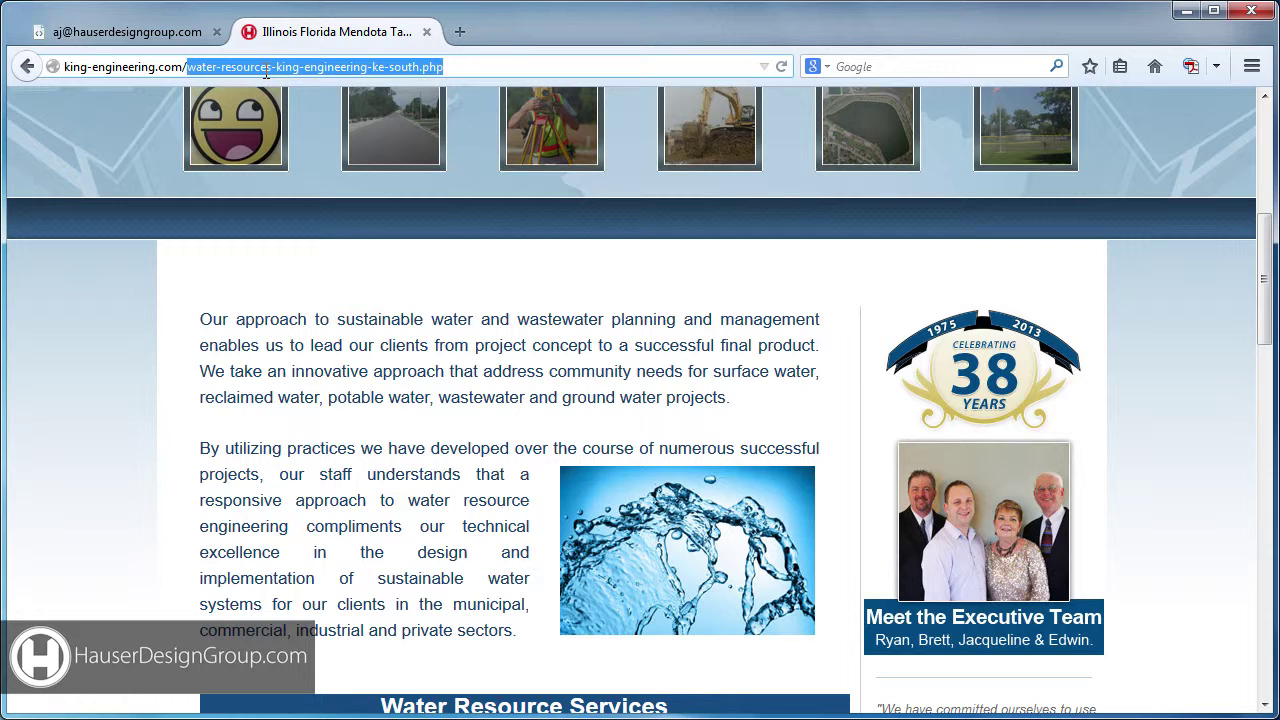
left_click(163, 33)
left_click(251, 105)
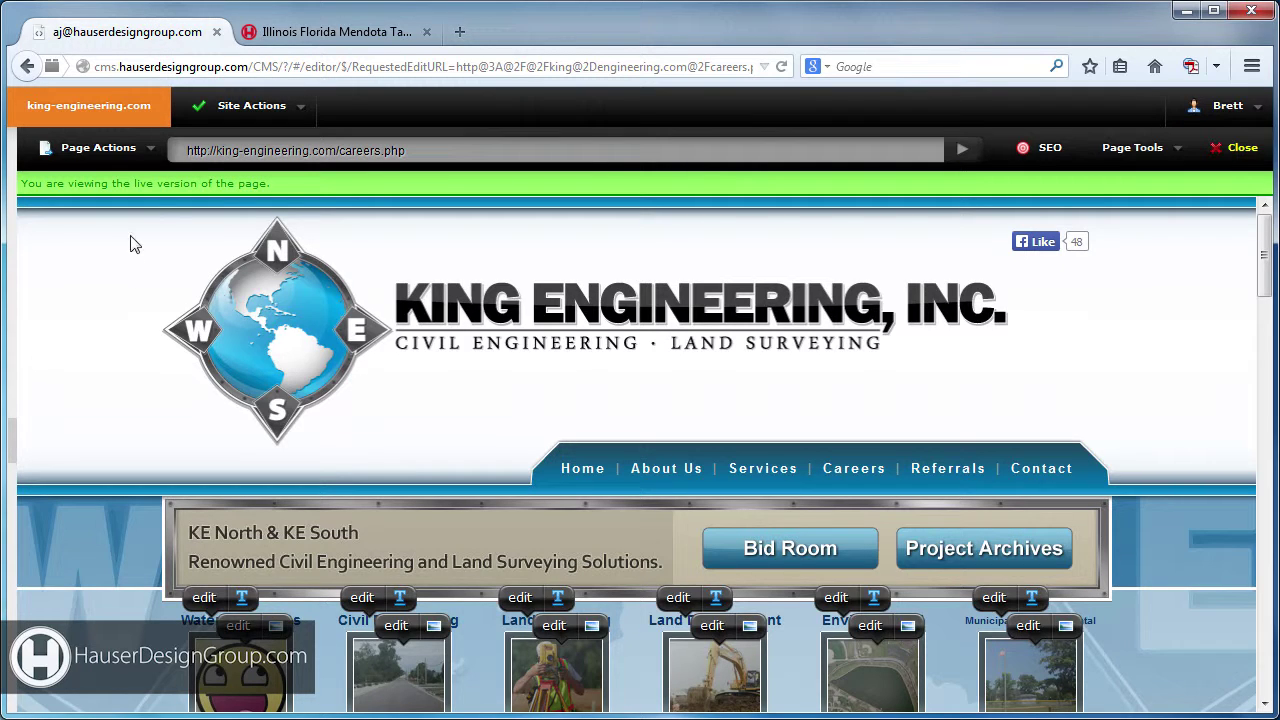
Step: Replace careers.php with the pasted water-resources-king-engineering-ke-south.php path, load it, and scroll through it
left_click_drag(339, 150, 436, 150)
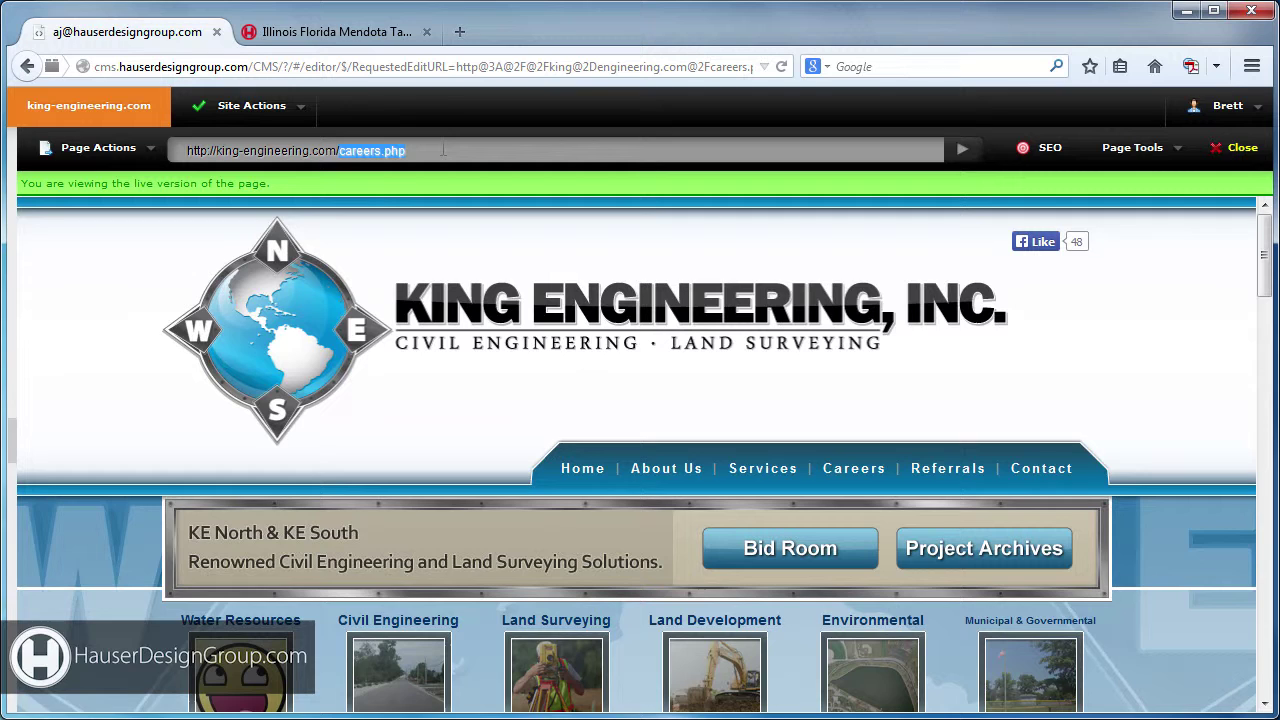
key("ctrl+v")
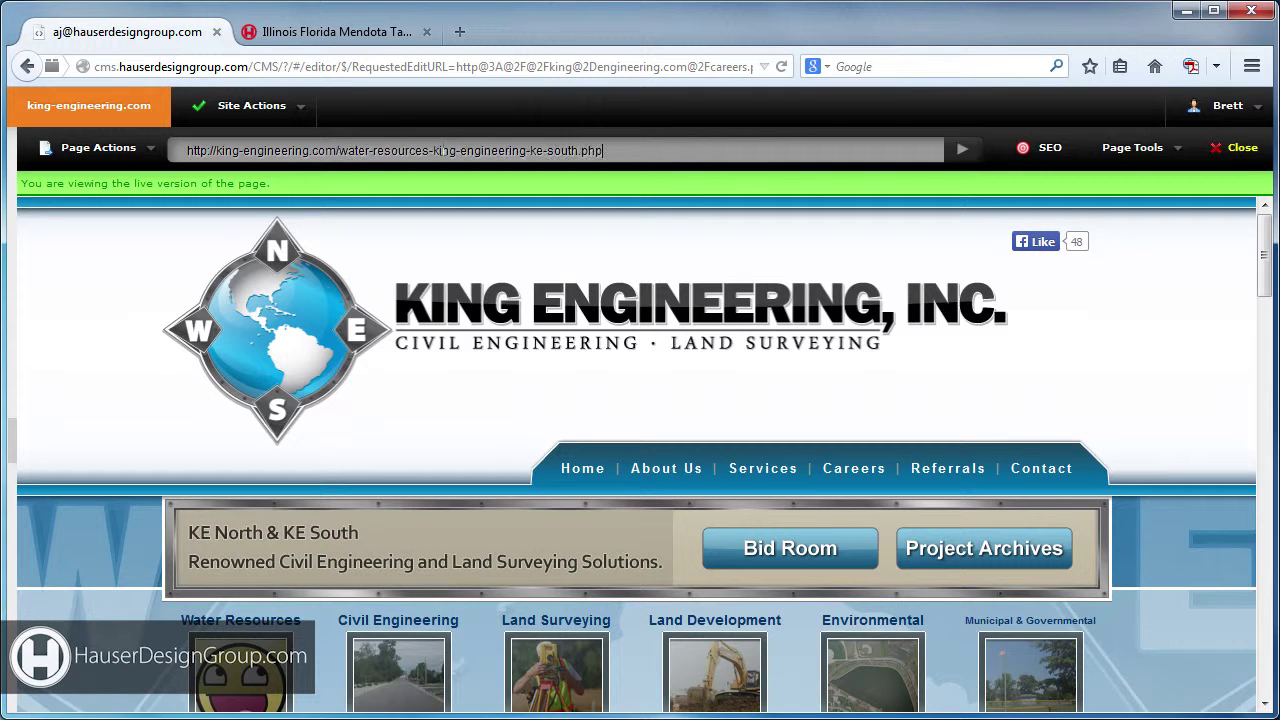
key("Return")
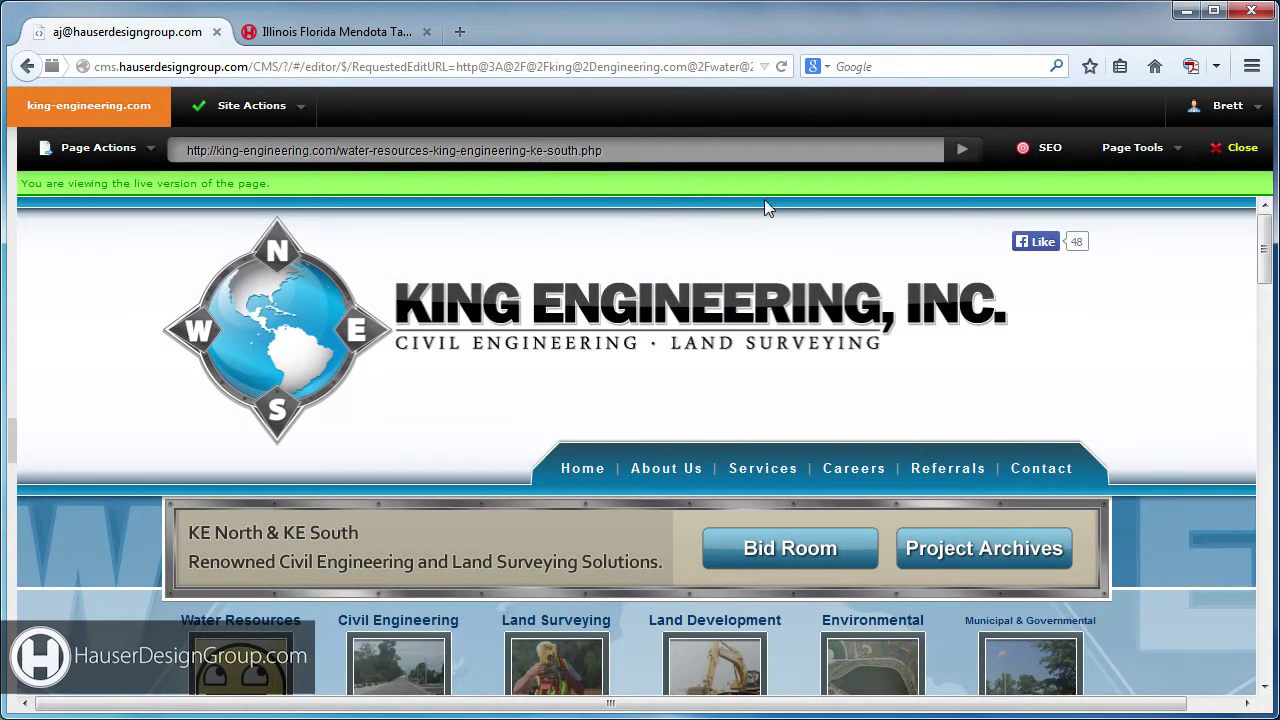
scroll(1090, 284, "down", 10)
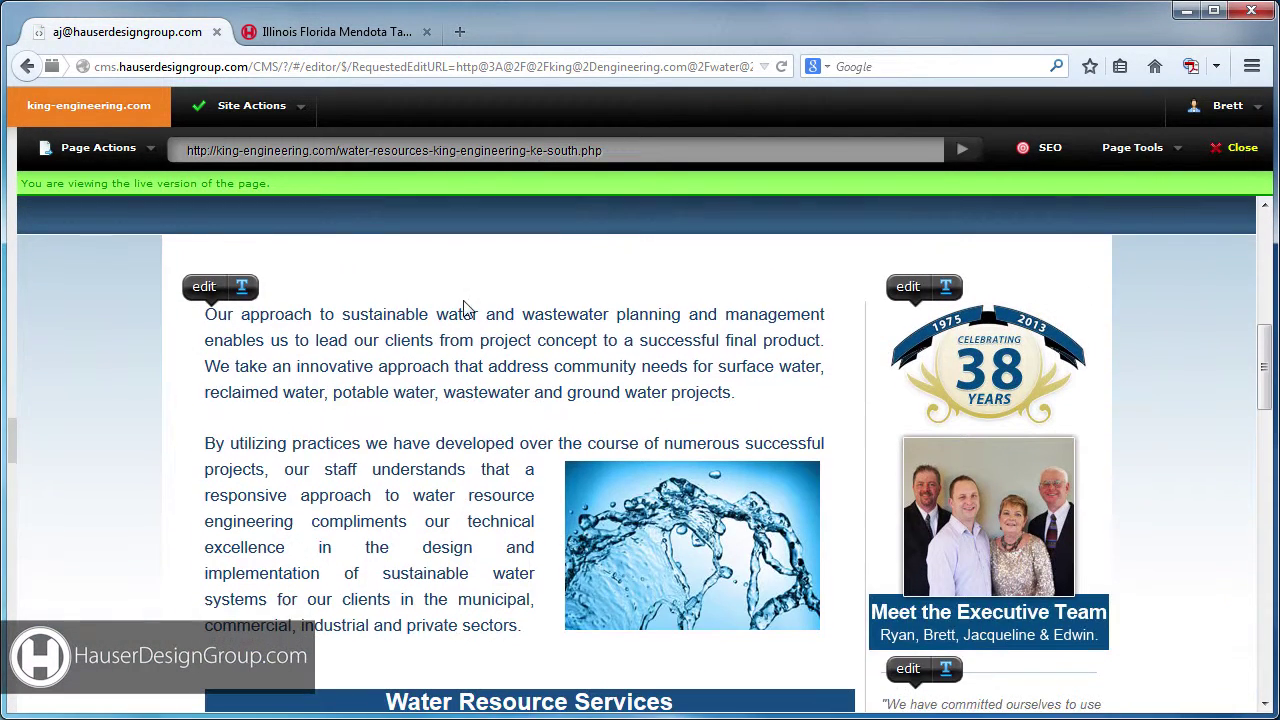
scroll(390, 310, "down", 9)
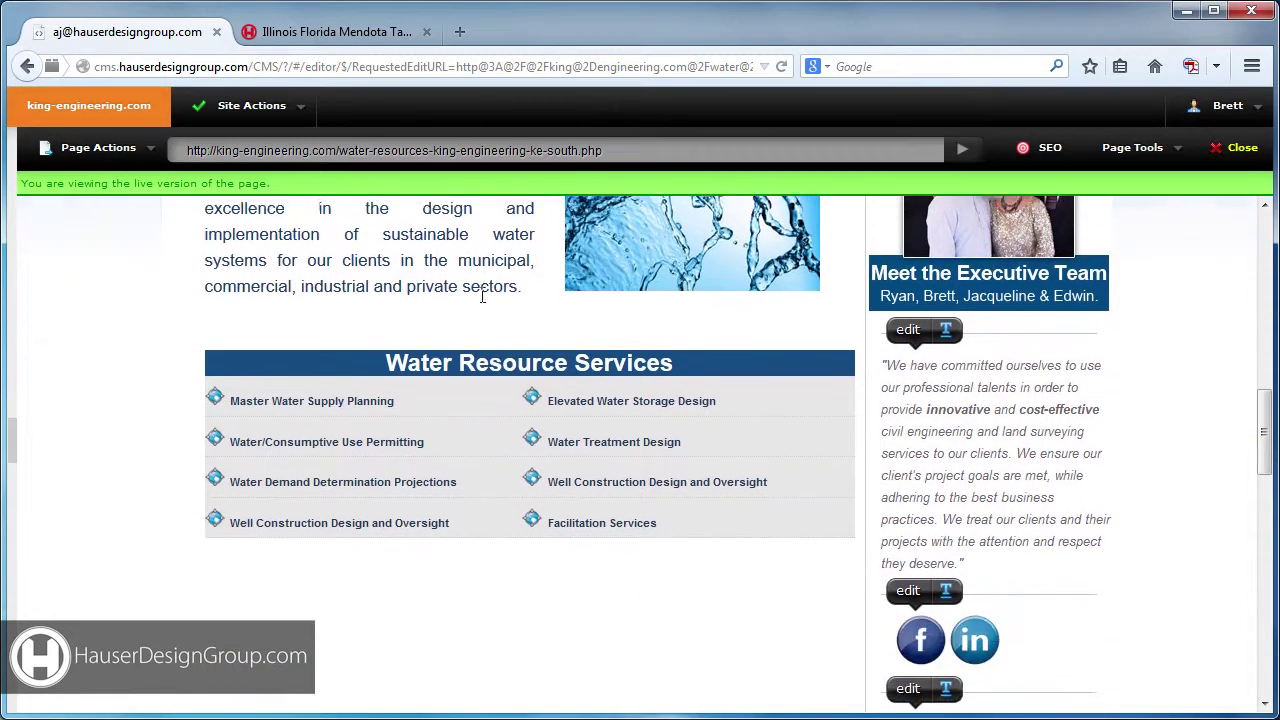
scroll(486, 296, "up", 6)
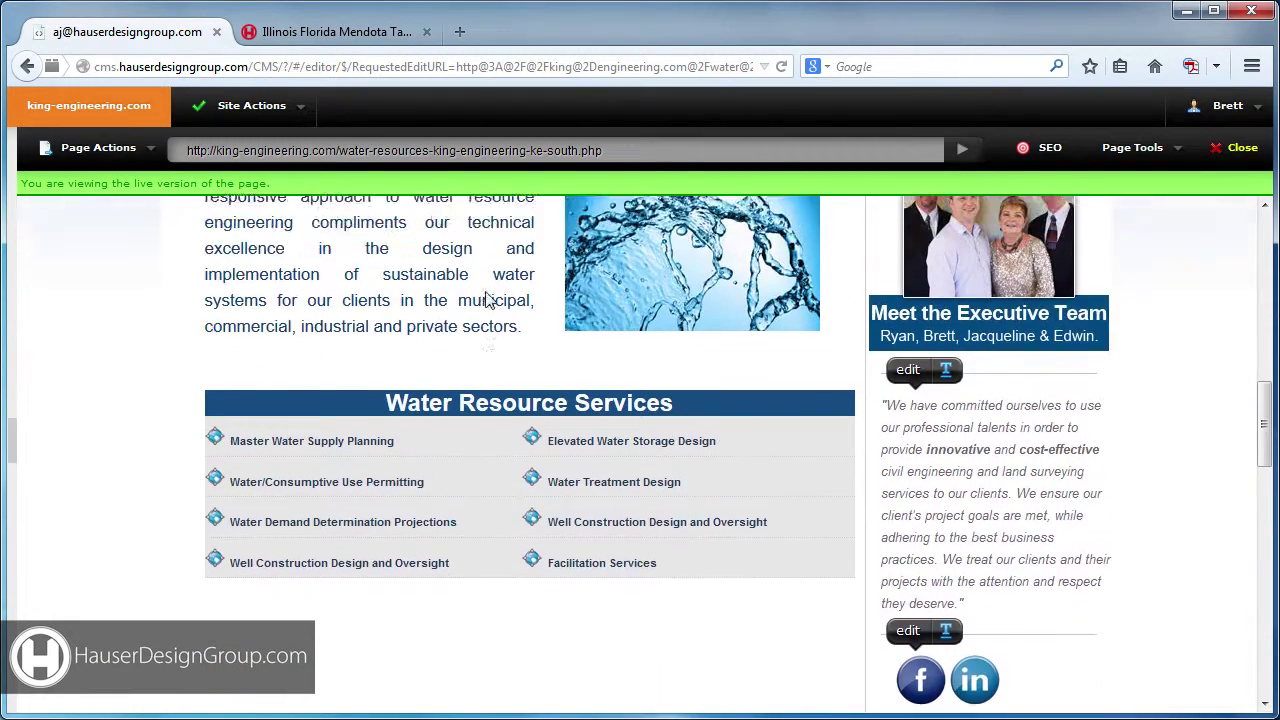
scroll(491, 297, "up", 4)
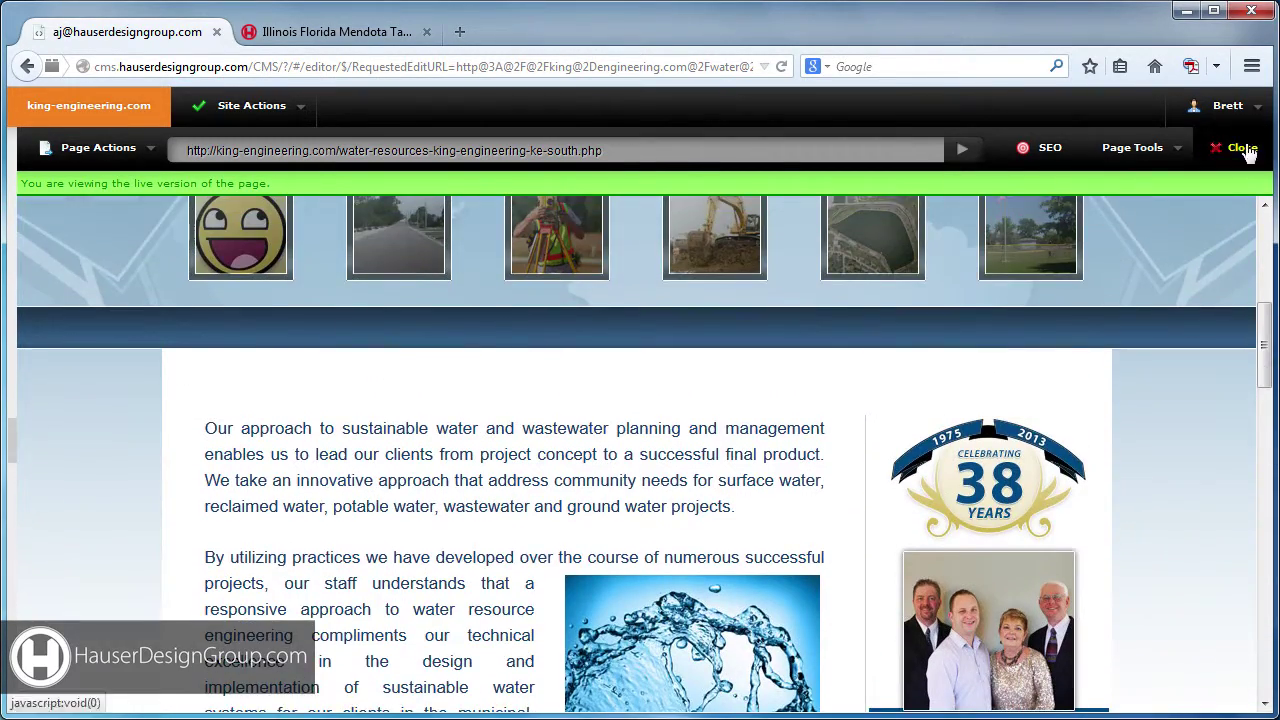
Step: Close the editor, open Site Pages, and scroll down to the water-resources-king-engineering-ke-south.php entry
left_click(1242, 148)
left_click(505, 348)
scroll(100, 289, "down", 3)
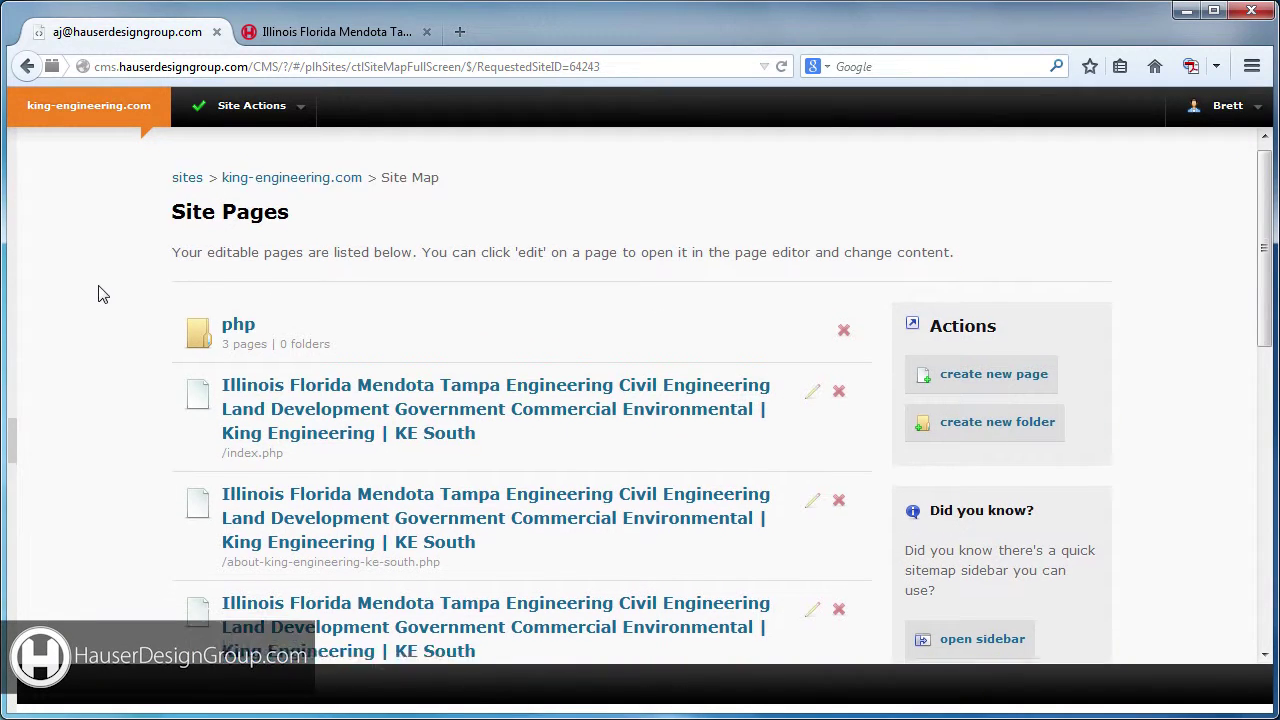
scroll(100, 301, "down", 9)
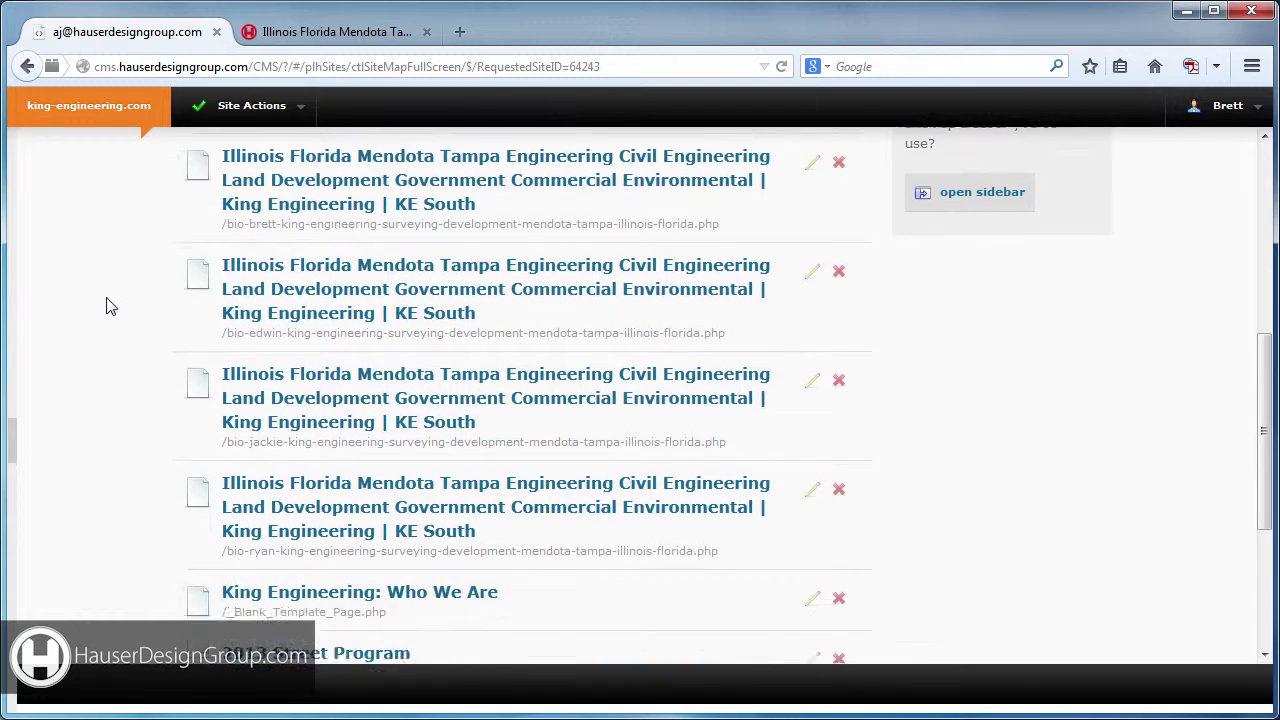
scroll(110, 306, "down", 4)
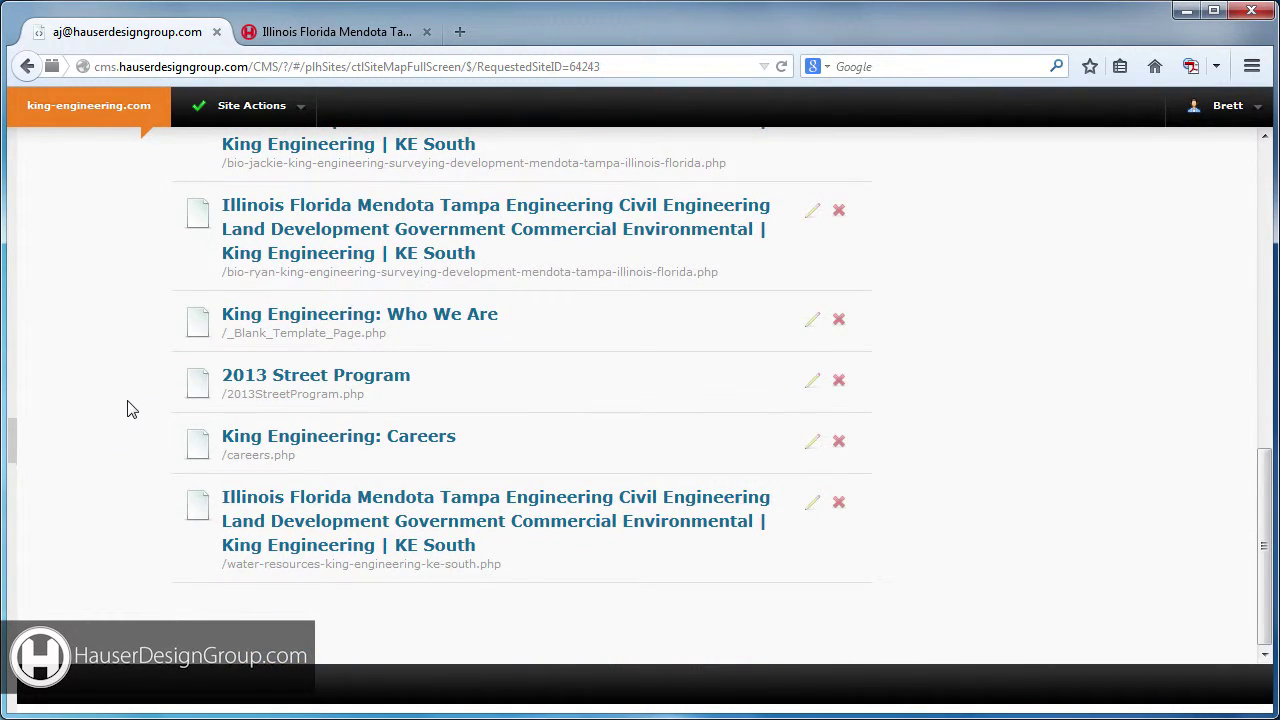
scroll(127, 408, "up", 3)
scroll(127, 408, "down", 3)
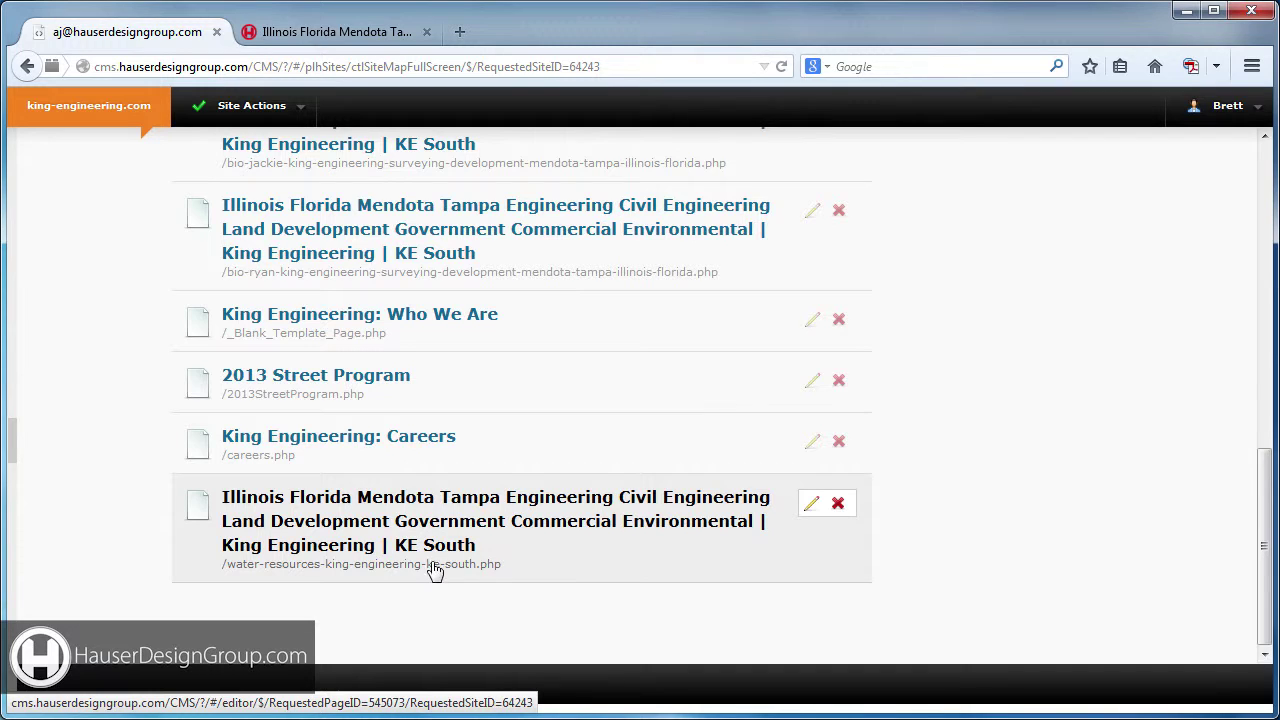
Step: Open the water resources page, review its SEO title, keywords and description, then cancel unchanged
left_click(378, 520)
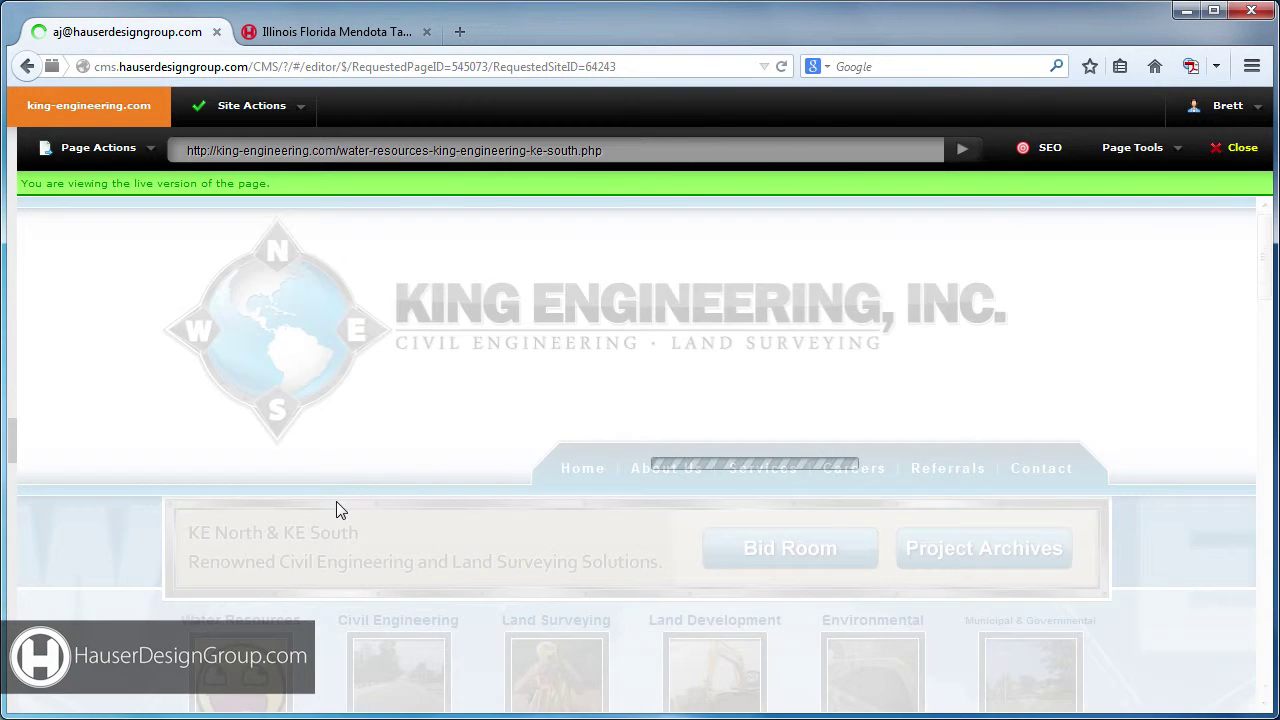
scroll(1013, 220, "down", 3)
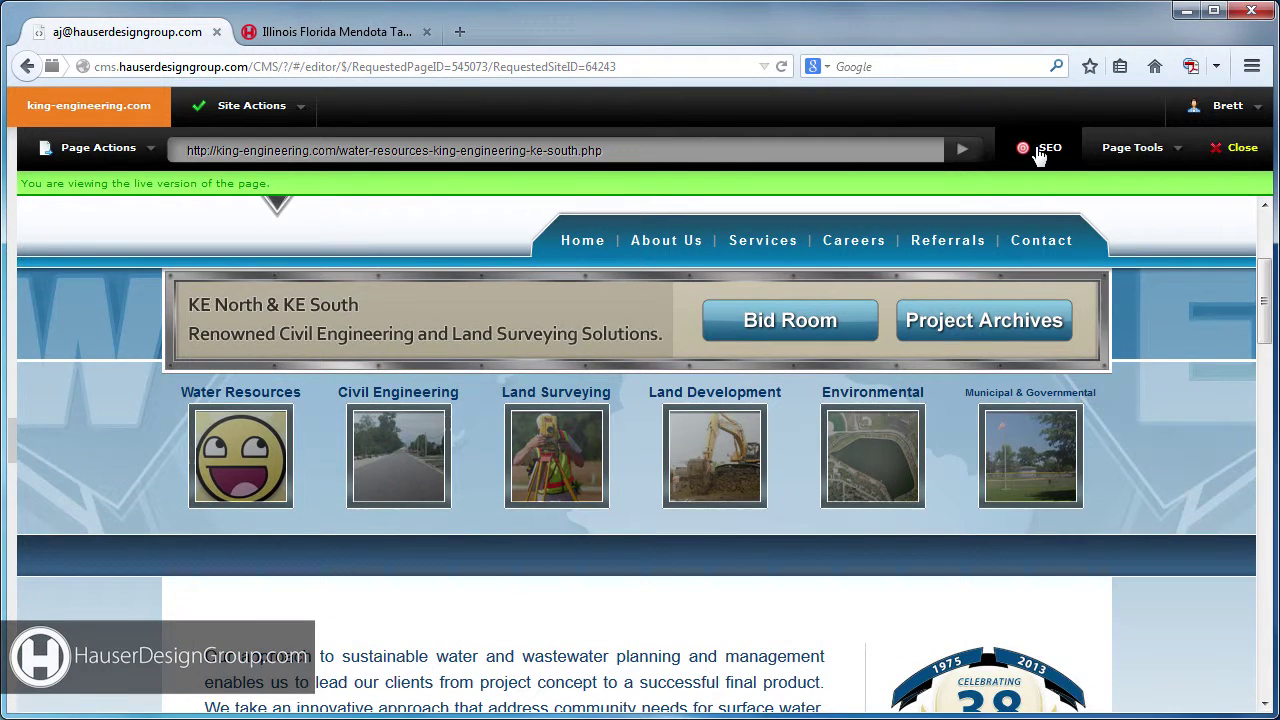
left_click(1049, 155)
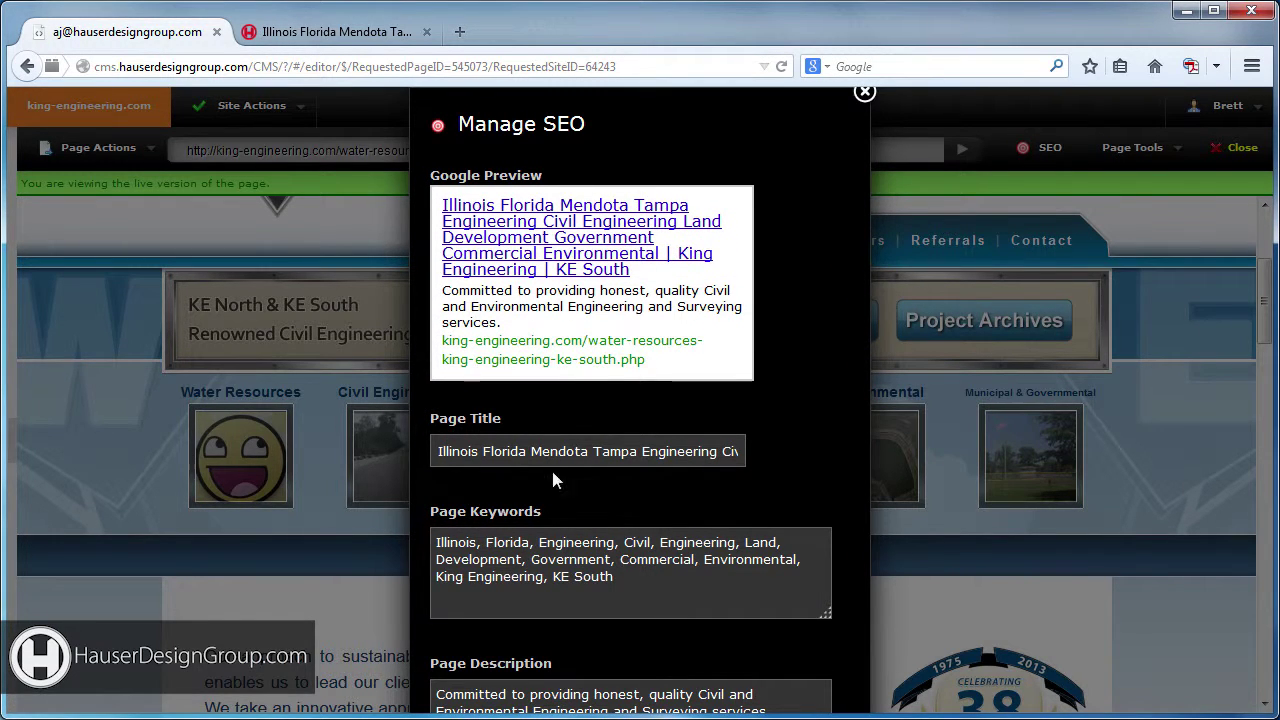
double_click(454, 450)
left_click_drag(454, 450, 852, 441)
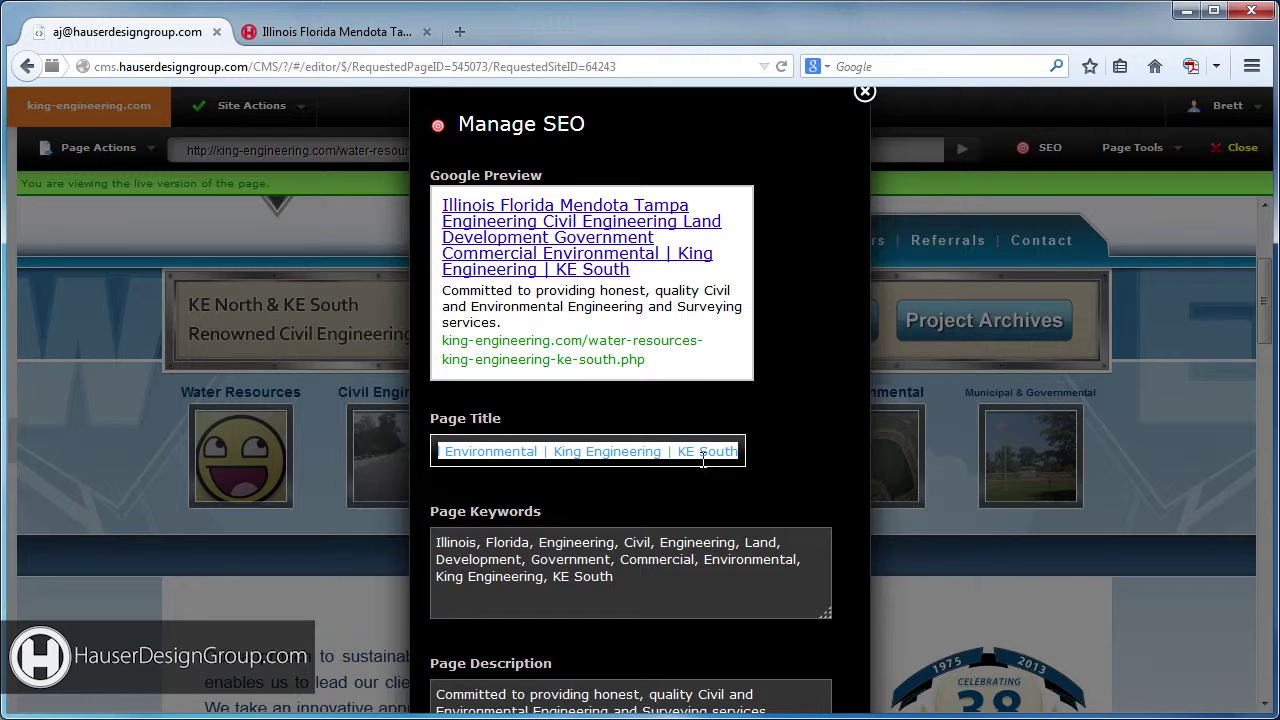
scroll(559, 494, "down", 2)
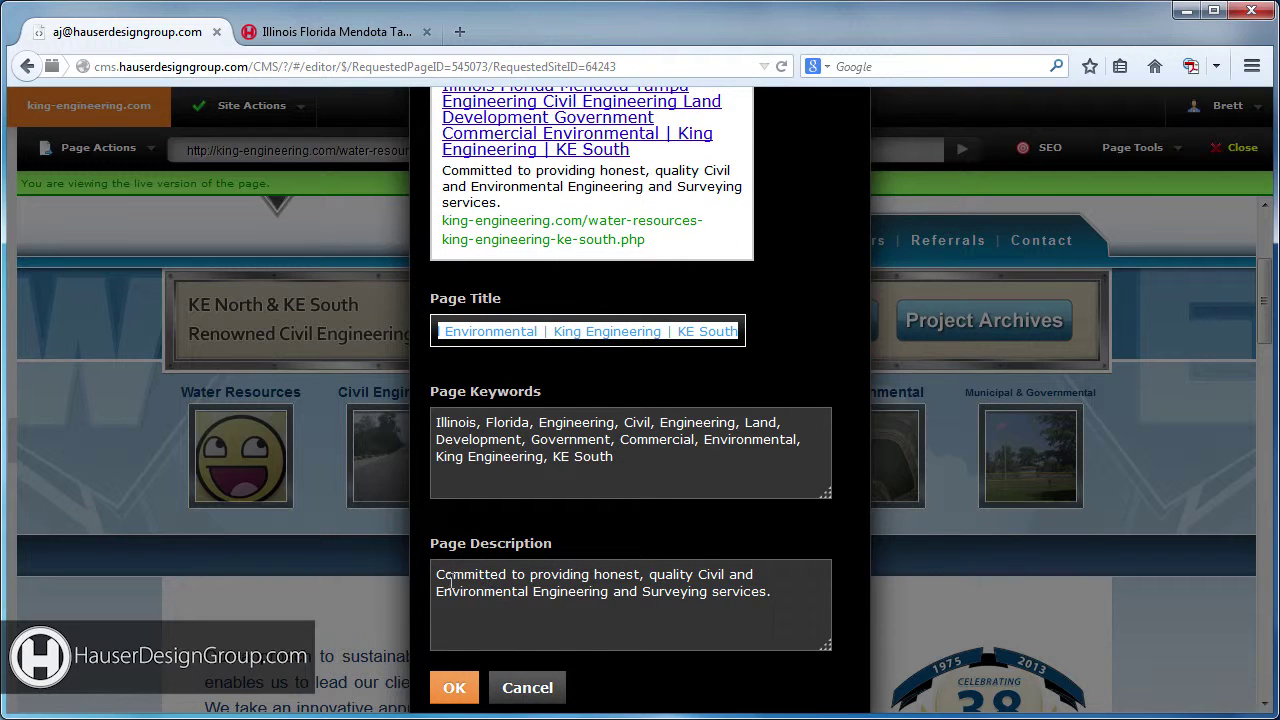
scroll(500, 244, "up", 2)
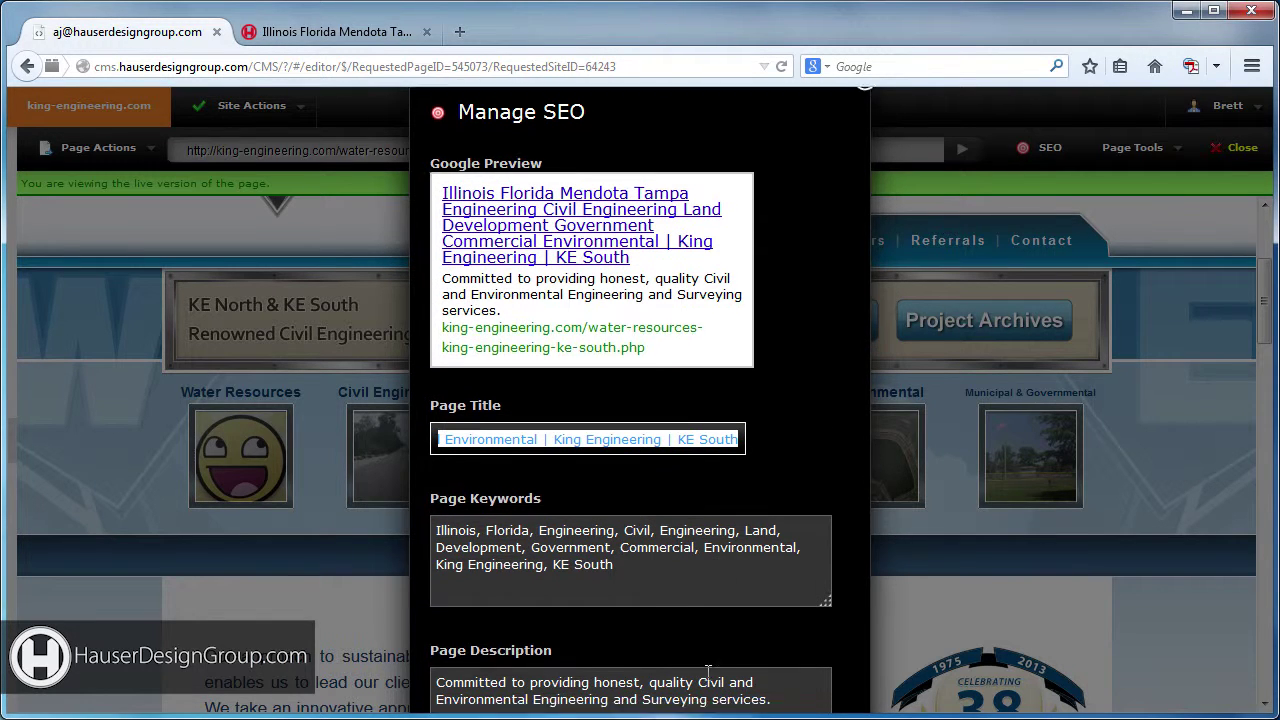
scroll(703, 703, "down", 2)
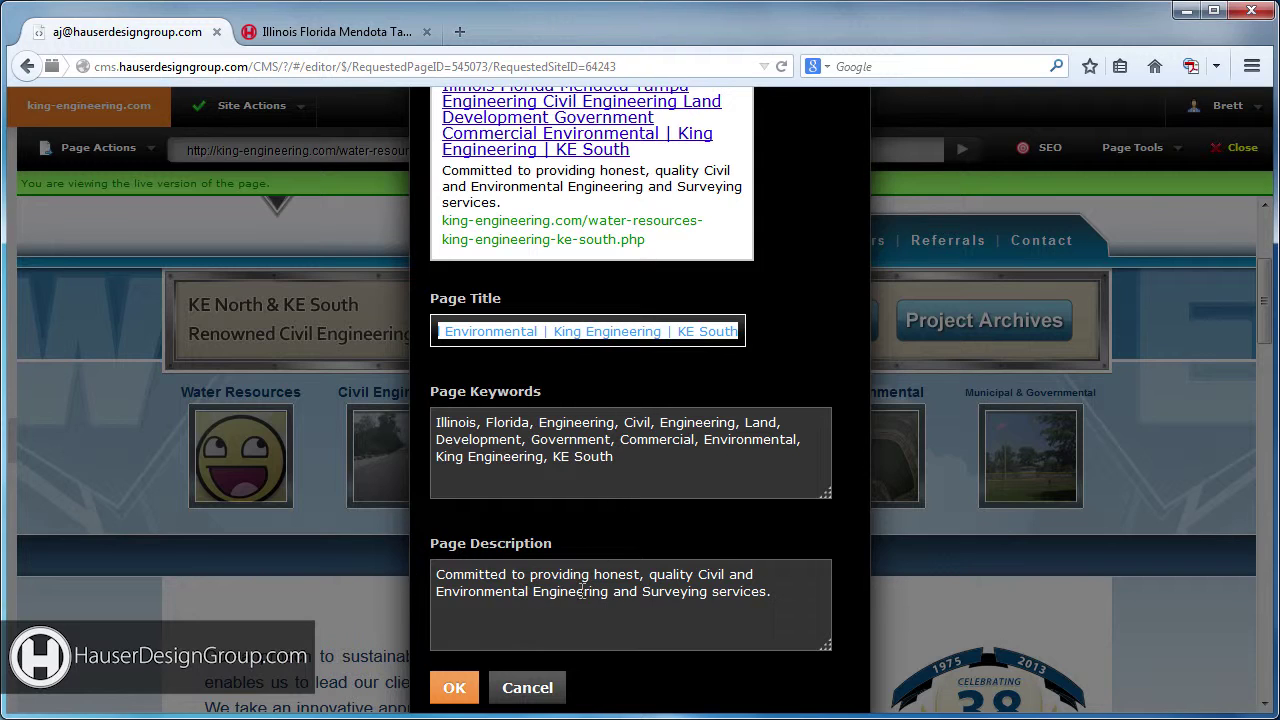
left_click(530, 689)
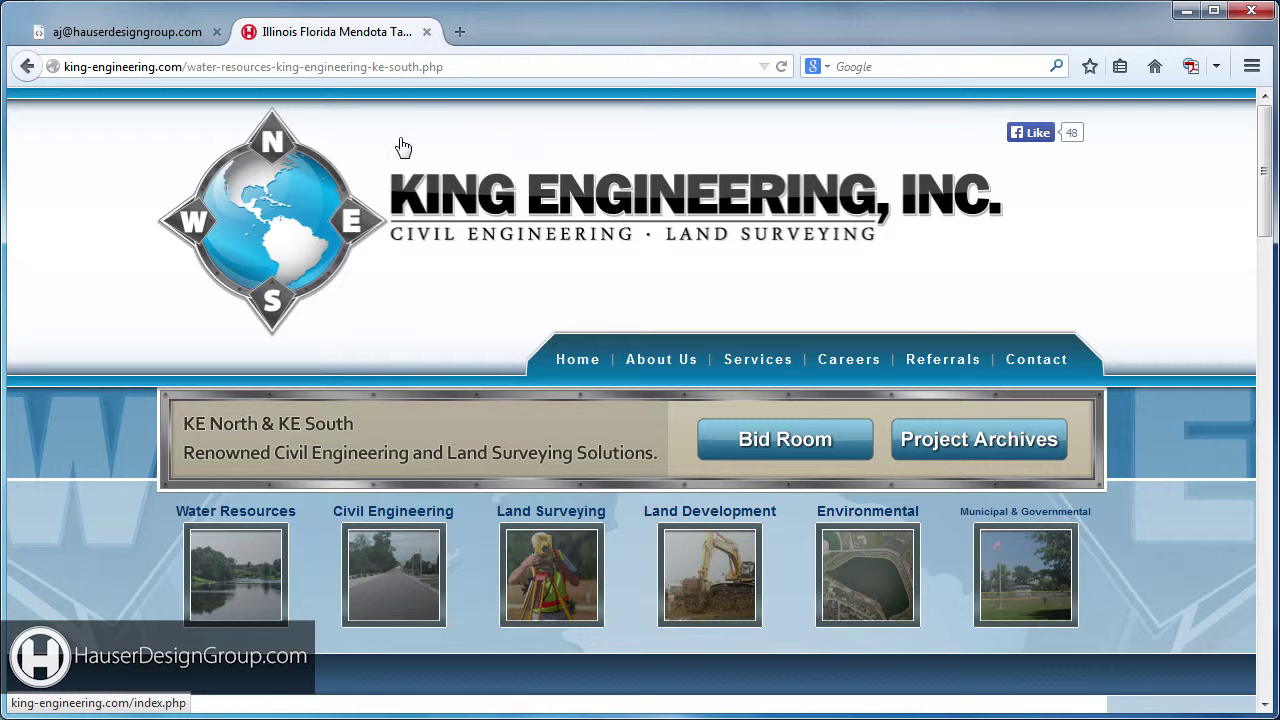
Step: Return to the king-engineering.com Site Actions dashboard tab
left_click(166, 36)
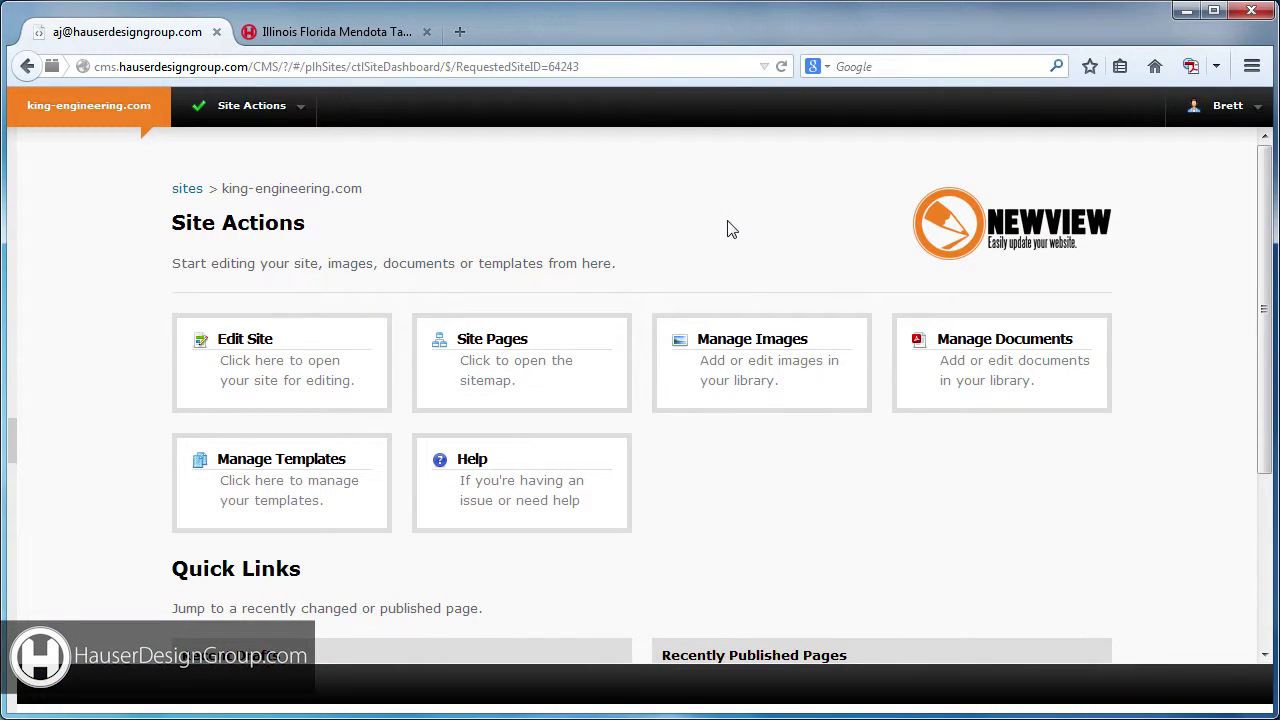
Step: In Manage Templates, clone _Blank_Template_Page.php into a new template
left_click(310, 470)
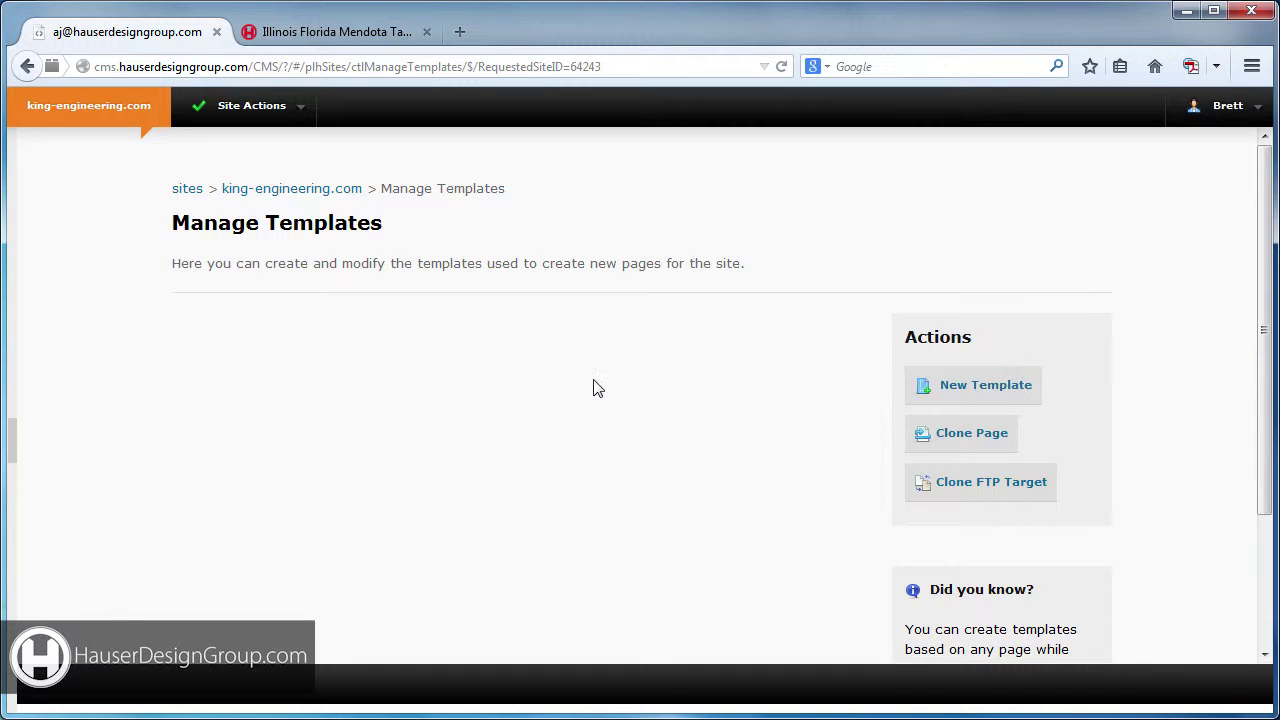
left_click(972, 437)
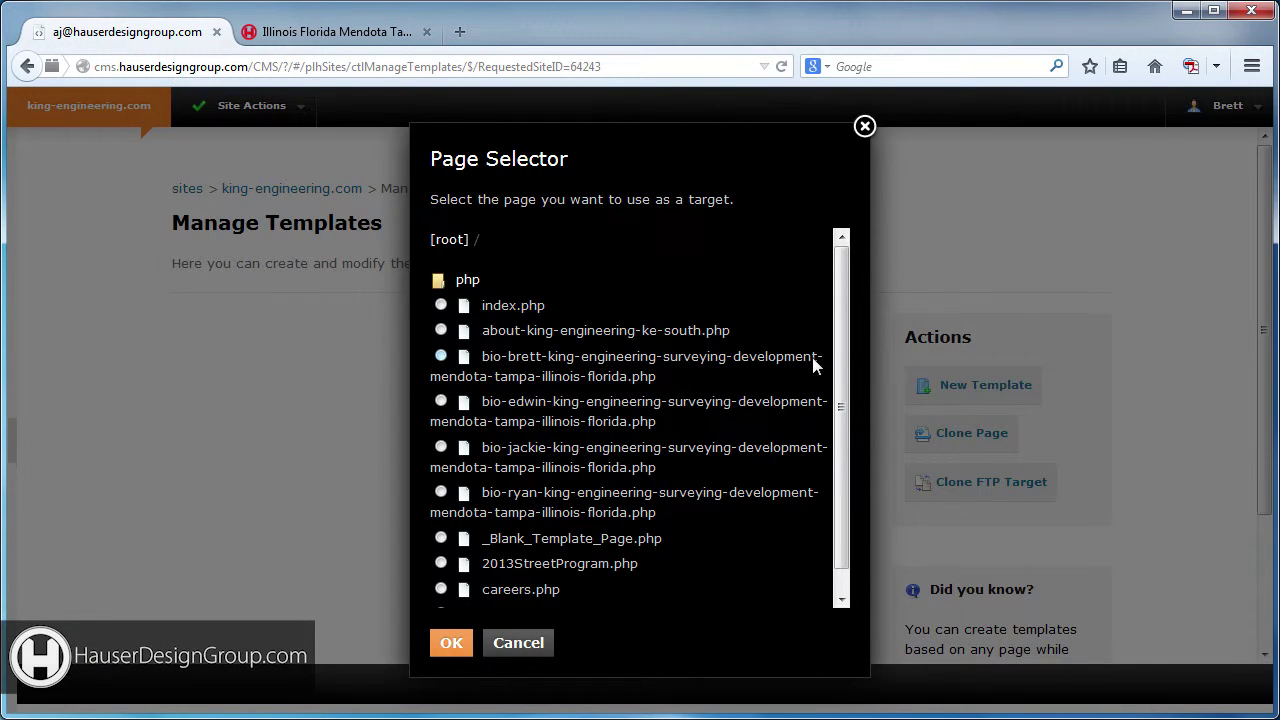
scroll(846, 423, "down", 1)
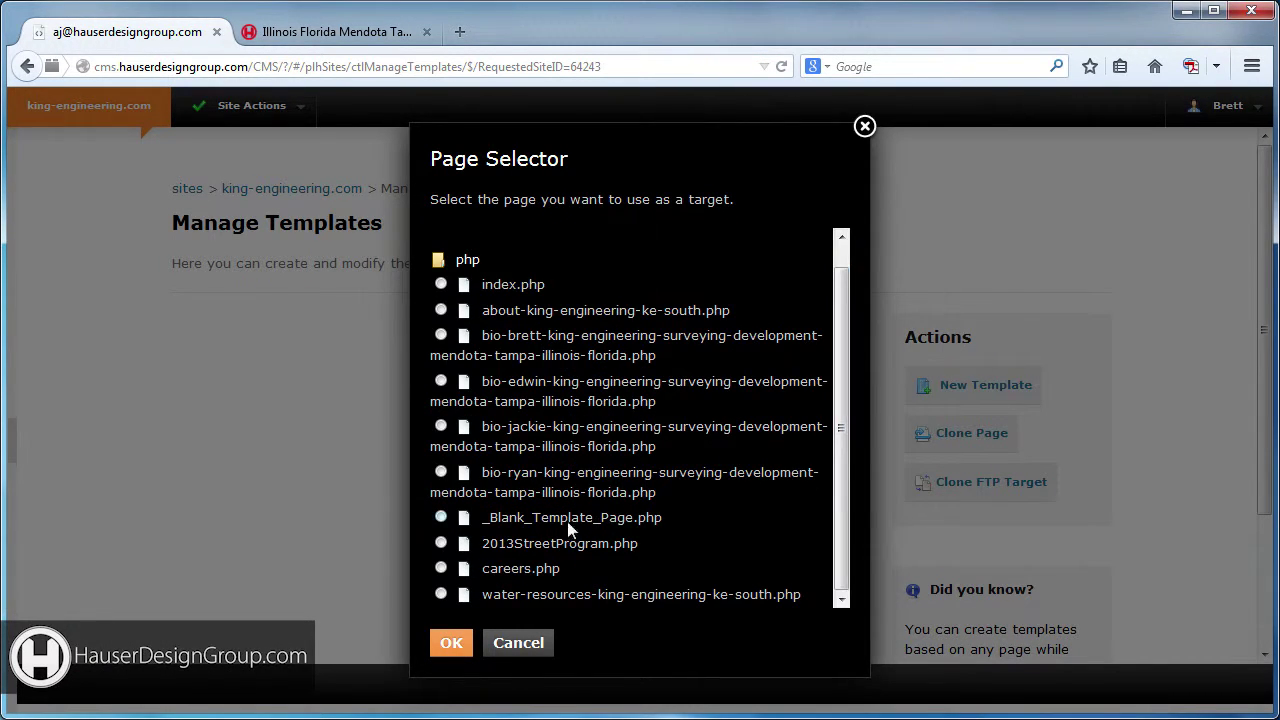
left_click(441, 517)
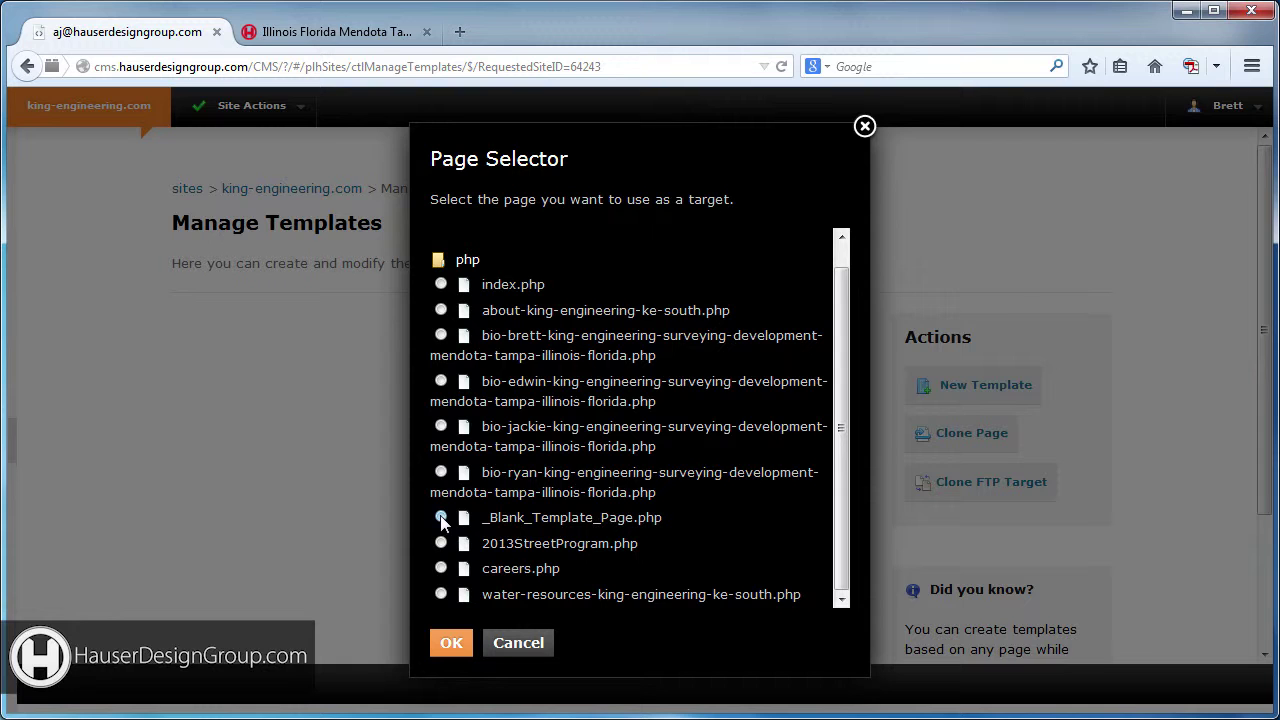
left_click(451, 642)
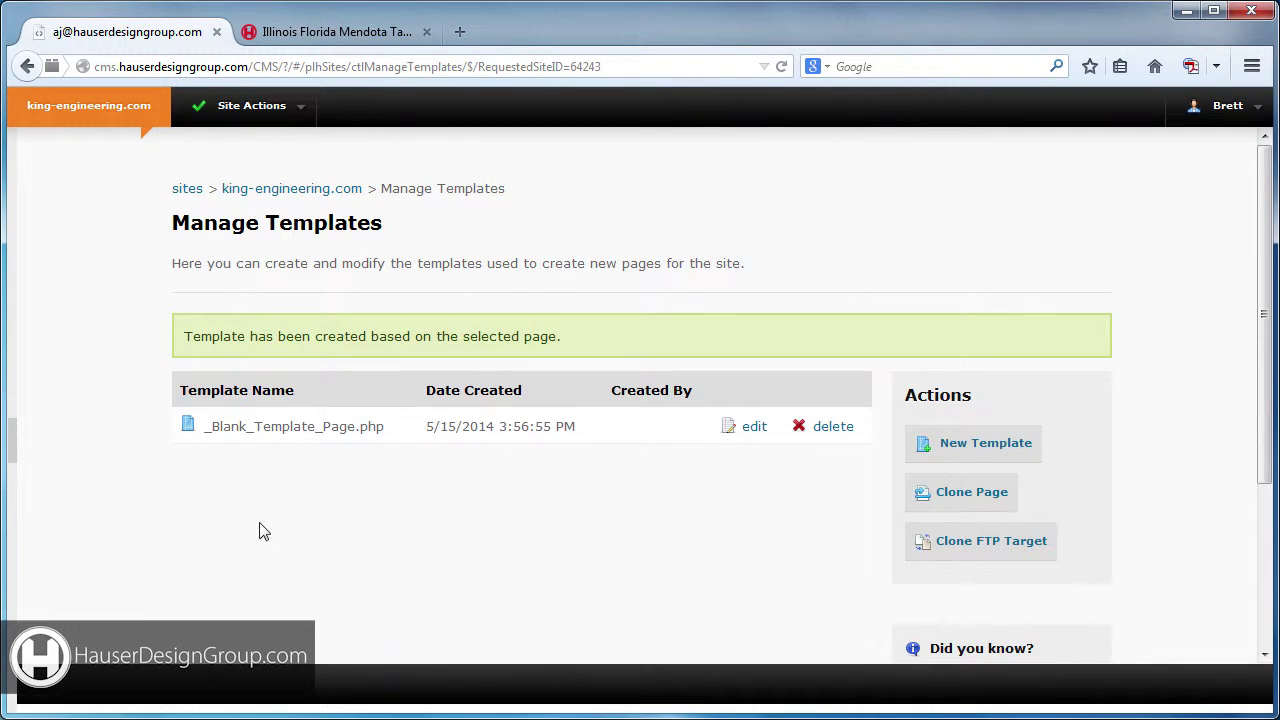
Step: Rename the cloned template from _Blank_Template_Page.php to _Blank_Page.php and save it
left_click(756, 436)
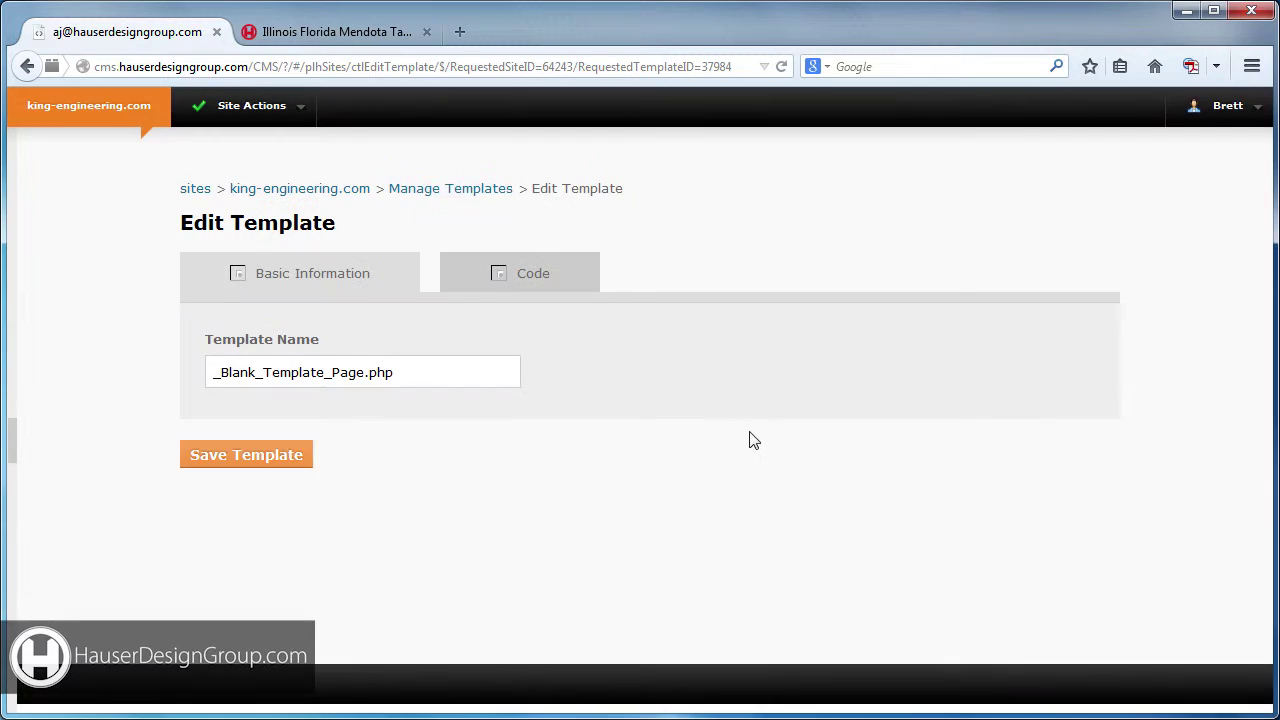
left_click(365, 373)
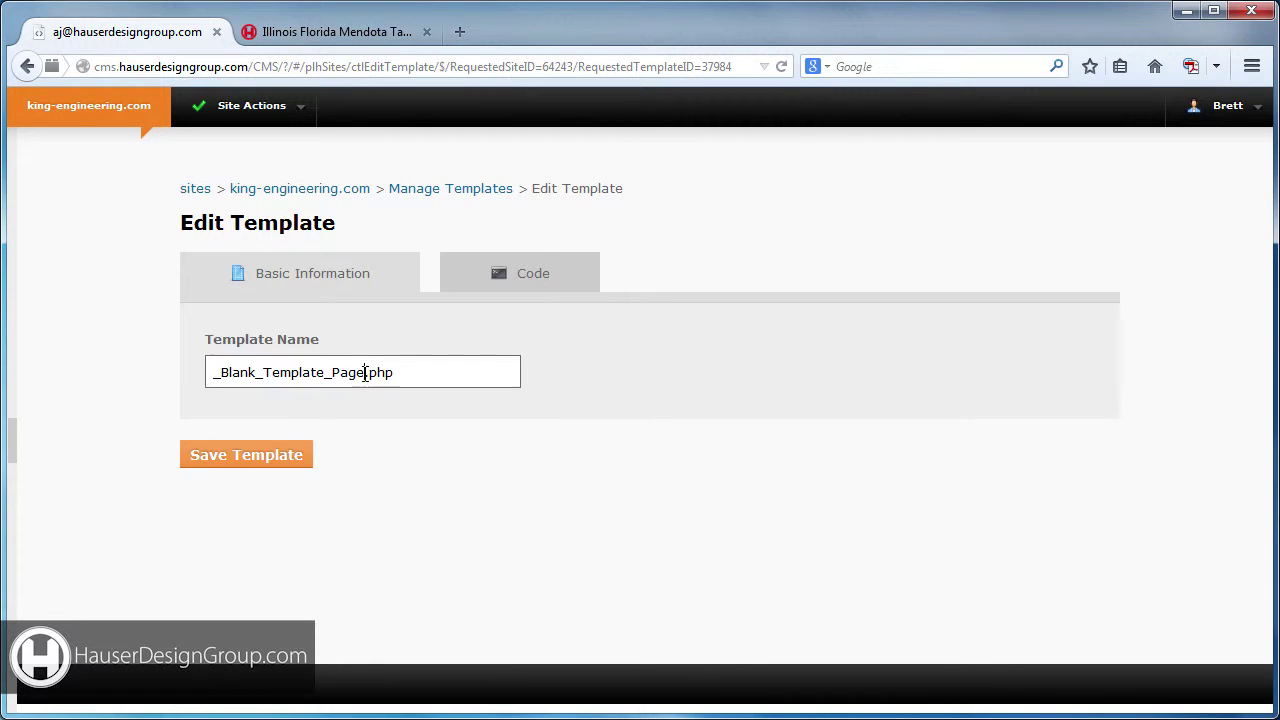
left_click_drag(331, 374, 267, 375)
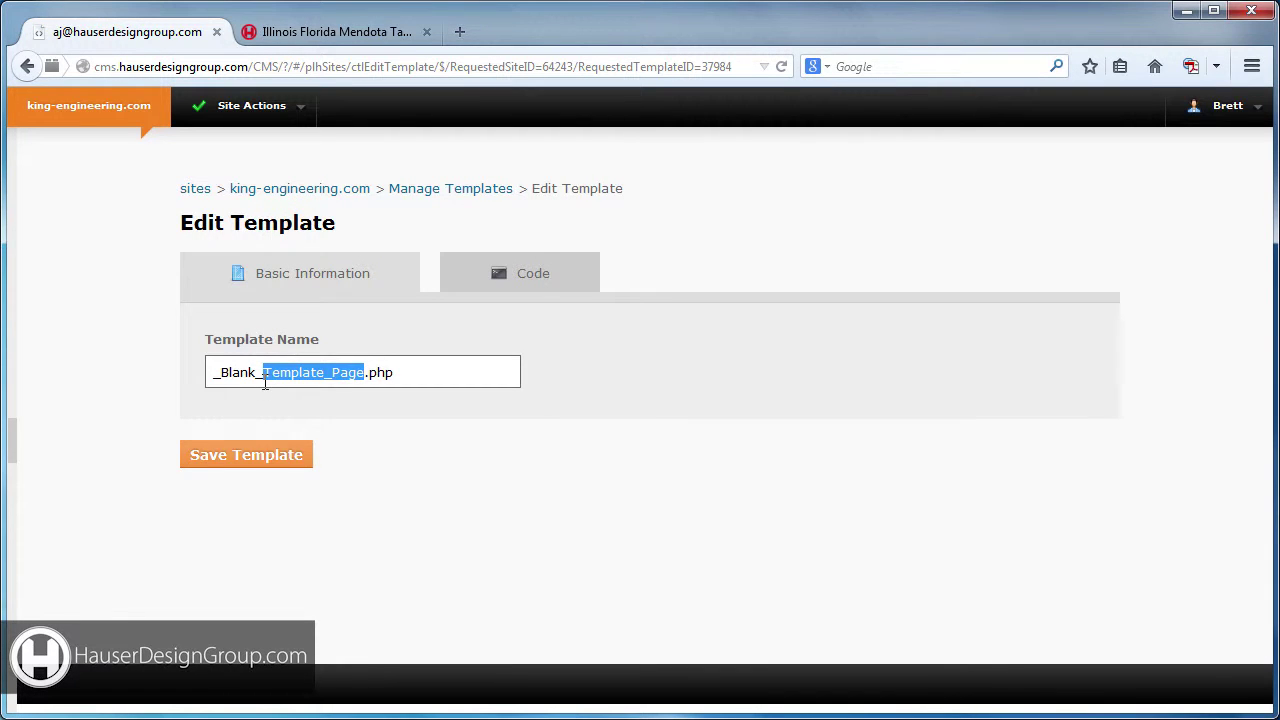
type("P")
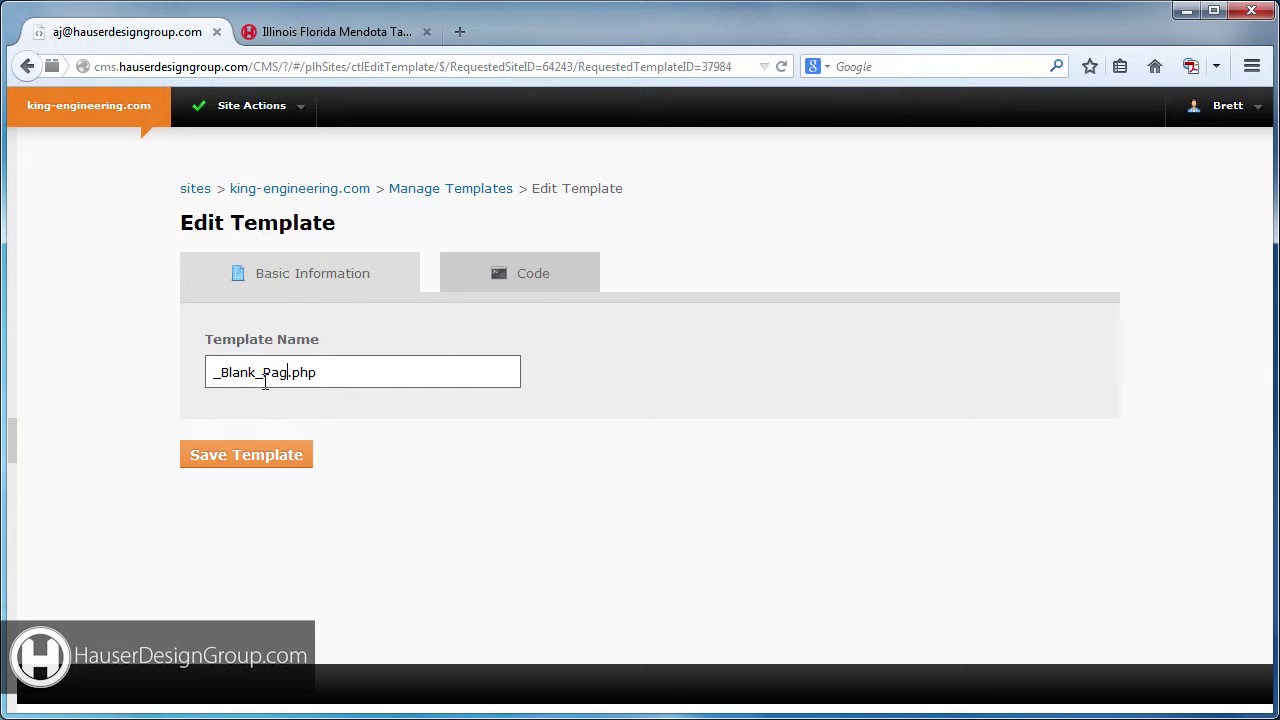
left_click(282, 457)
scroll(740, 417, "down", 3)
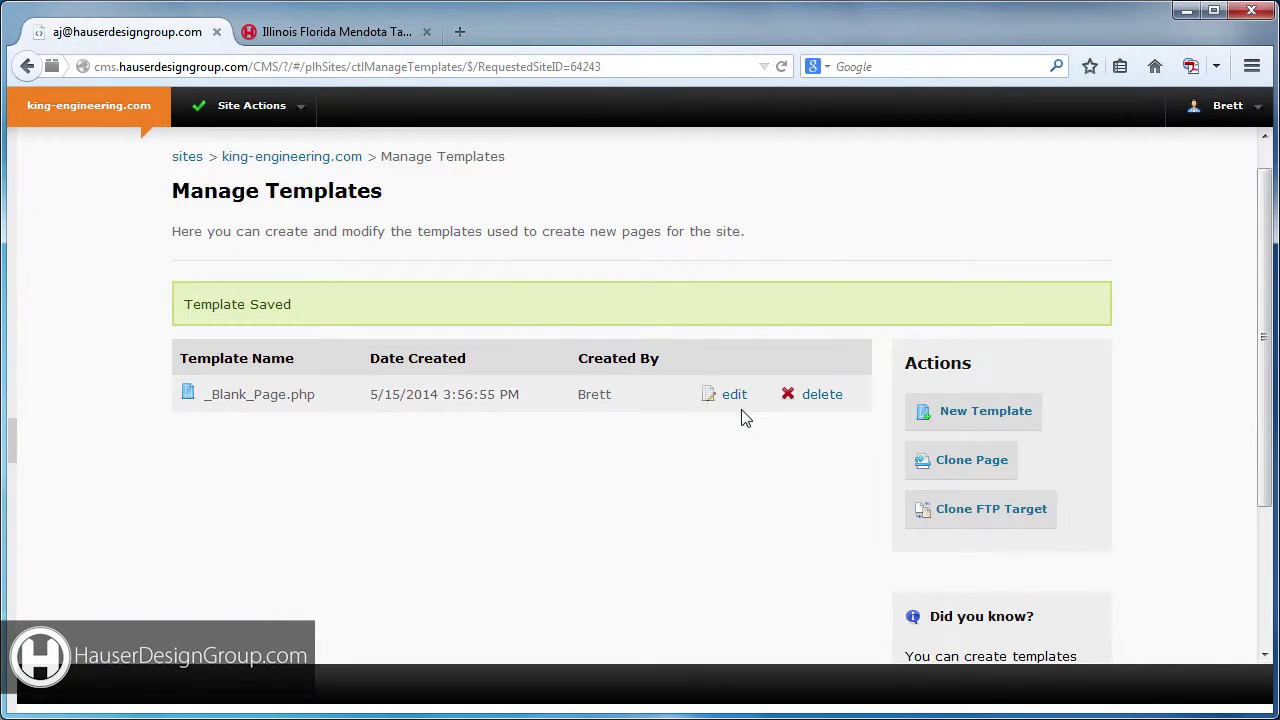
scroll(741, 418, "up", 2)
scroll(745, 418, "up", 1)
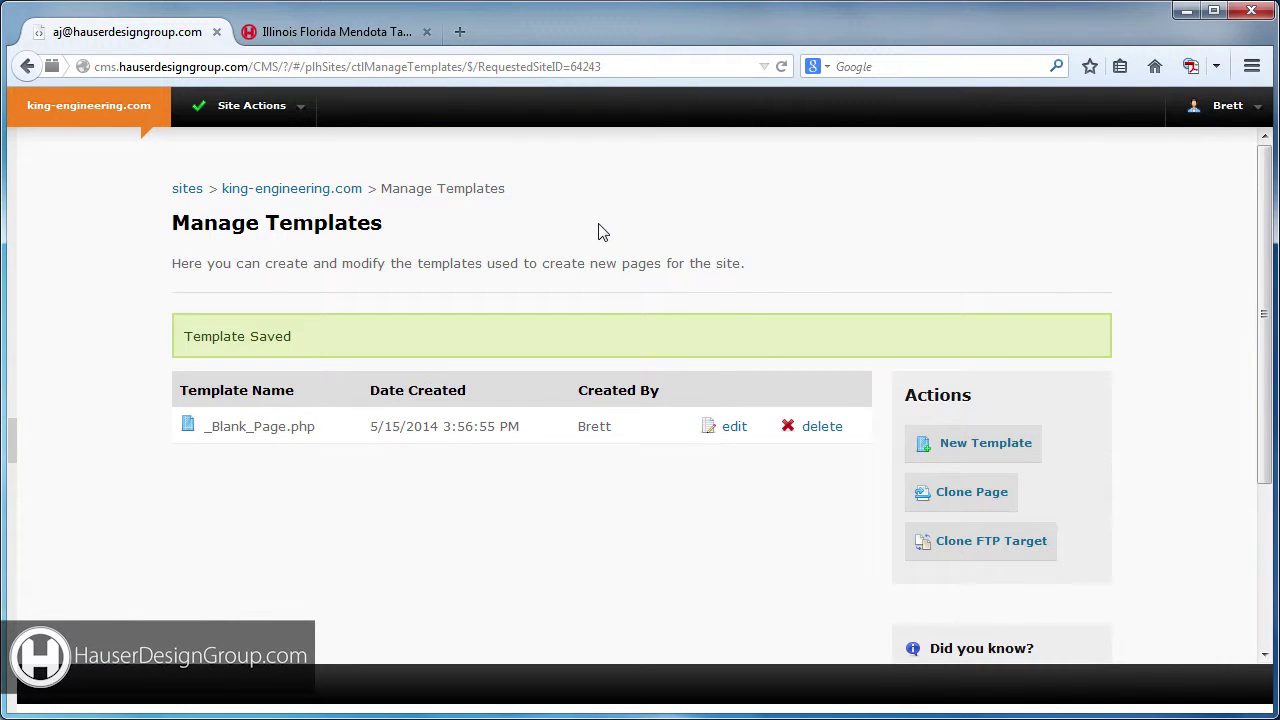
Step: From Site Pages, create aj-test.php using the _Blank_Page.php template, fixing the file name before creating
left_click(298, 196)
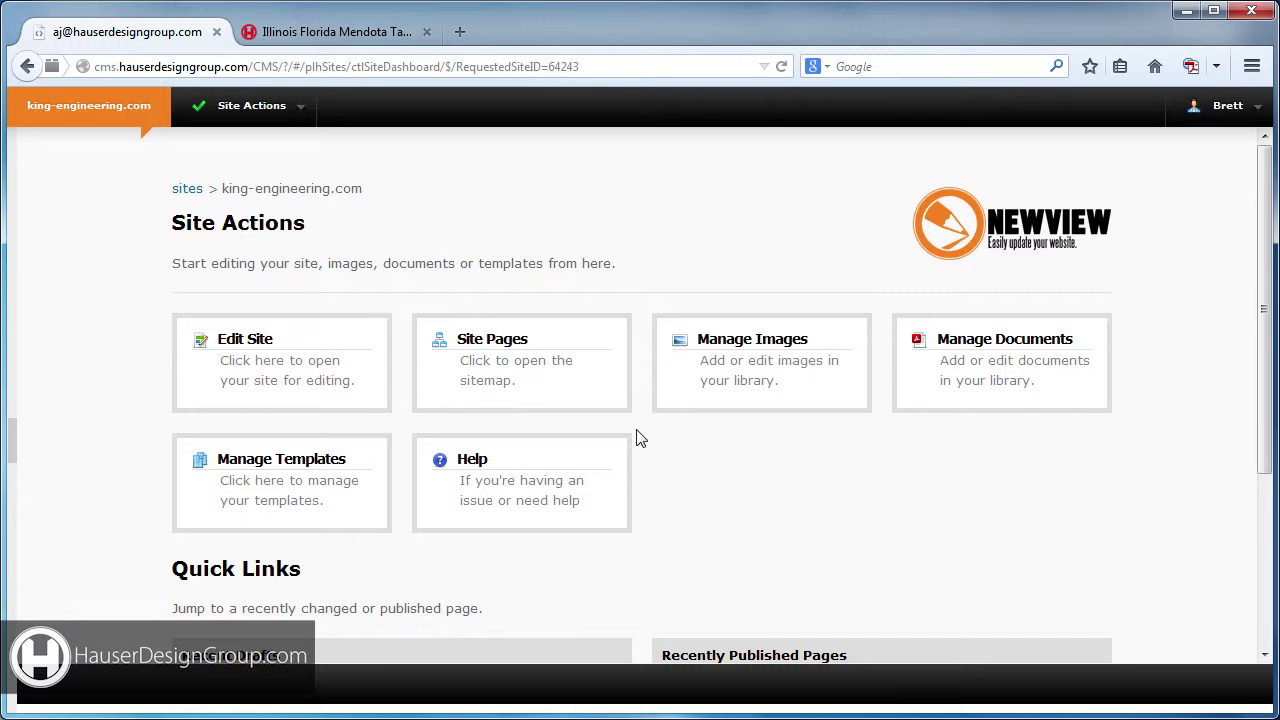
left_click(503, 352)
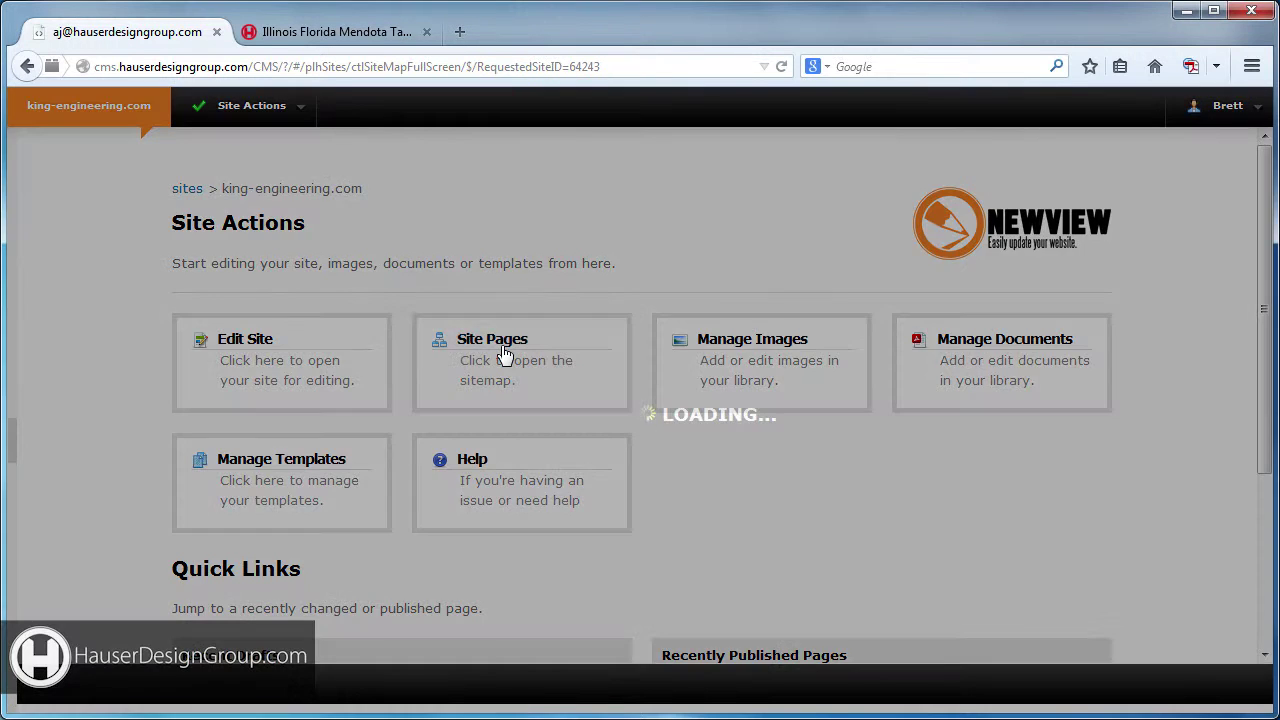
scroll(660, 296, "down", 1)
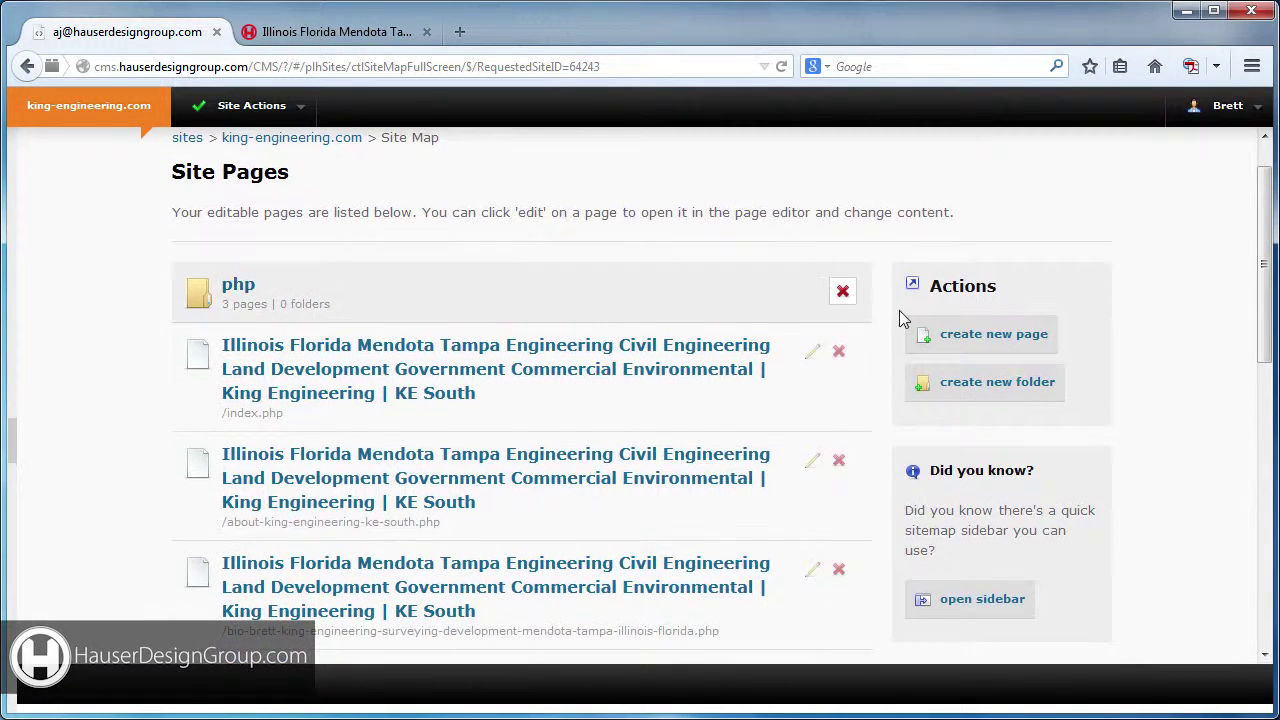
left_click(1001, 338)
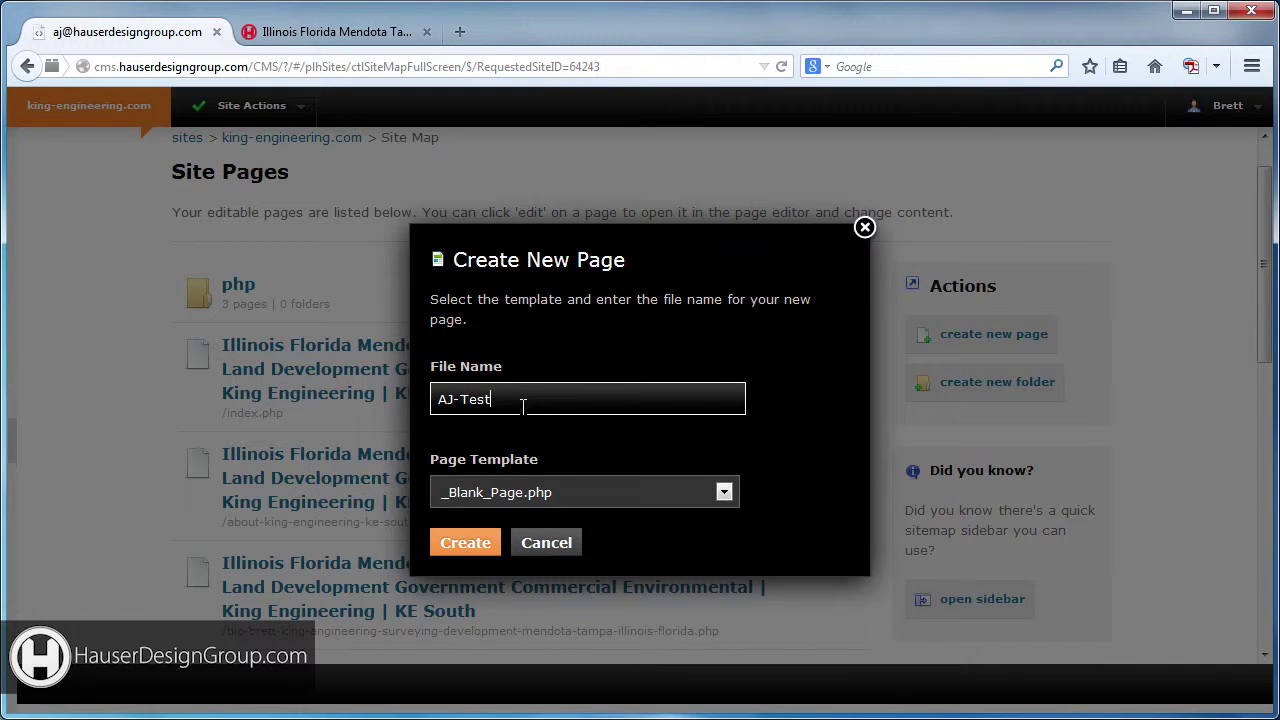
left_click(473, 545)
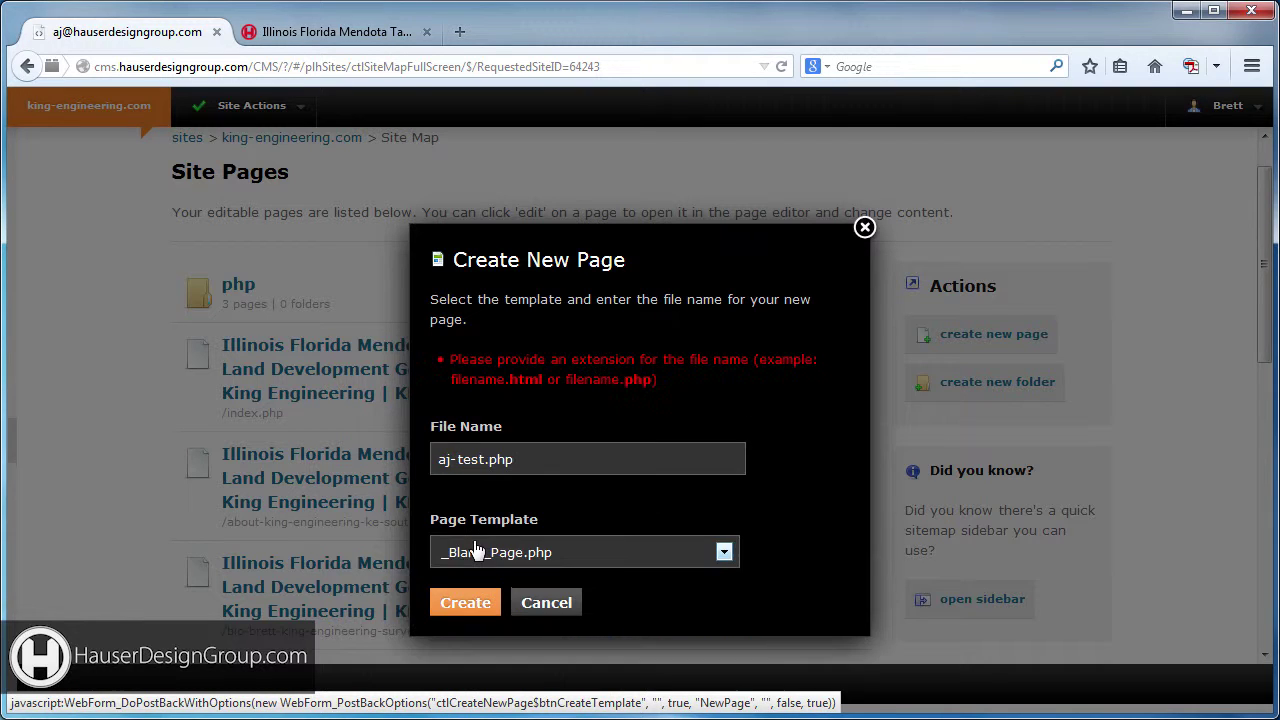
left_click(553, 461)
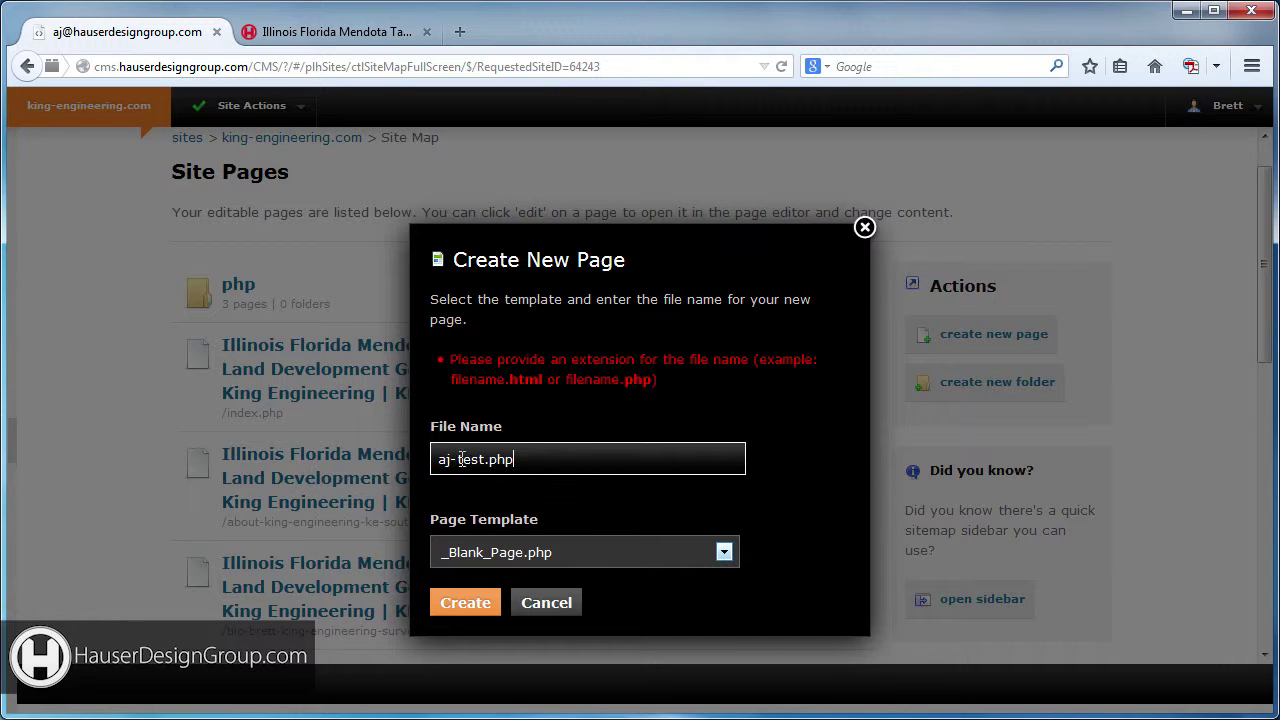
left_click(466, 600)
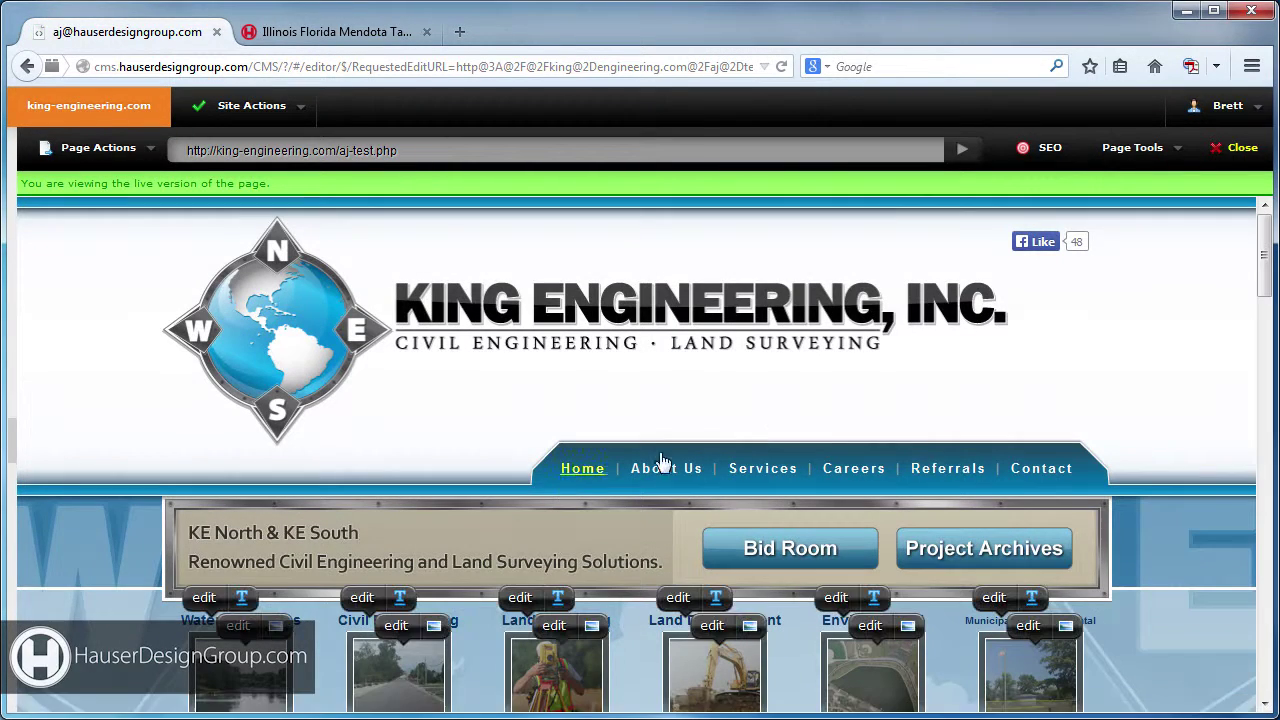
Step: Change the page heading from 'Who We Are' to 'AJ TEST'
scroll(697, 435, "down", 5)
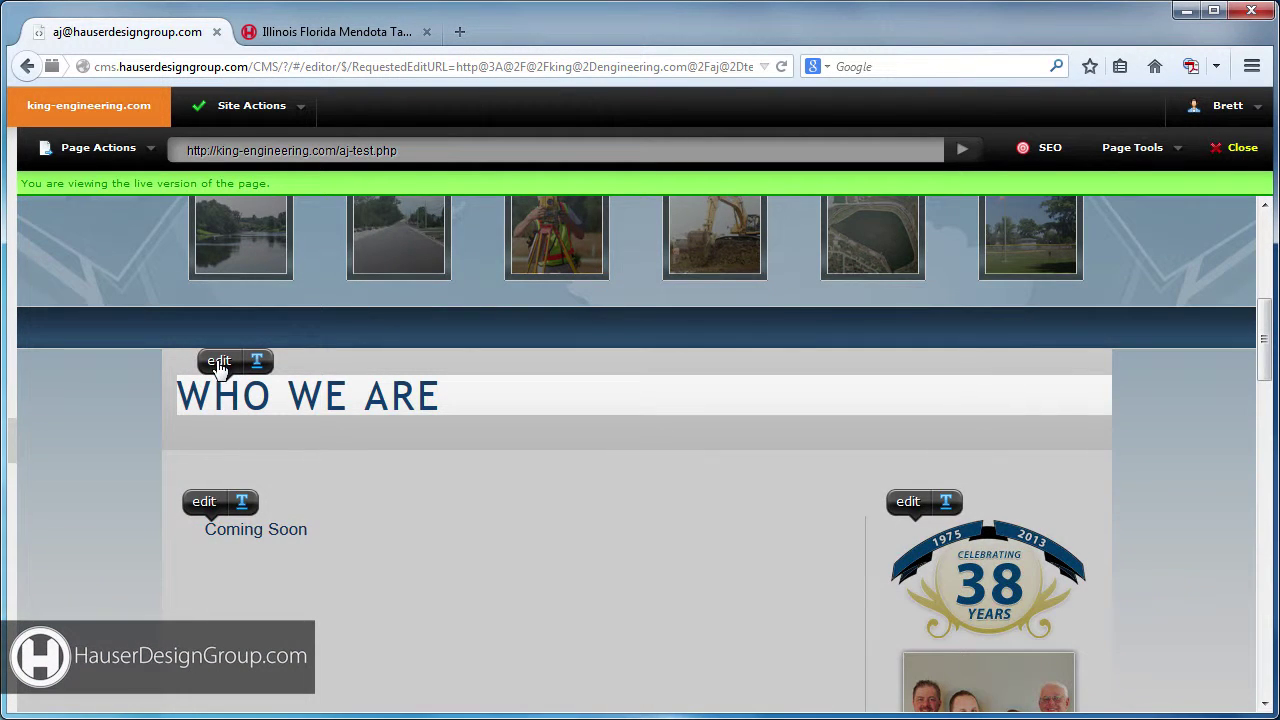
left_click(219, 362)
left_click_drag(140, 296, 62, 294)
type("AJ test")
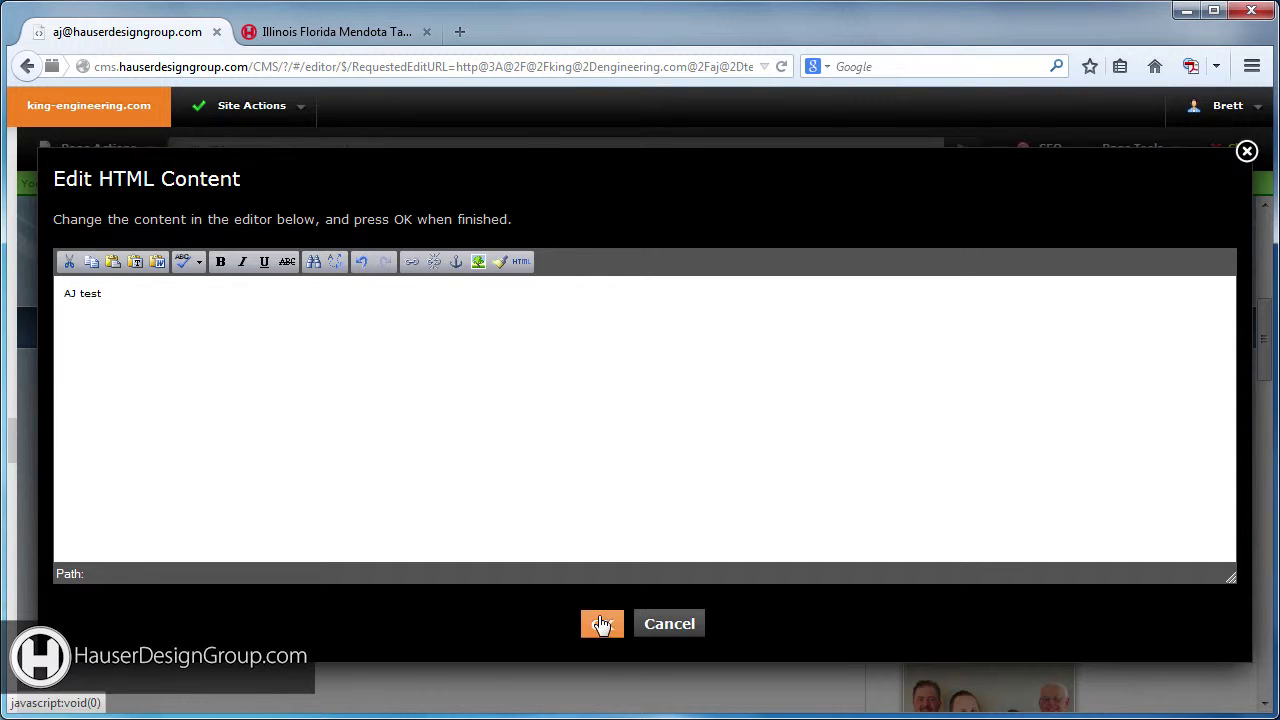
left_click(602, 623)
Step: Replace the Coming Soon body text with 'Aj test'
left_click(198, 396)
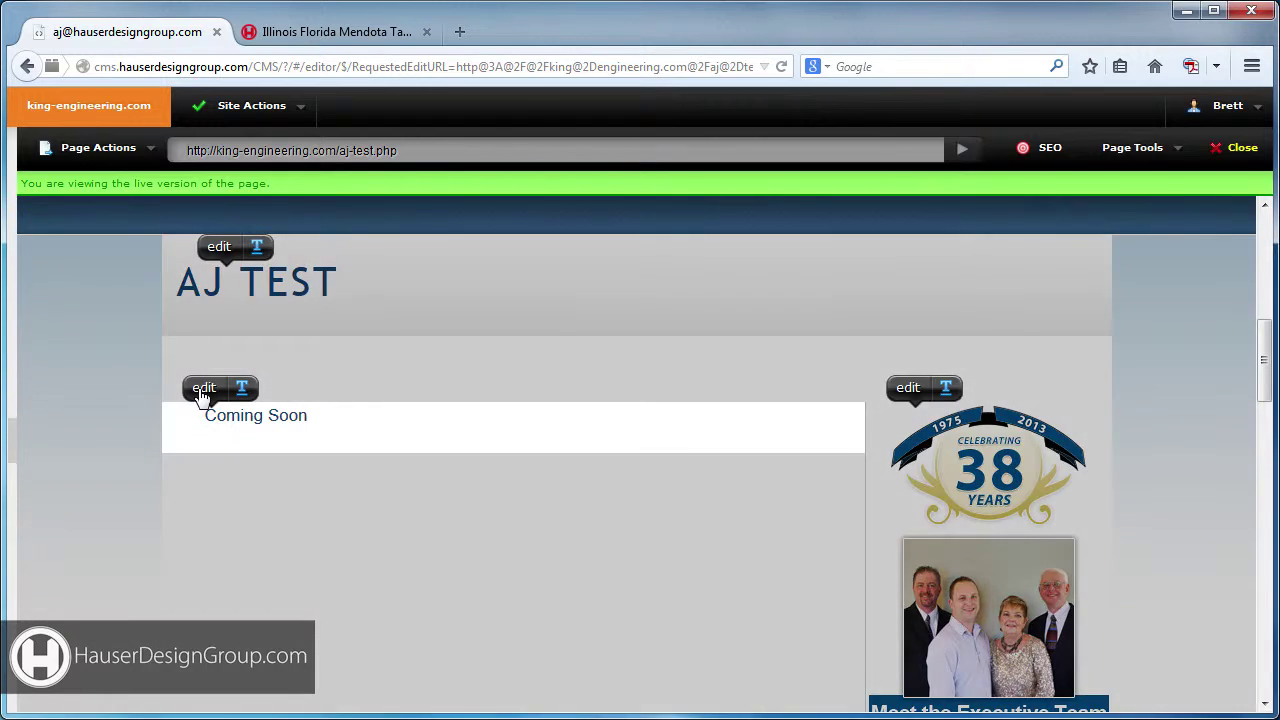
key("ctrl+a")
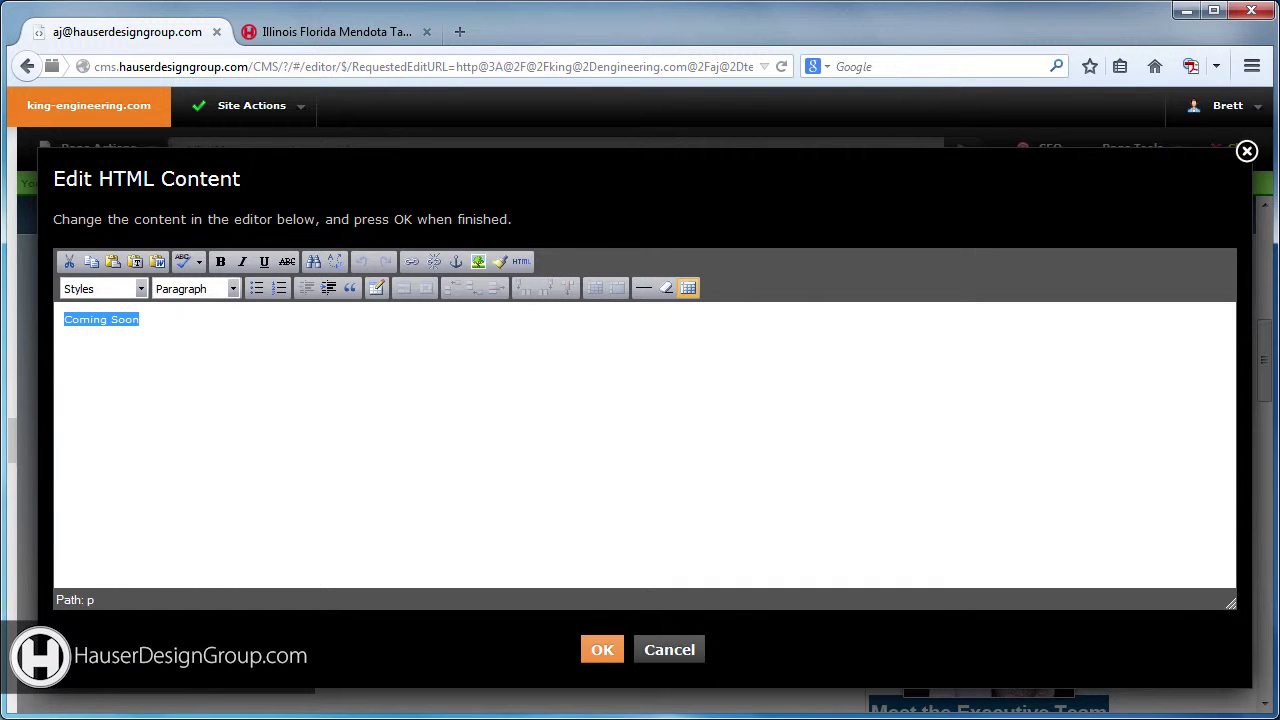
type("Aj test")
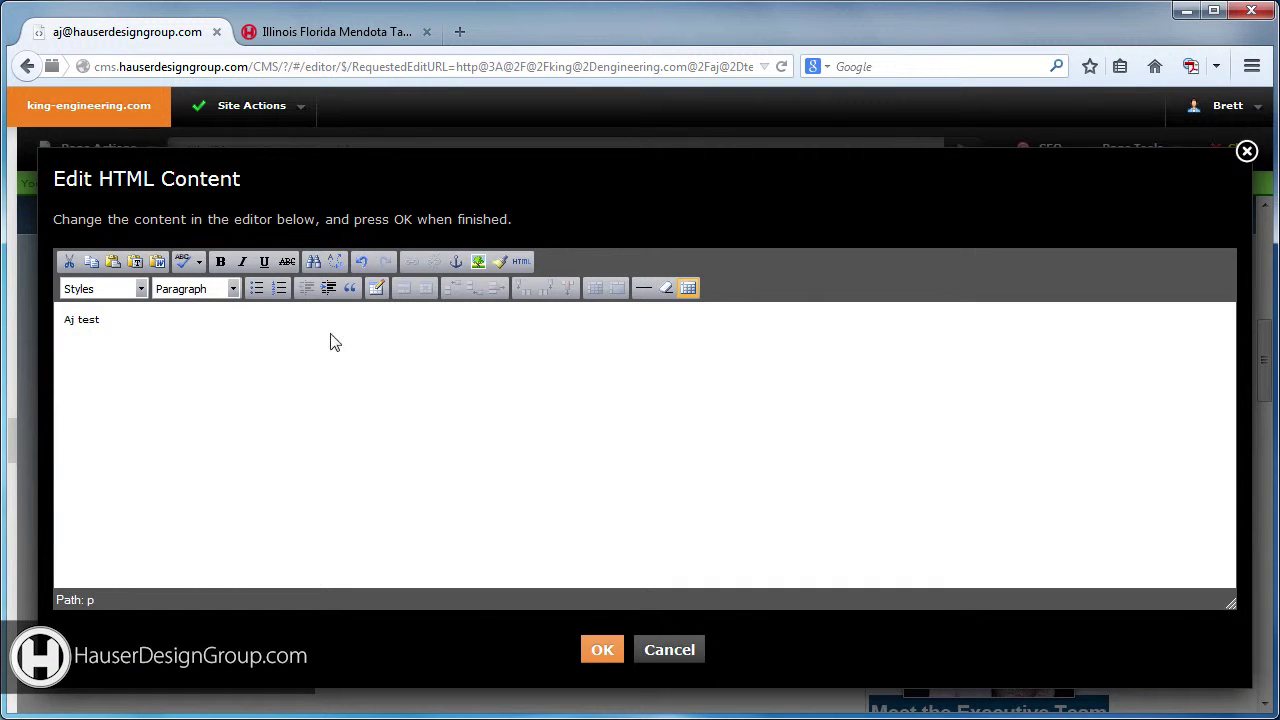
left_click(604, 650)
Step: Replace the whole sidebar quote paragraph with new text
scroll(709, 429, "down", 4)
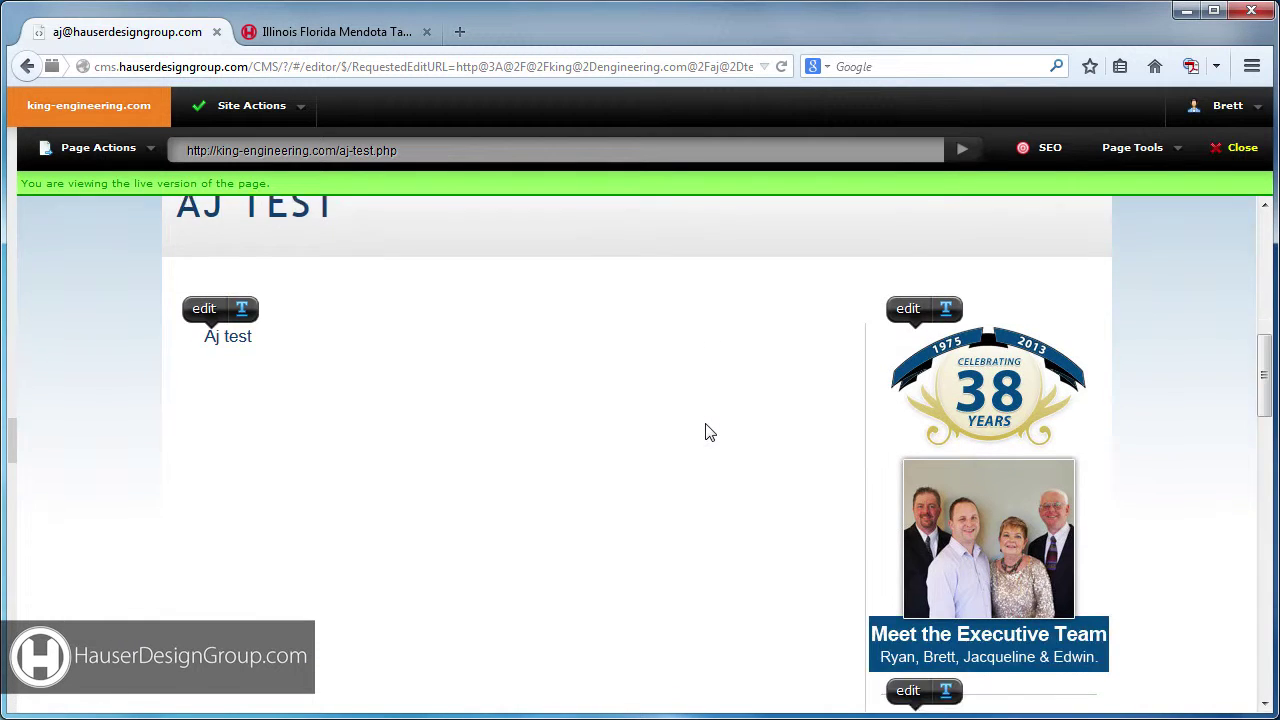
scroll(690, 441, "down", 3)
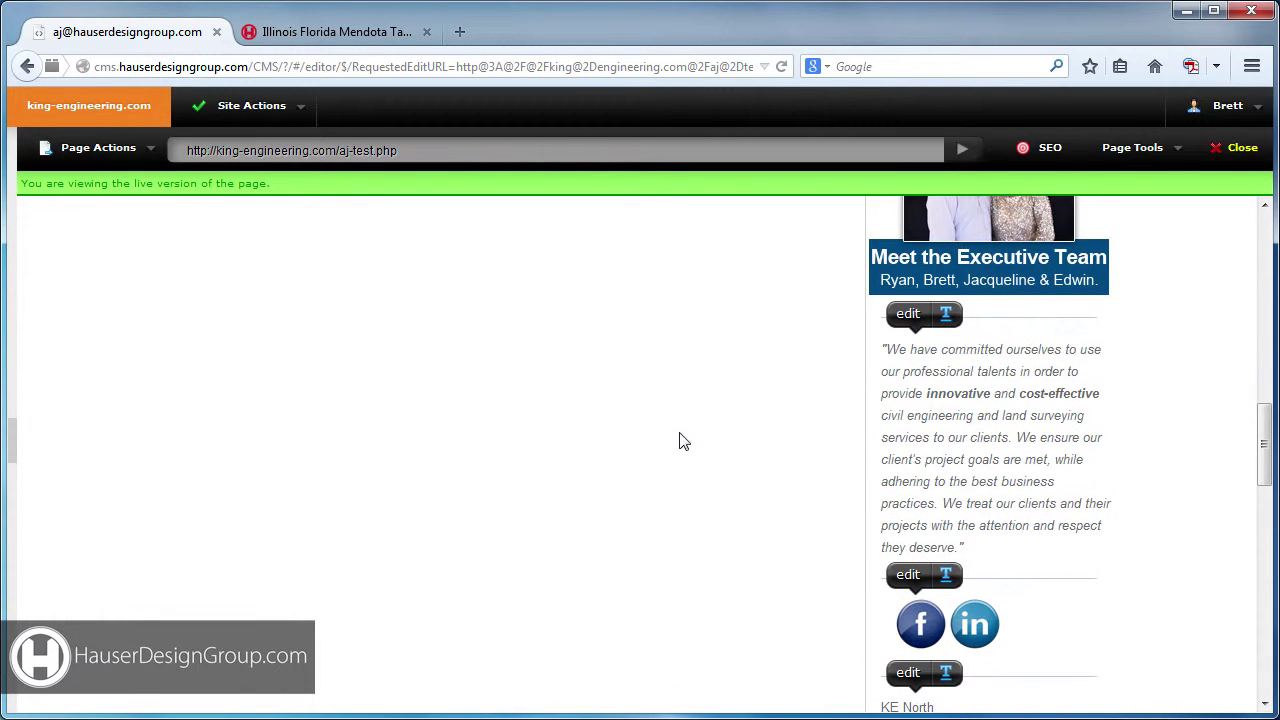
left_click(907, 318)
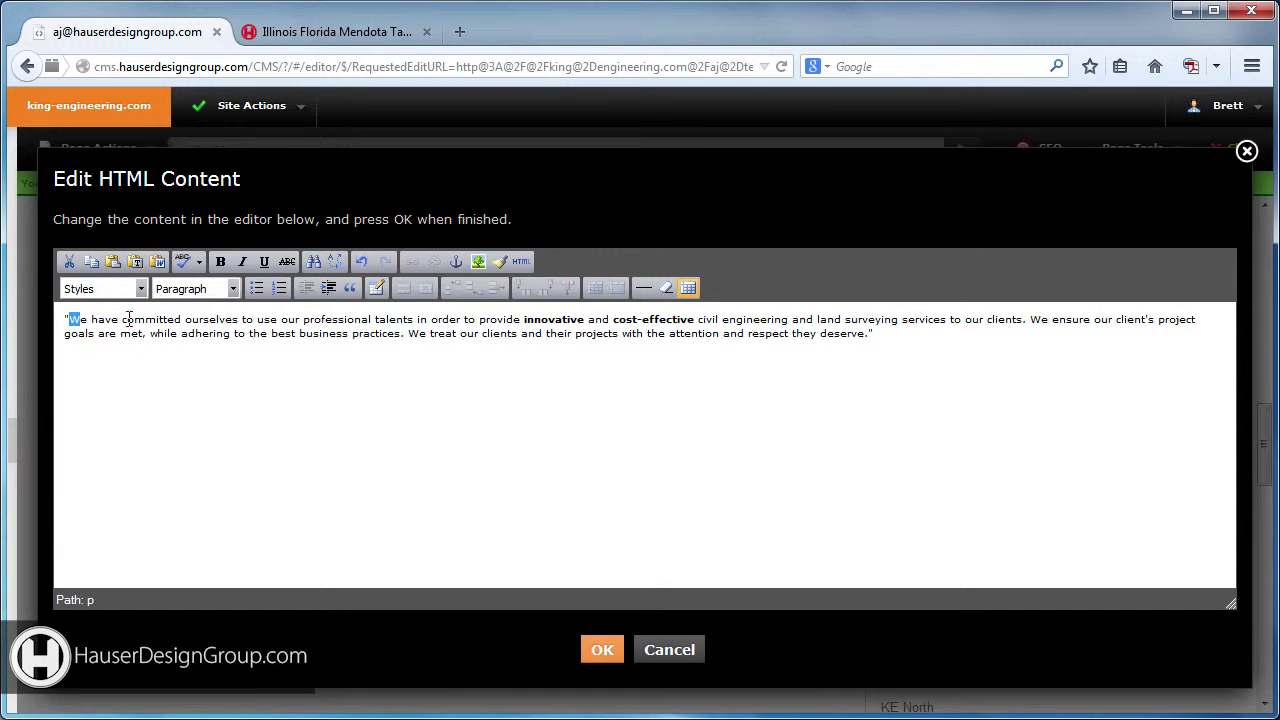
left_click_drag(129, 318, 875, 333)
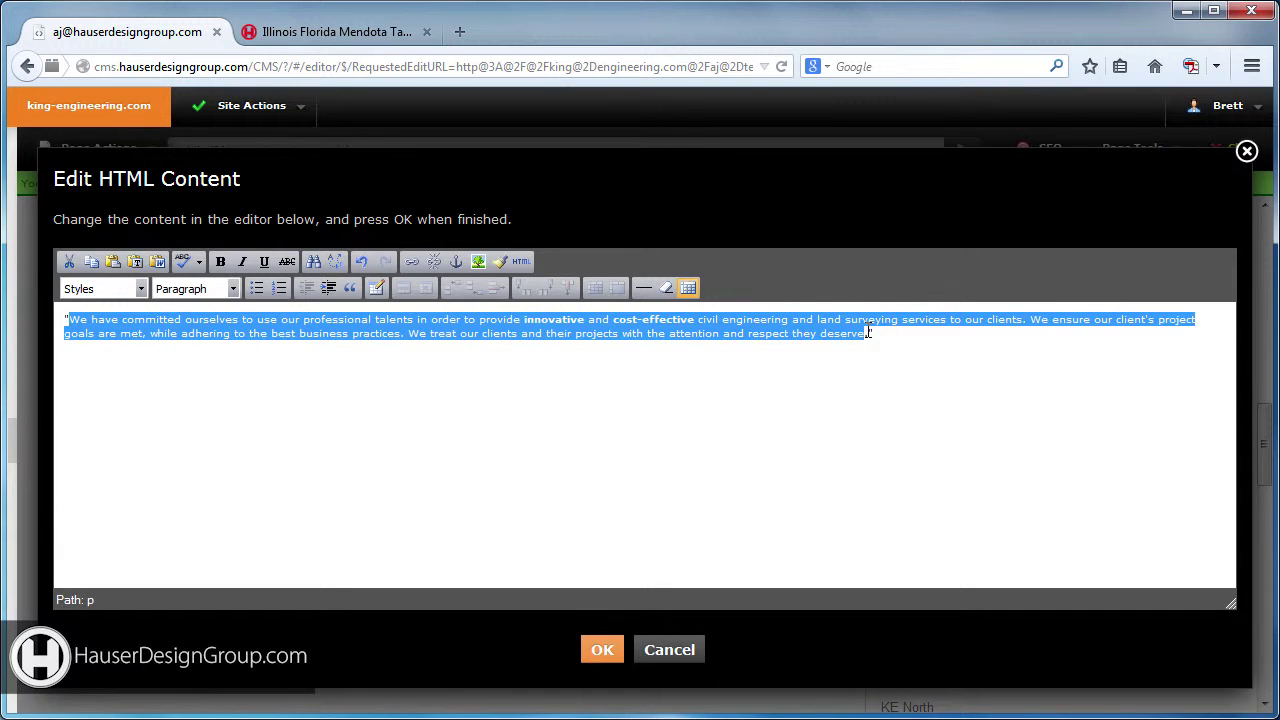
type("AJ is the guy who worked on t")
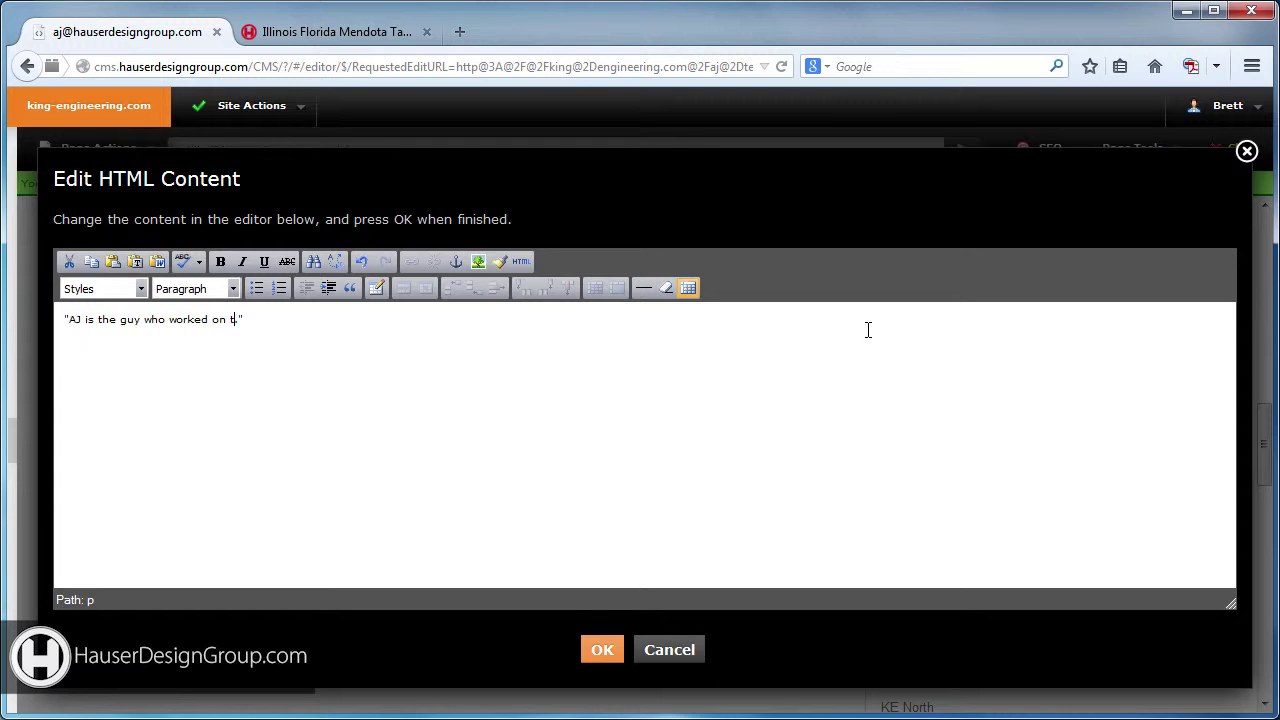
left_click(604, 652)
Step: Publish the aj-test page from the Page Actions menu
scroll(1040, 372, "down", 2)
scroll(1035, 385, "down", 2)
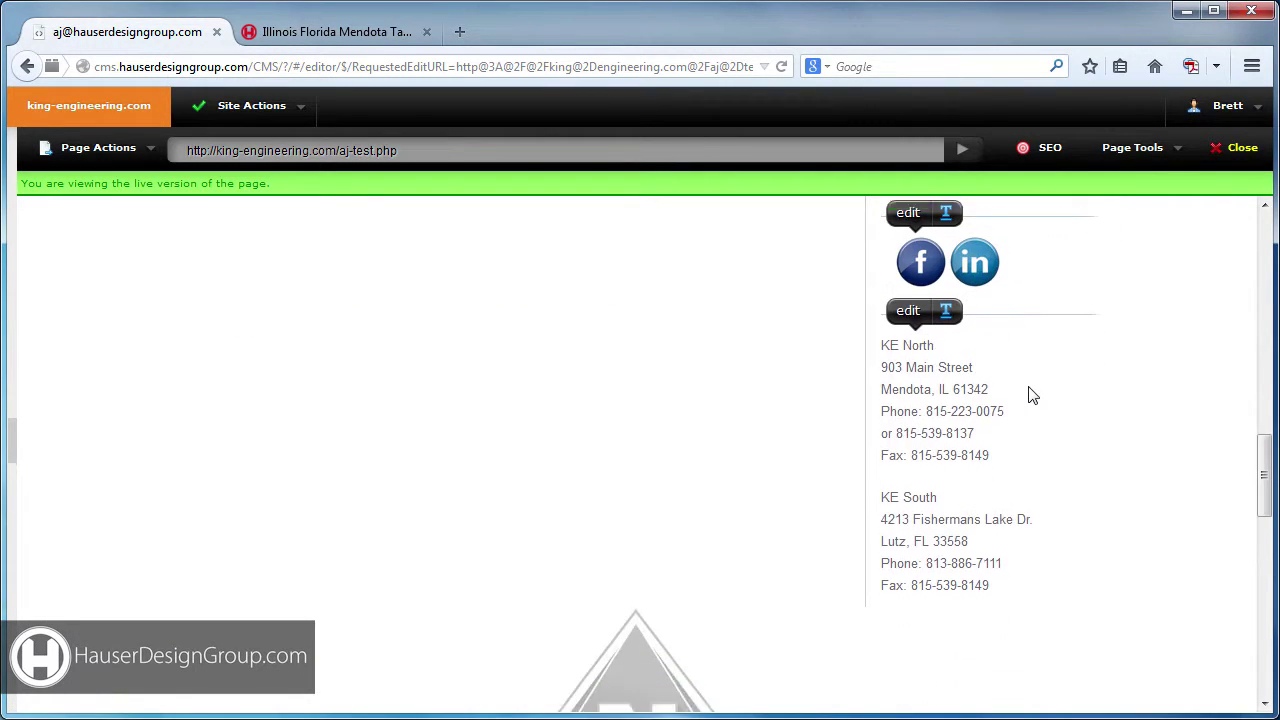
scroll(955, 436, "up", 2)
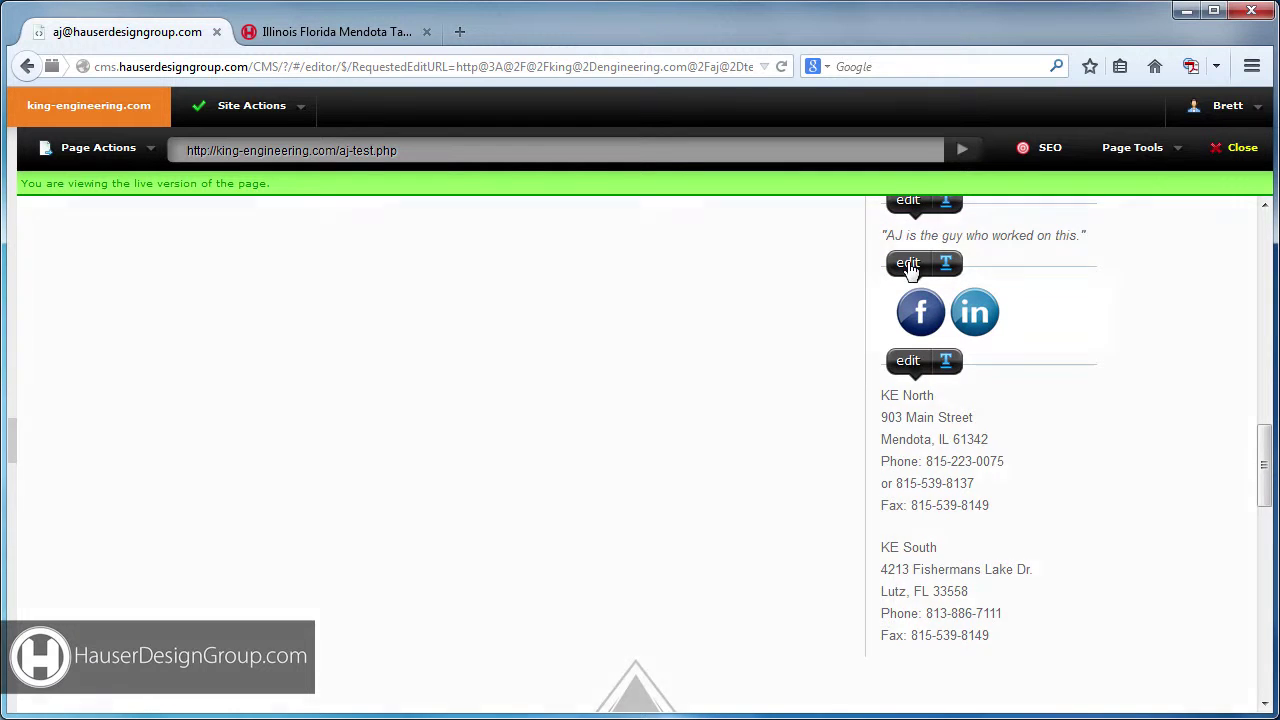
scroll(762, 404, "up", 3)
scroll(762, 404, "up", 3)
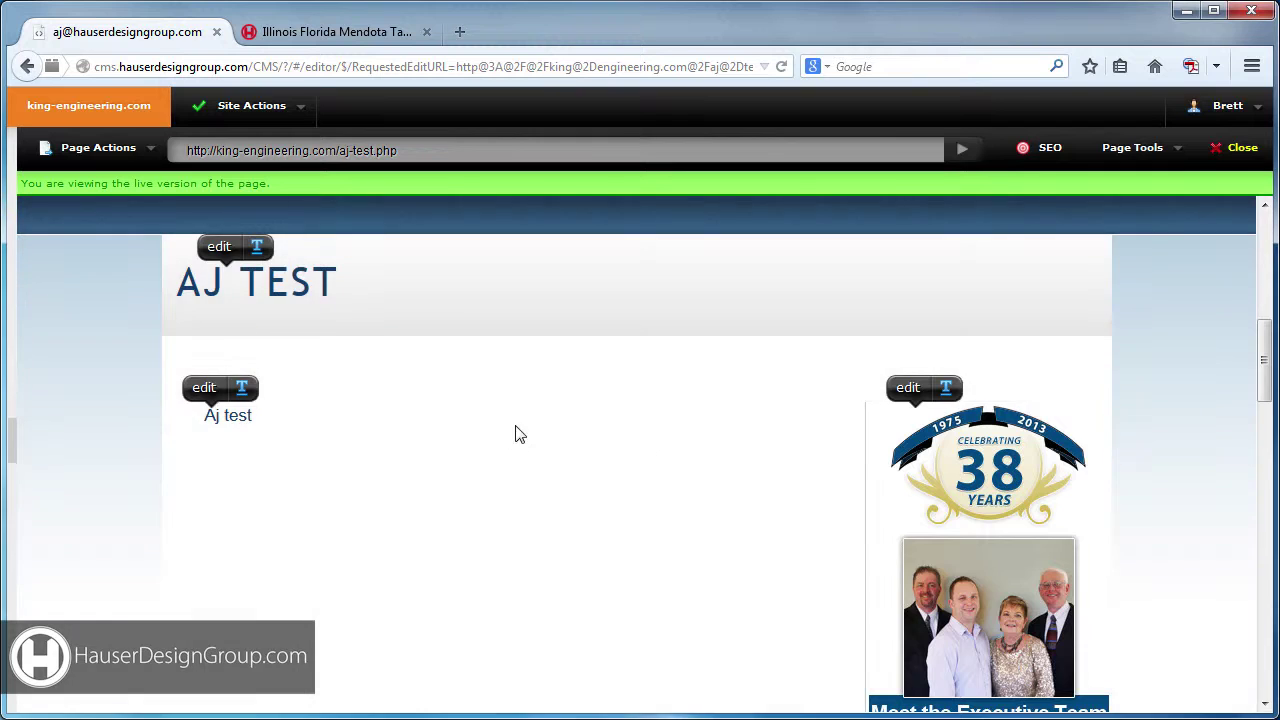
scroll(514, 434, "up", 3)
scroll(322, 405, "down", 2)
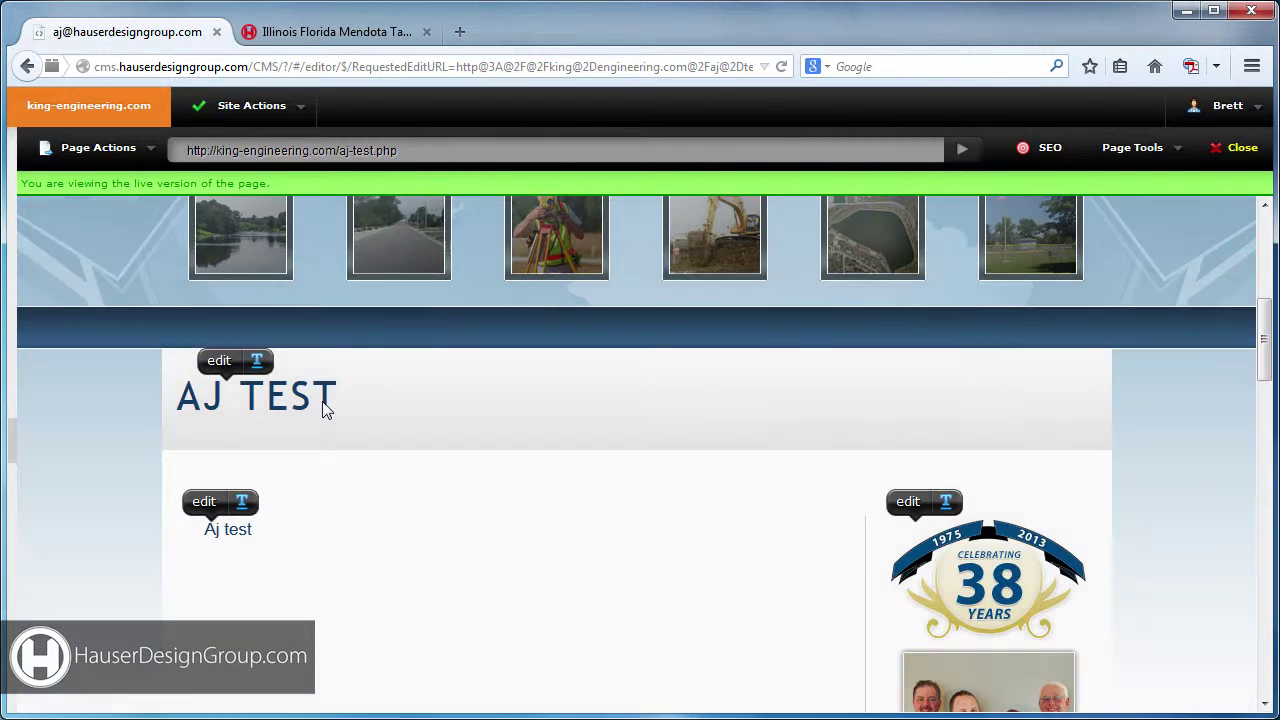
left_click(100, 147)
left_click(75, 192)
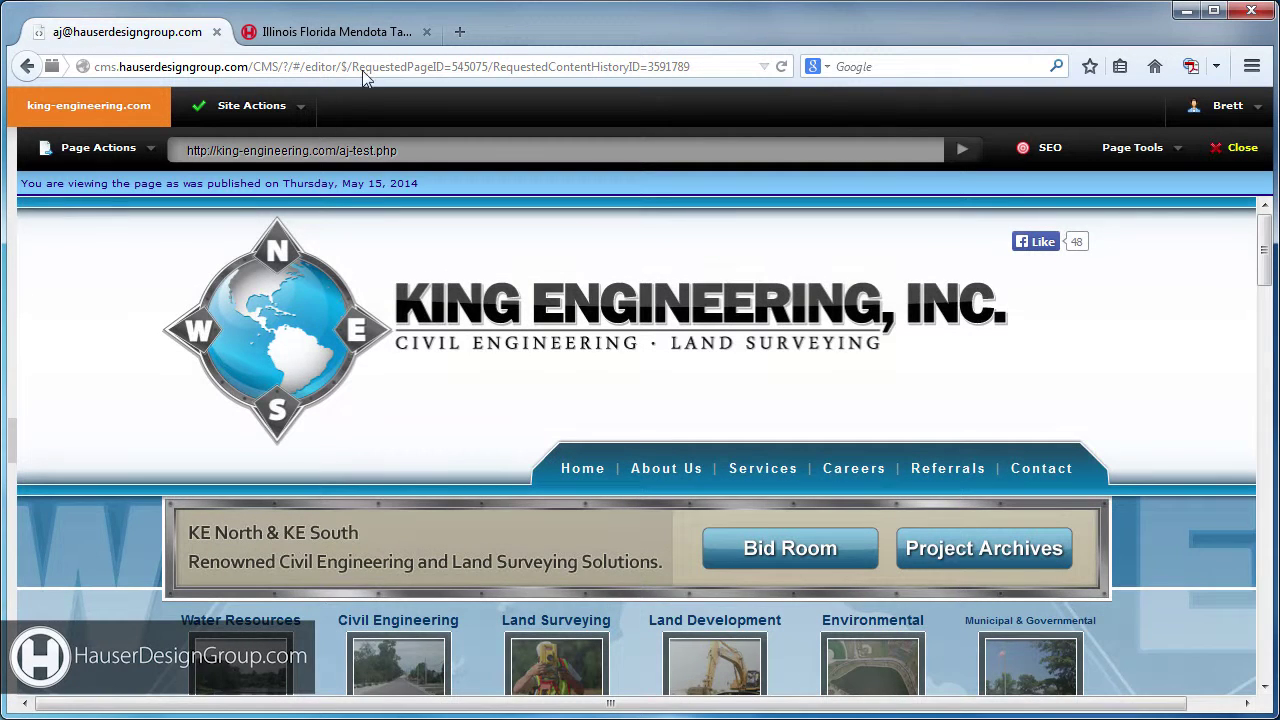
Step: Load king-engineering.com/aj-test.php on the live site and scroll through it
left_click(375, 31)
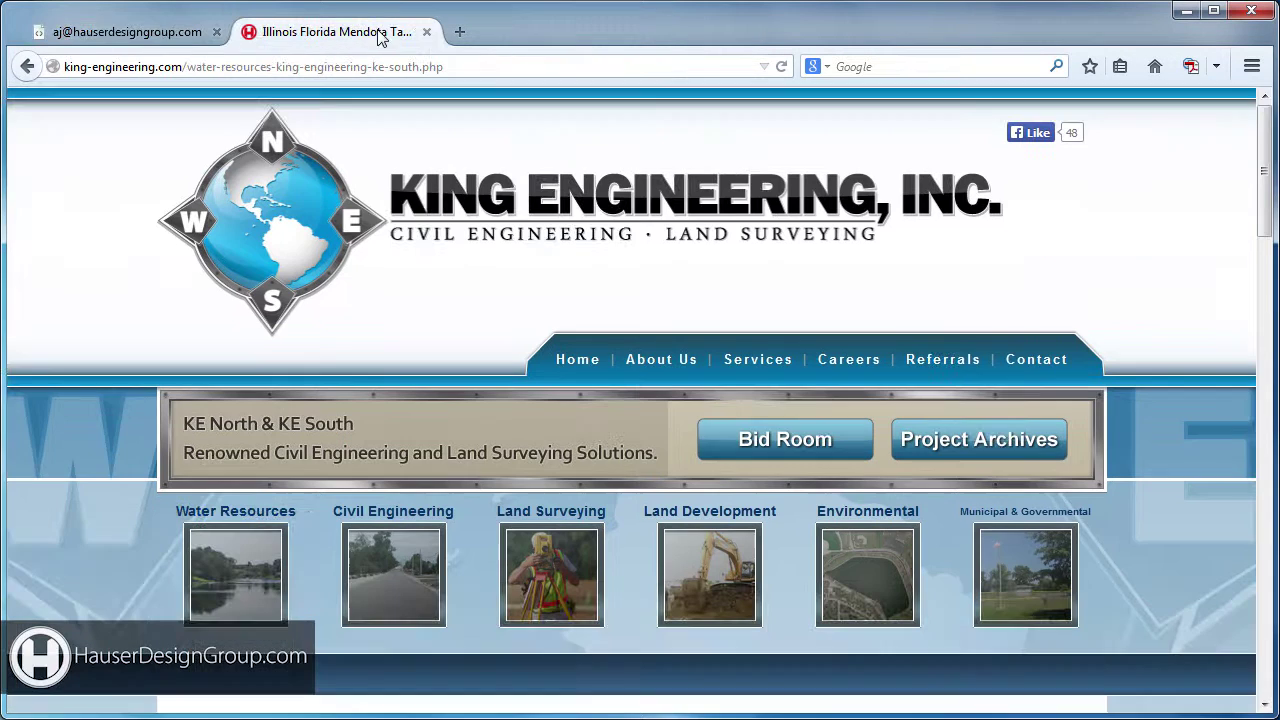
left_click_drag(445, 66, 189, 71)
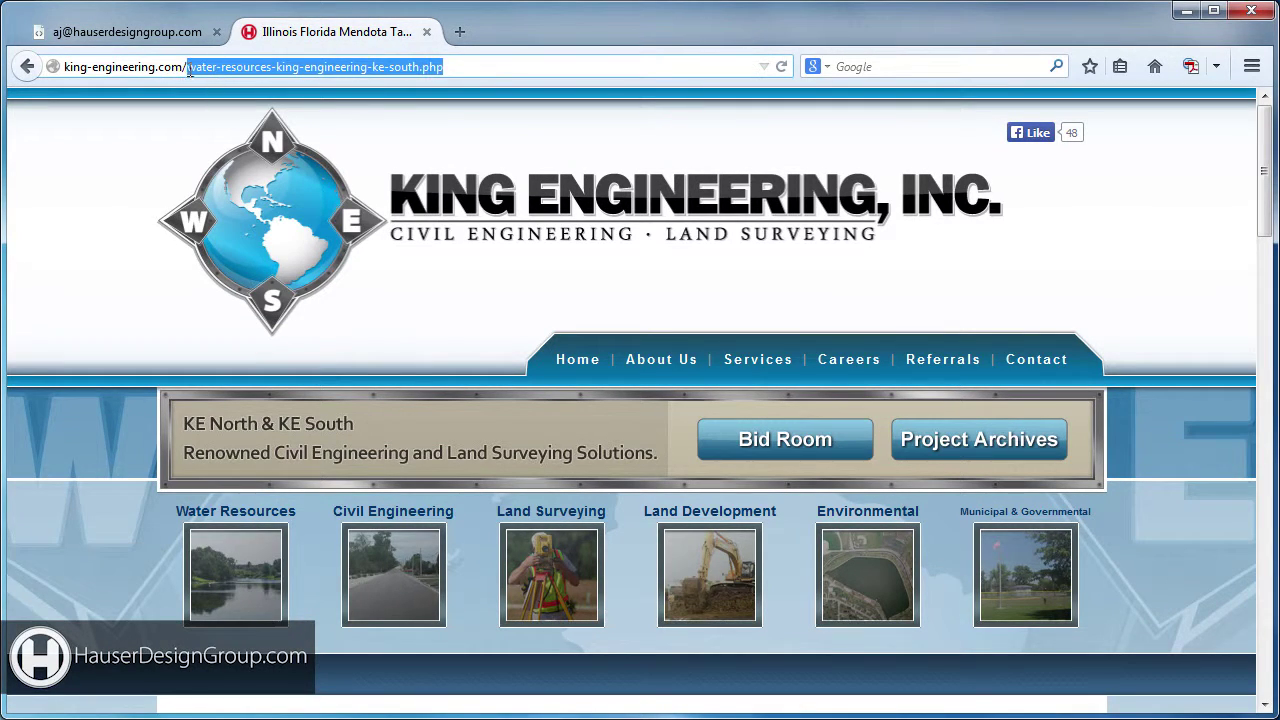
type("aj-test")
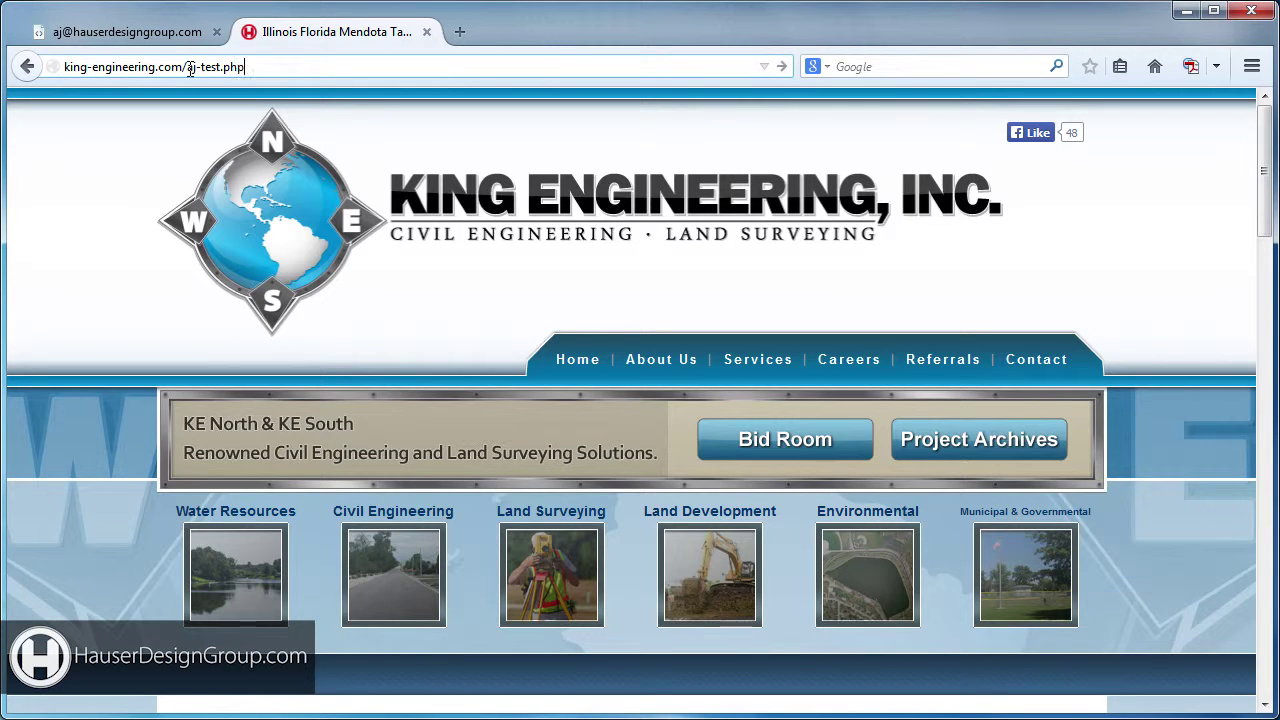
key("Return")
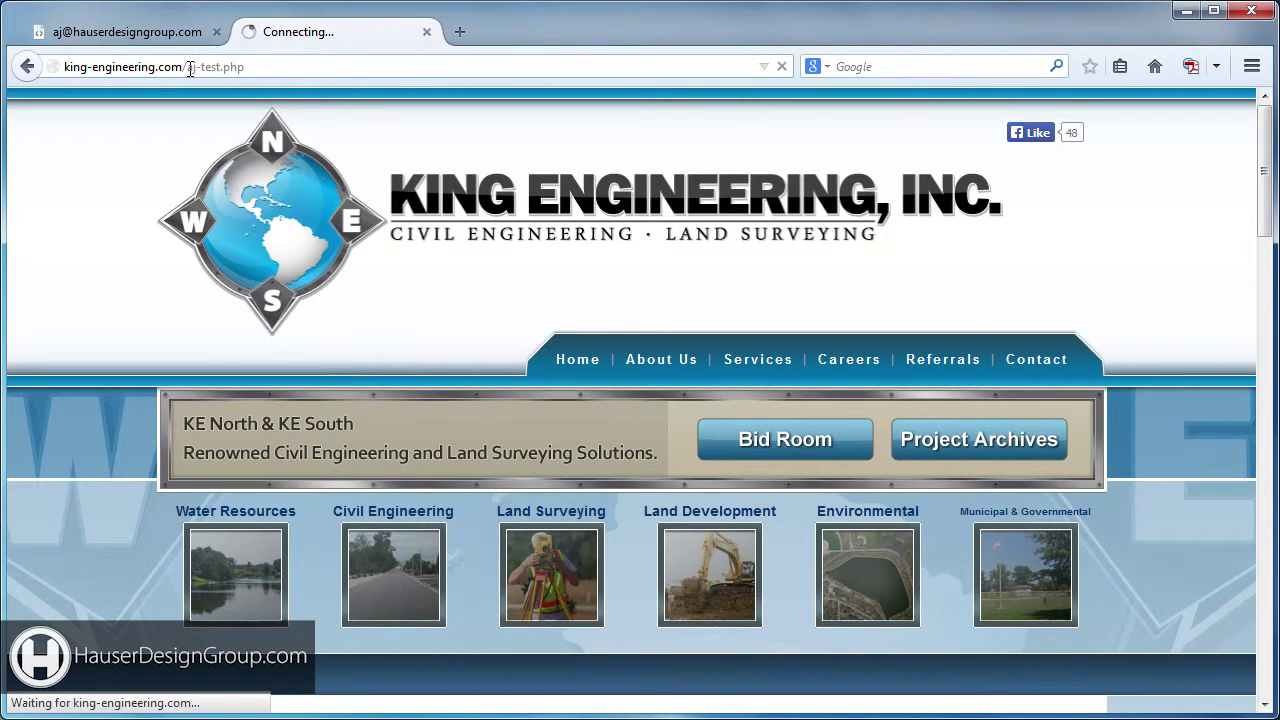
scroll(780, 320, "down", 5)
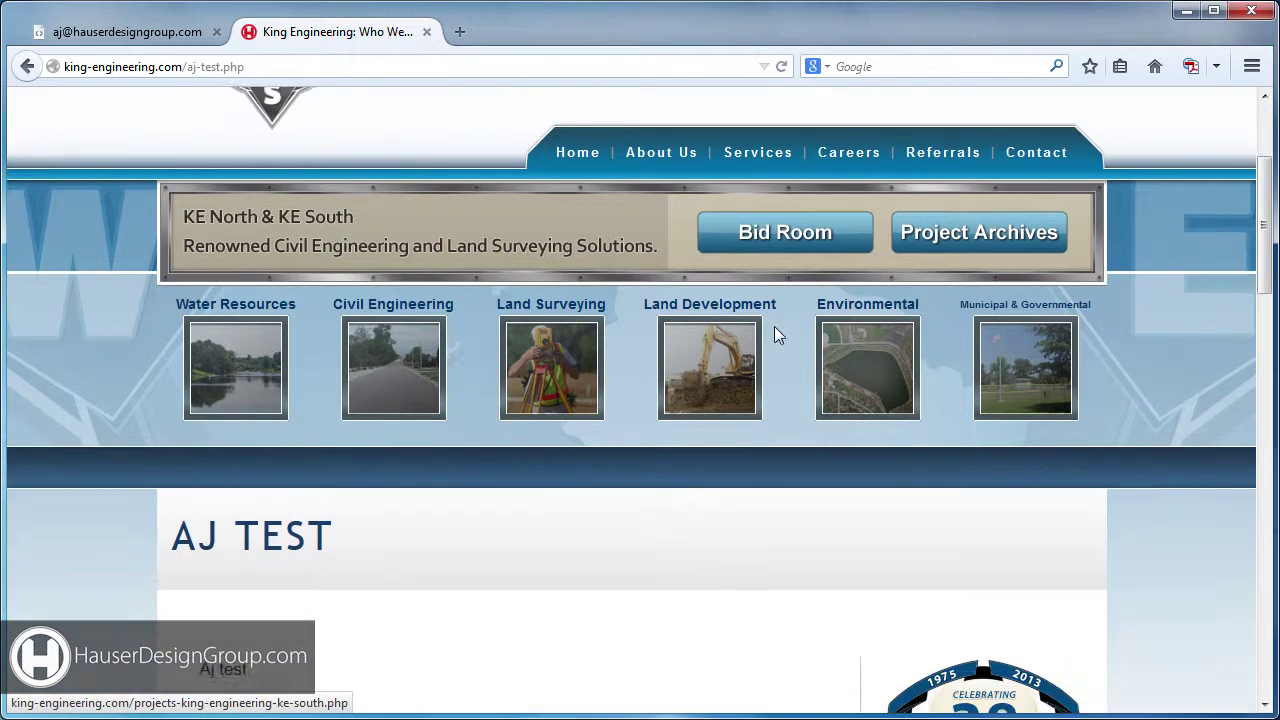
scroll(181, 440, "down", 8)
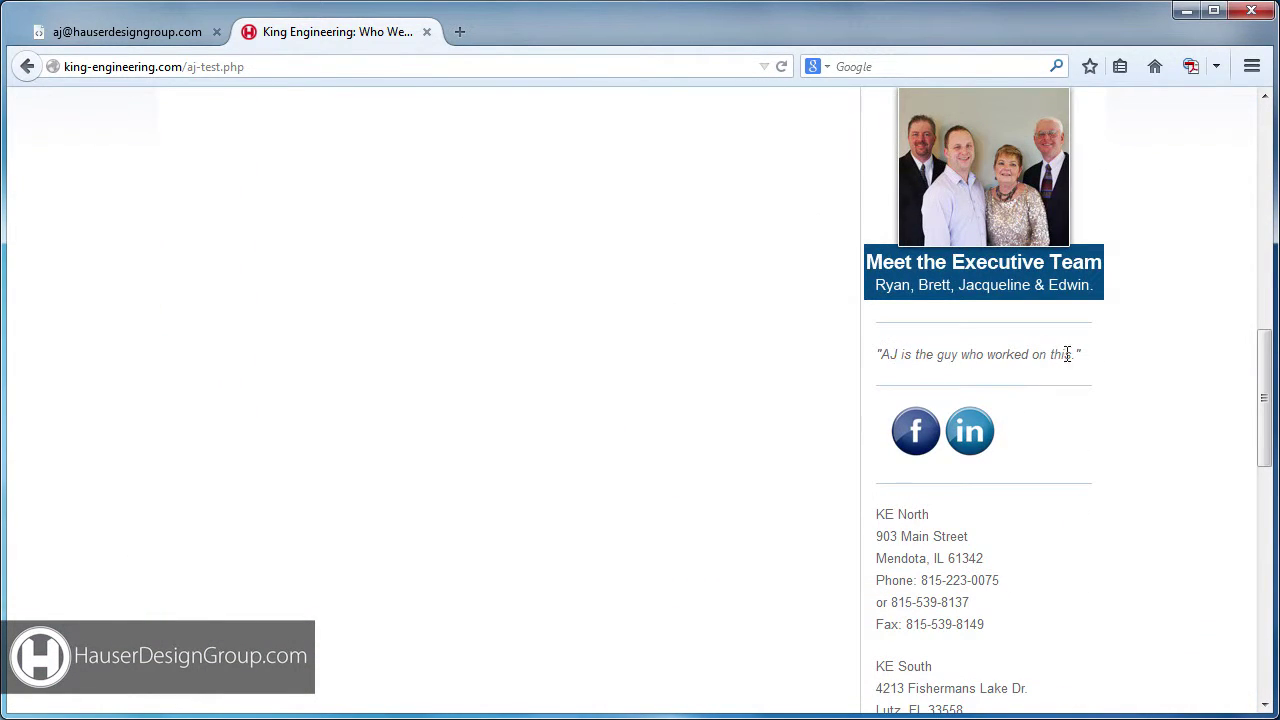
scroll(700, 391, "up", 13)
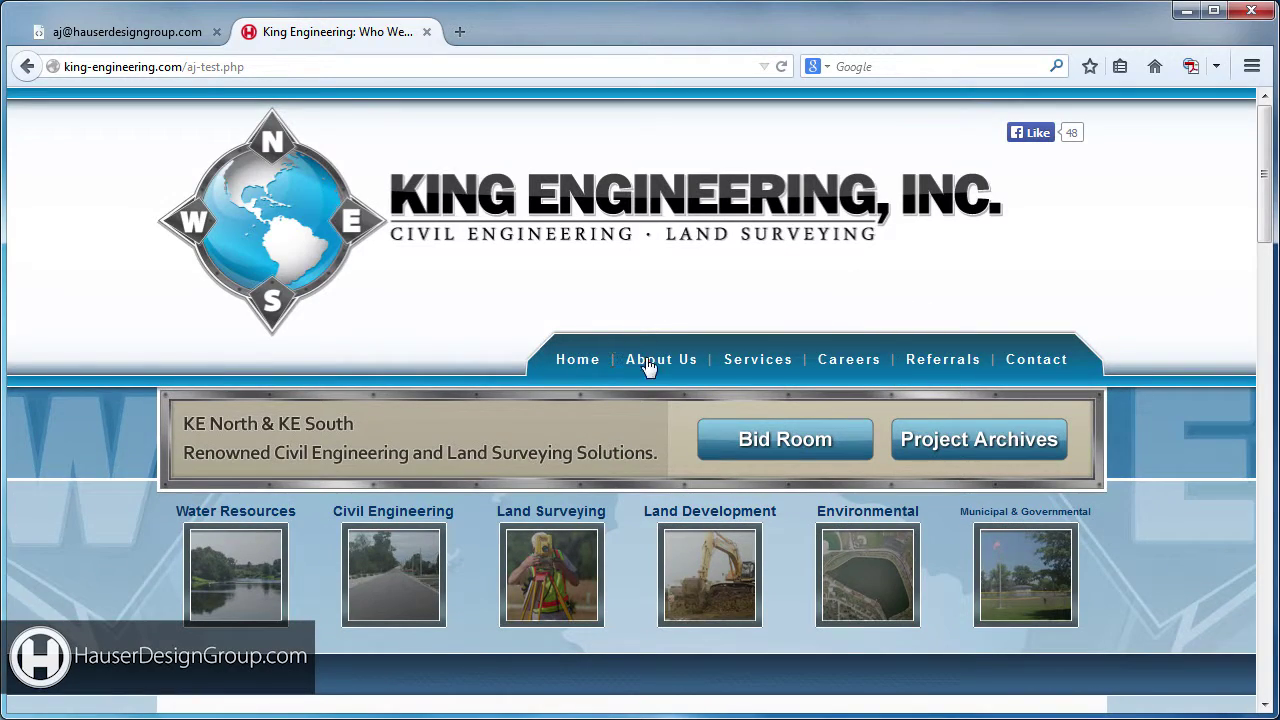
Step: Go to the live home page and look over its testimonial text
left_click(588, 362)
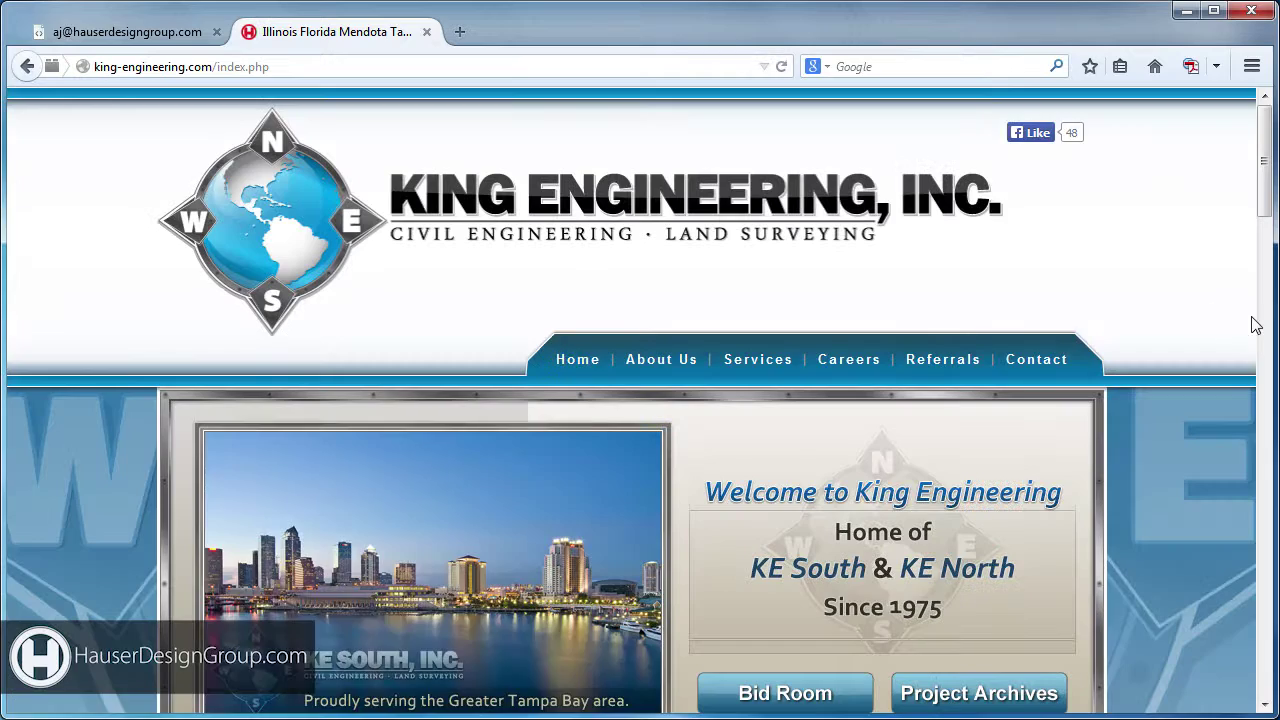
scroll(1253, 320, "down", 6)
scroll(1253, 320, "down", 9)
left_click_drag(896, 292, 1058, 578)
scroll(995, 410, "up", 12)
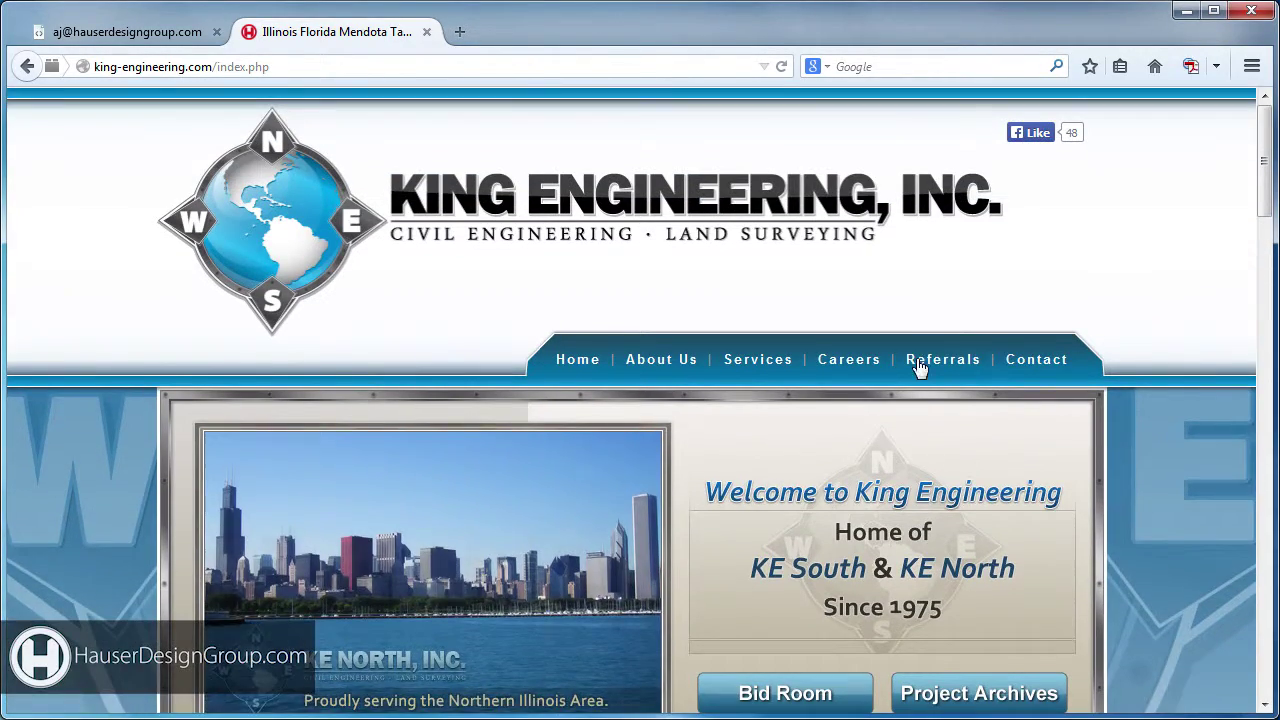
Step: Open the live Referrals page and scroll through its content
left_click(917, 362)
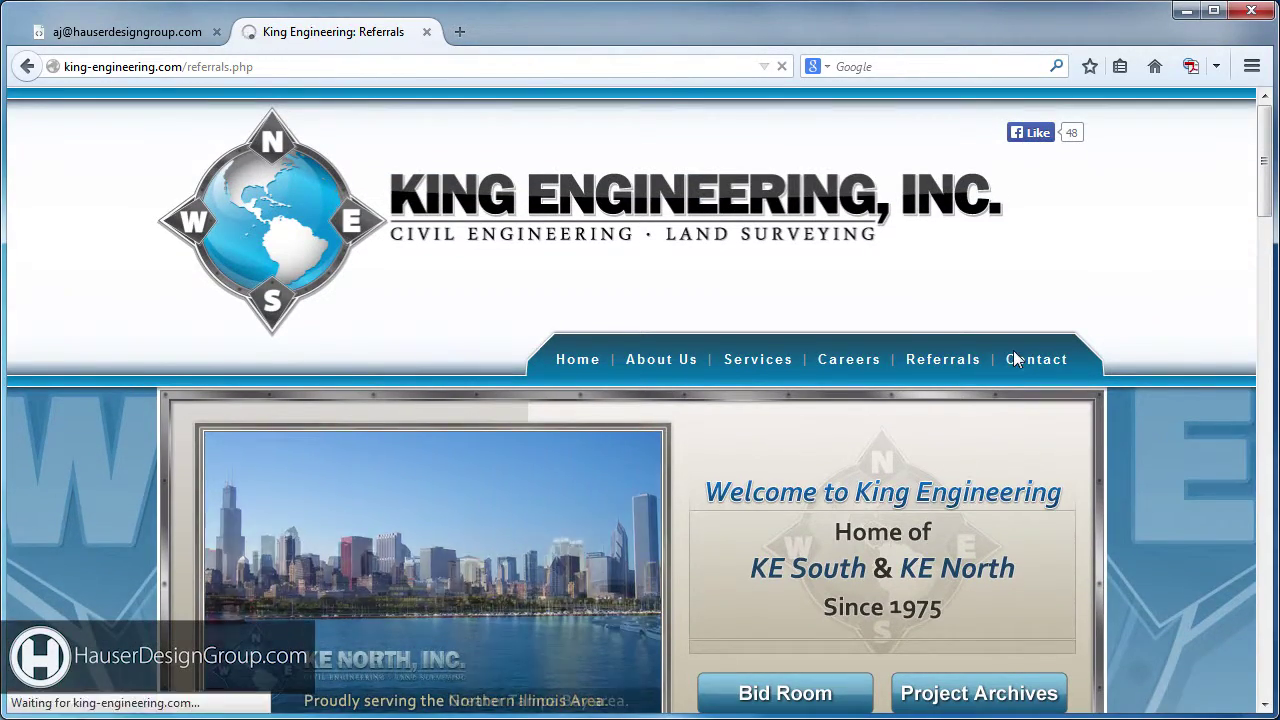
scroll(1126, 383, "down", 8)
scroll(1124, 384, "down", 4)
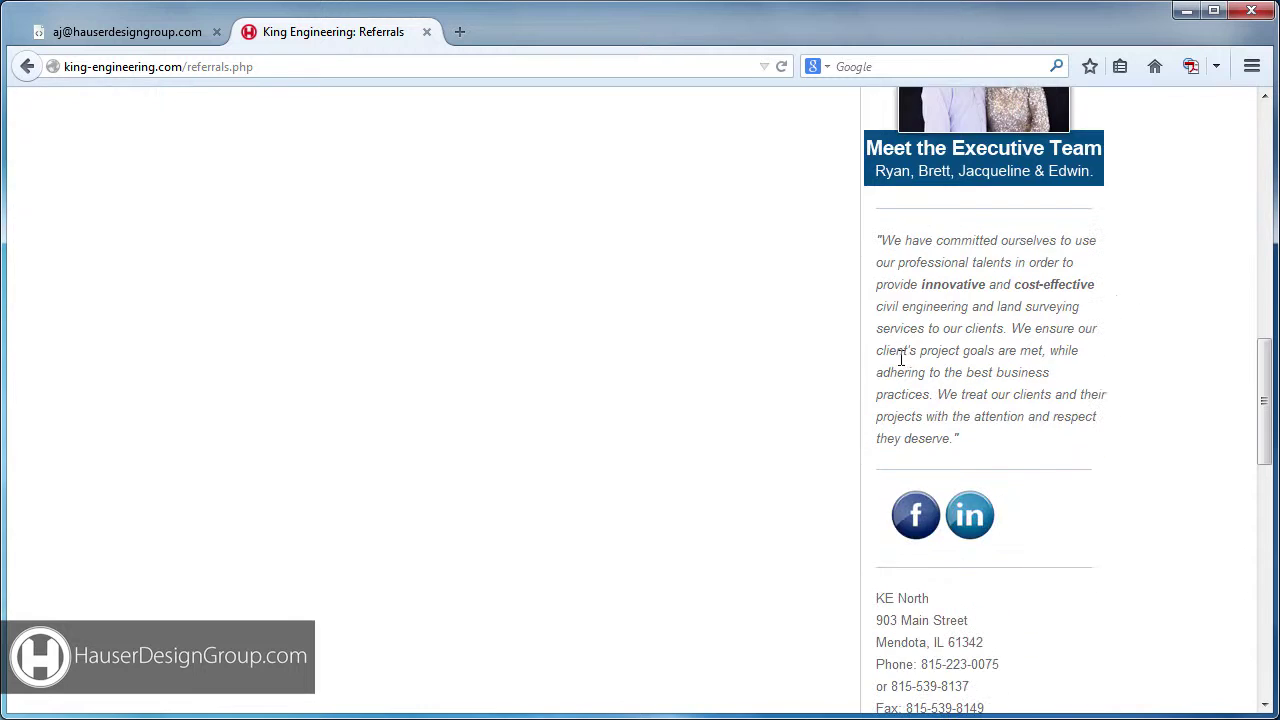
scroll(948, 370, "up", 12)
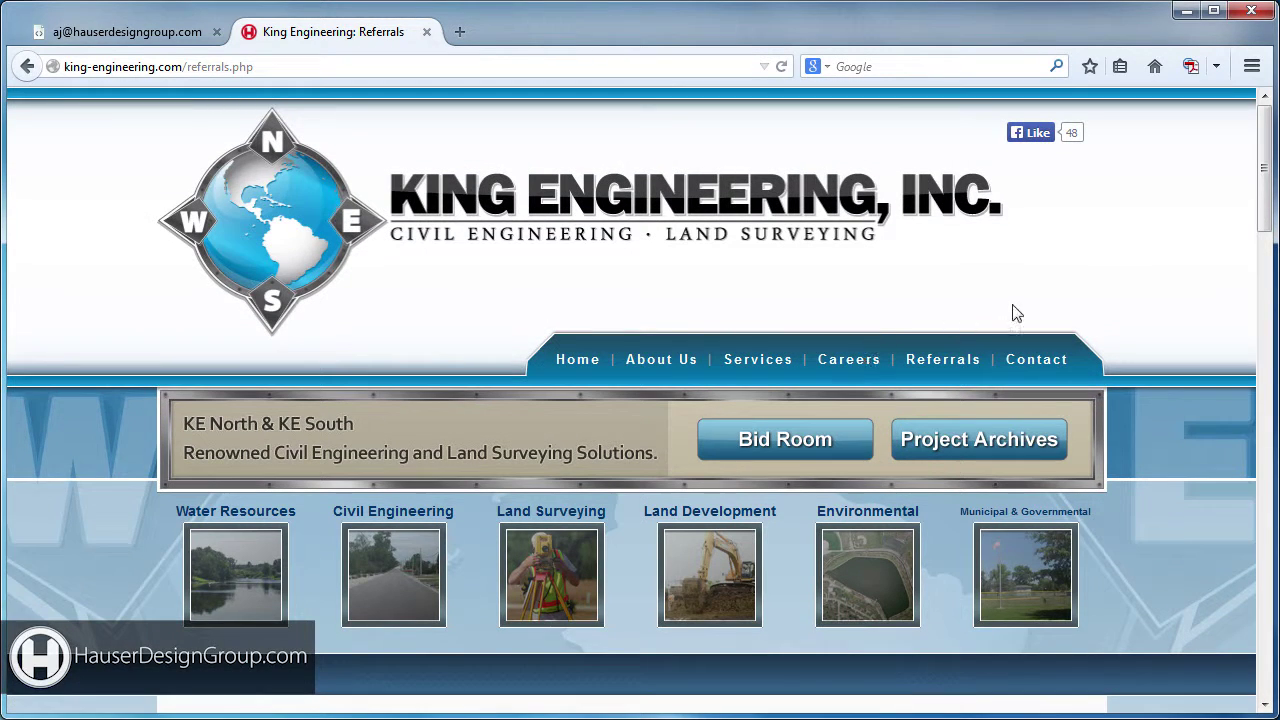
Step: Close the CMS page editor and return to the site dashboard
left_click(125, 40)
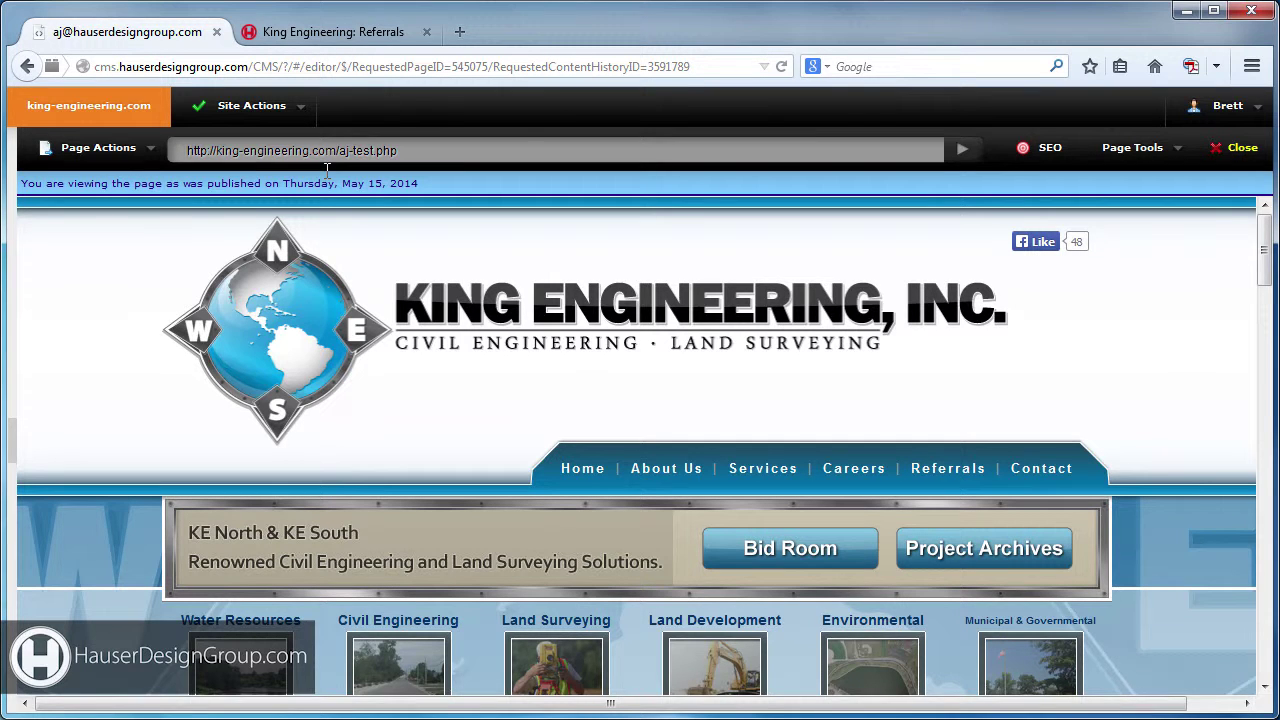
left_click(1228, 105)
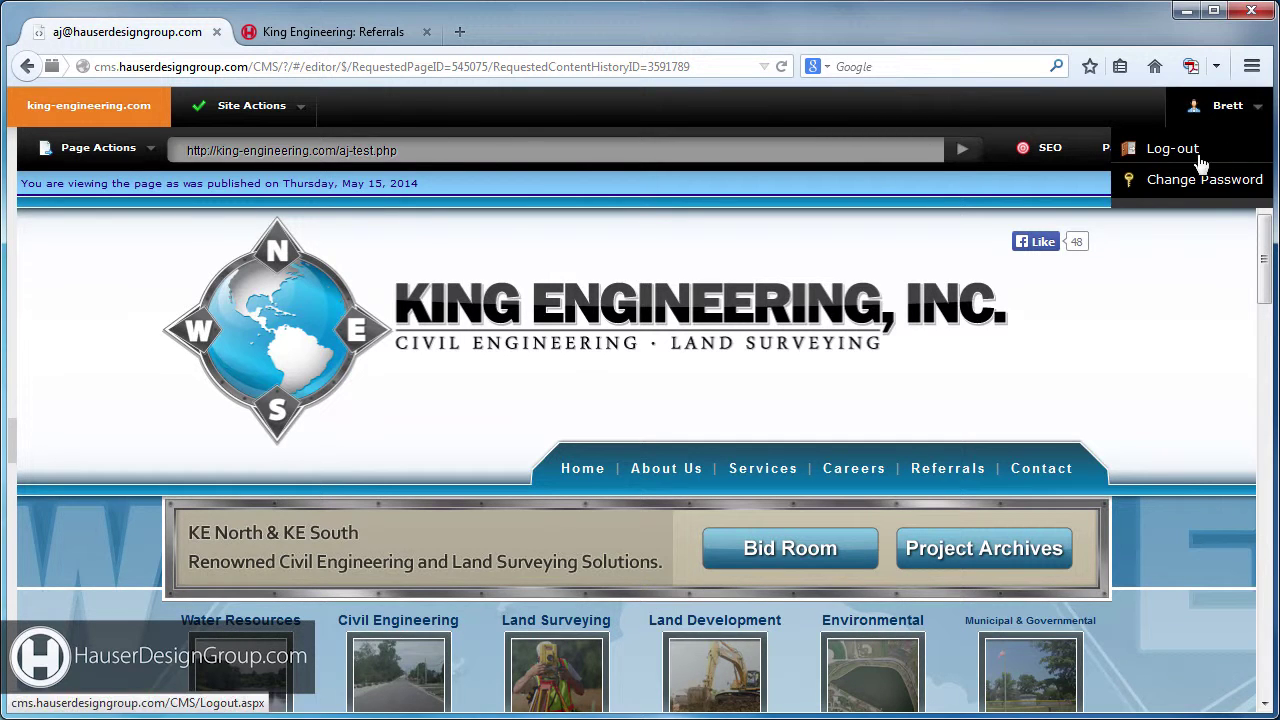
left_click(1235, 158)
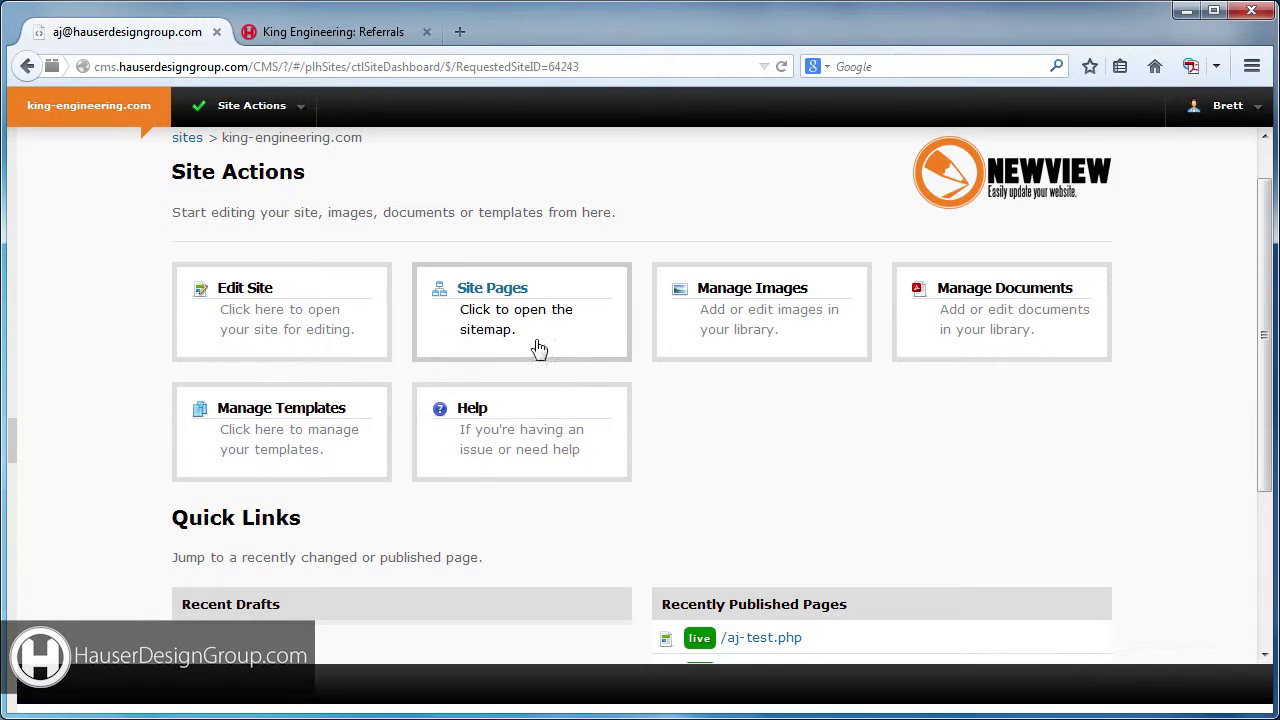
Step: Delete aj-test.php from the Site Pages list and confirm
left_click(516, 302)
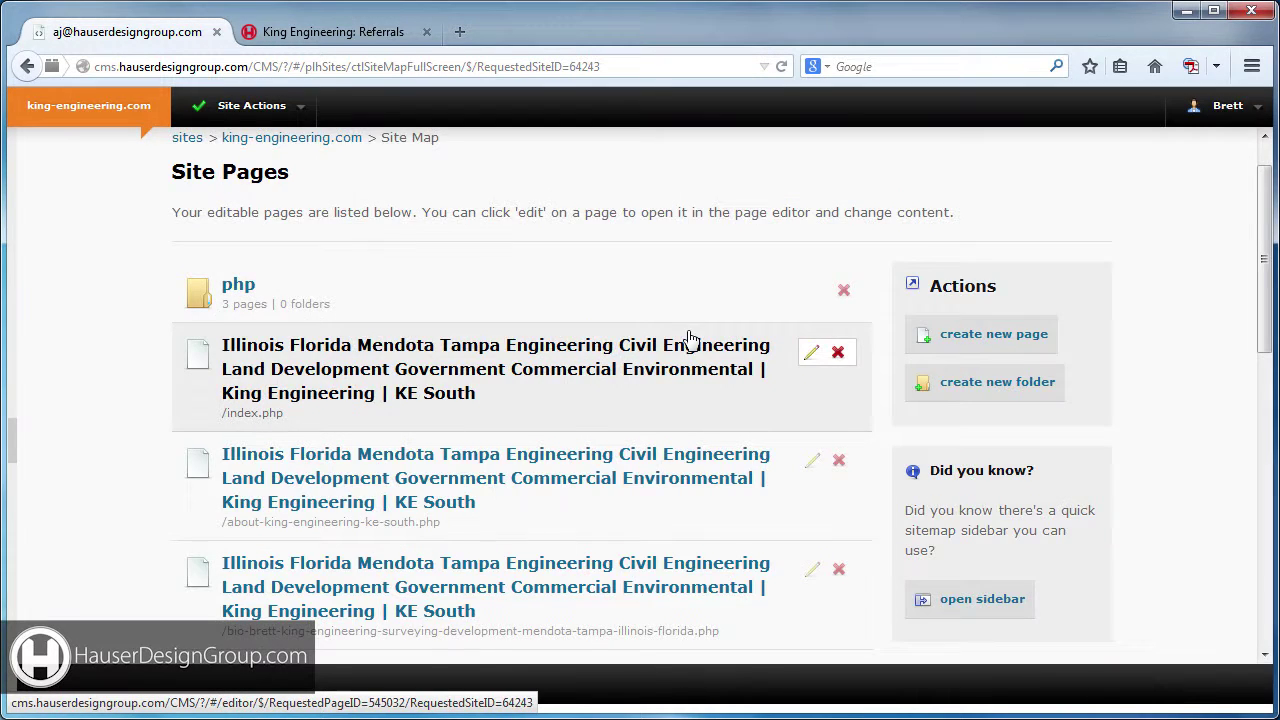
scroll(688, 338, "down", 5)
scroll(688, 338, "down", 2)
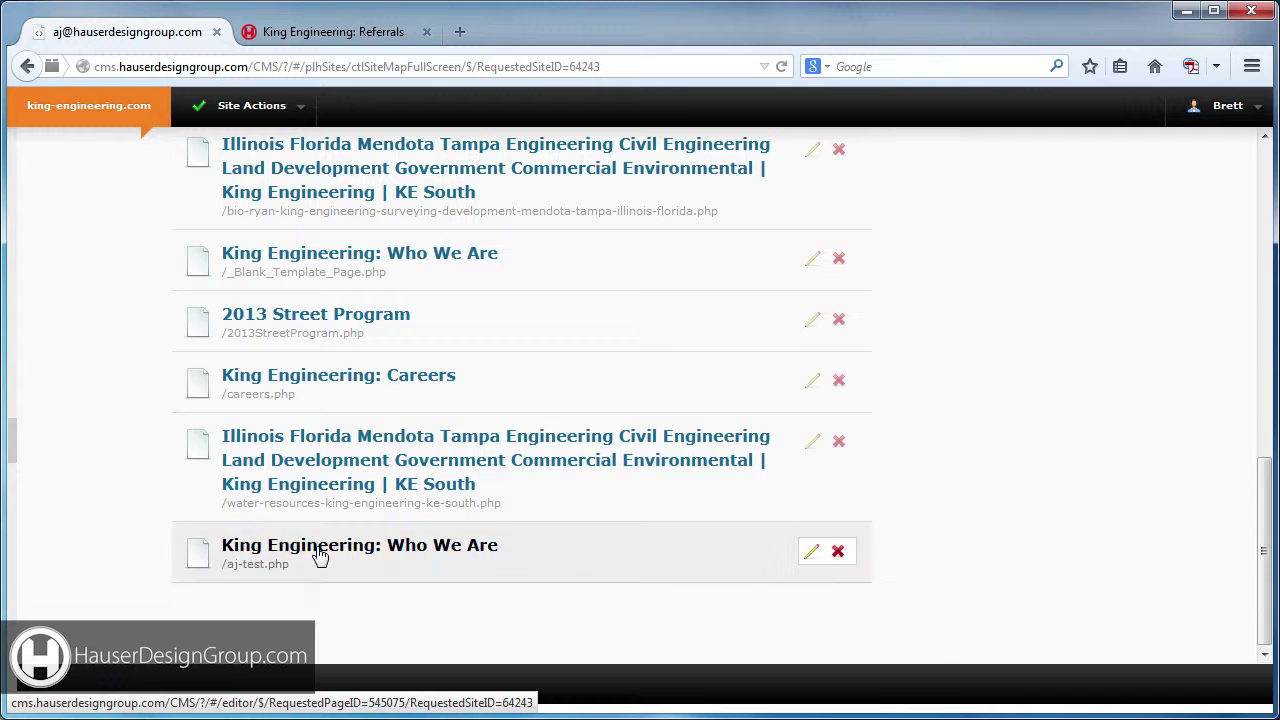
left_click(838, 551)
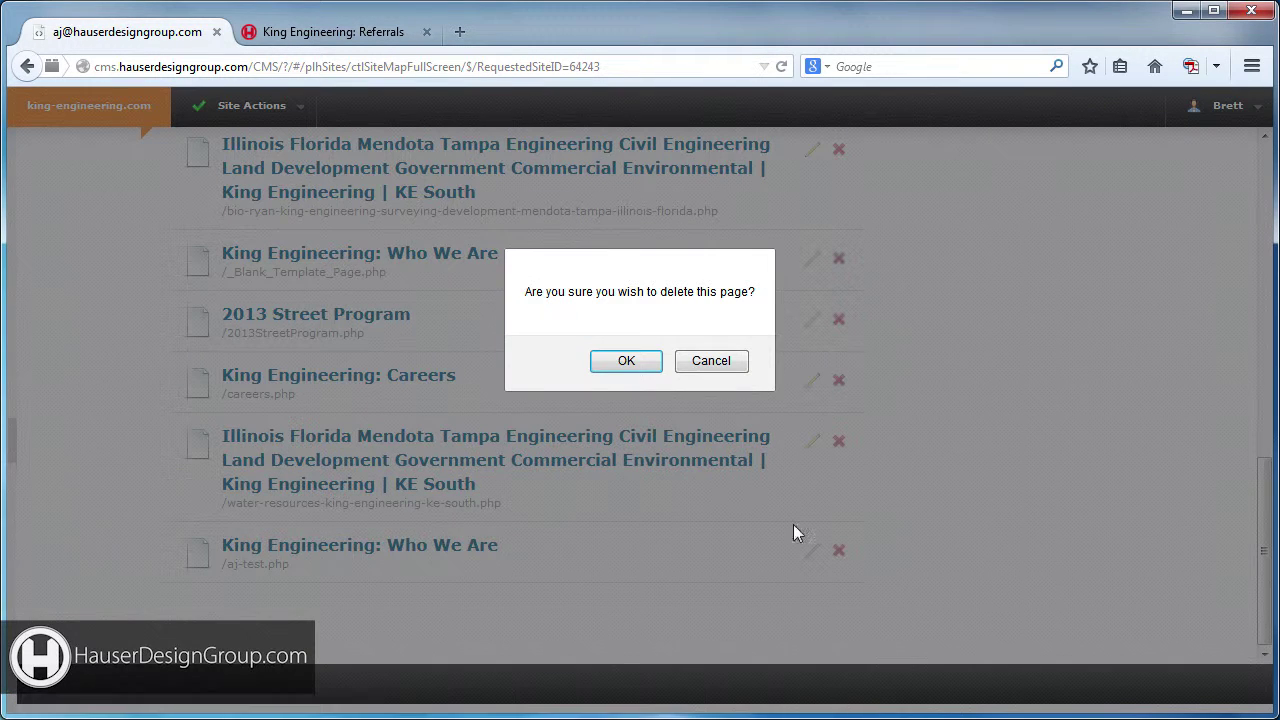
left_click(626, 362)
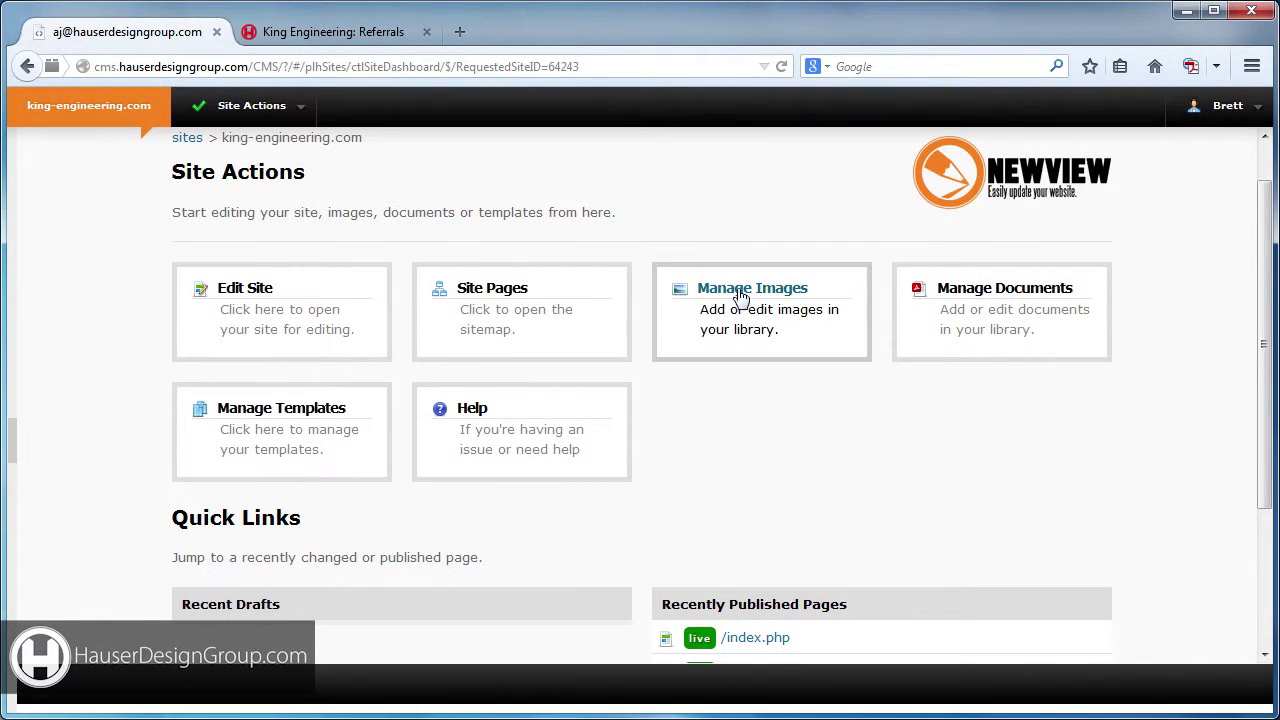
left_click(992, 301)
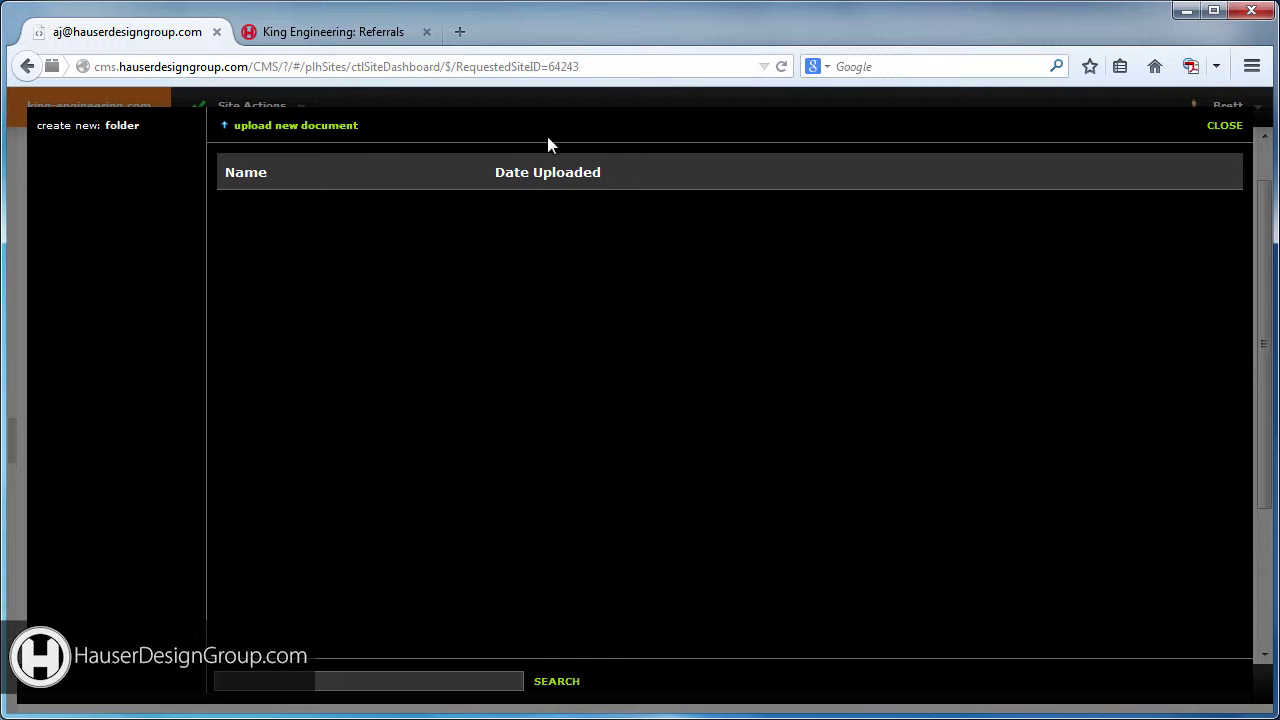
left_click(1224, 127)
left_click(760, 308)
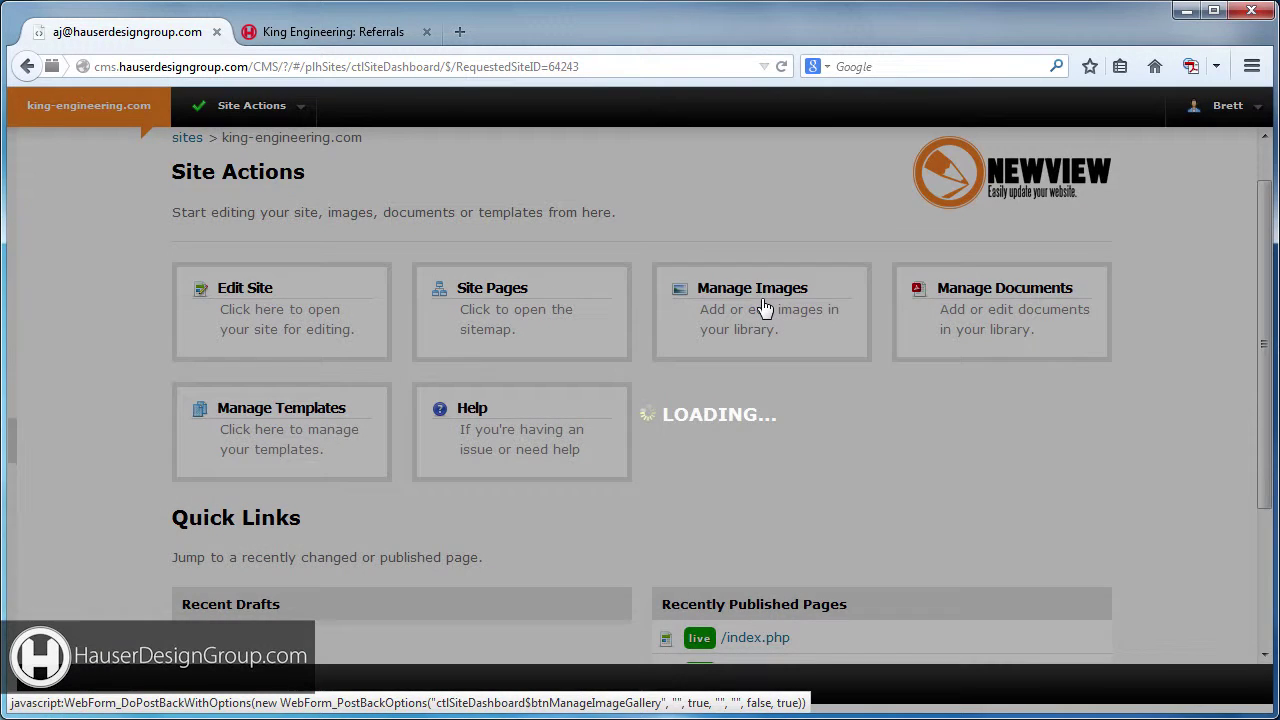
mouse_move(302, 235)
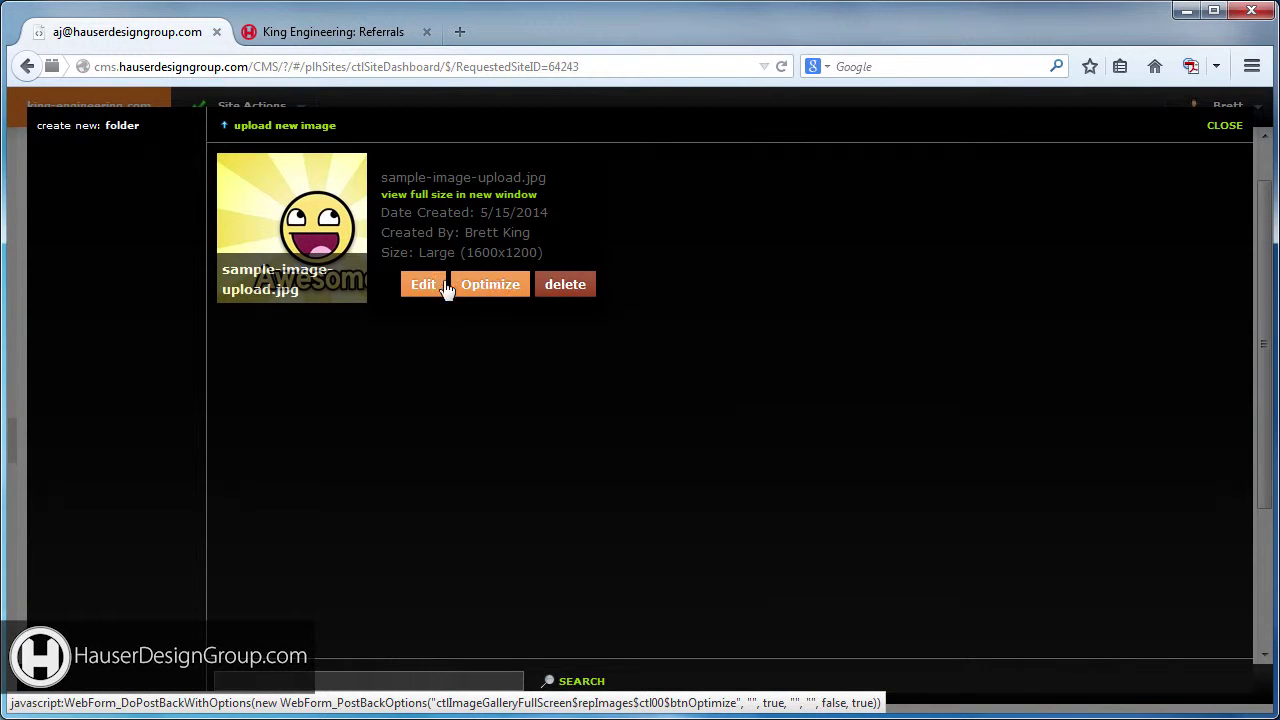
left_click(1216, 128)
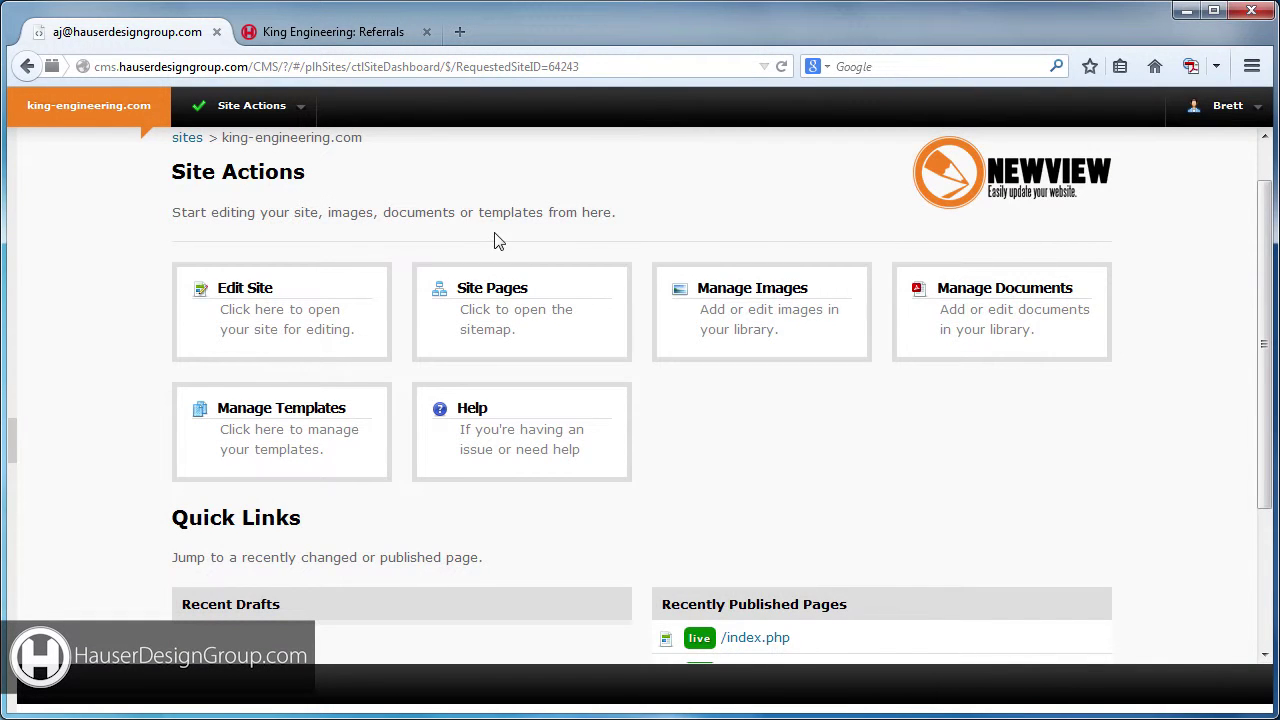
scroll(498, 240, "down", 3)
scroll(498, 240, "up", 5)
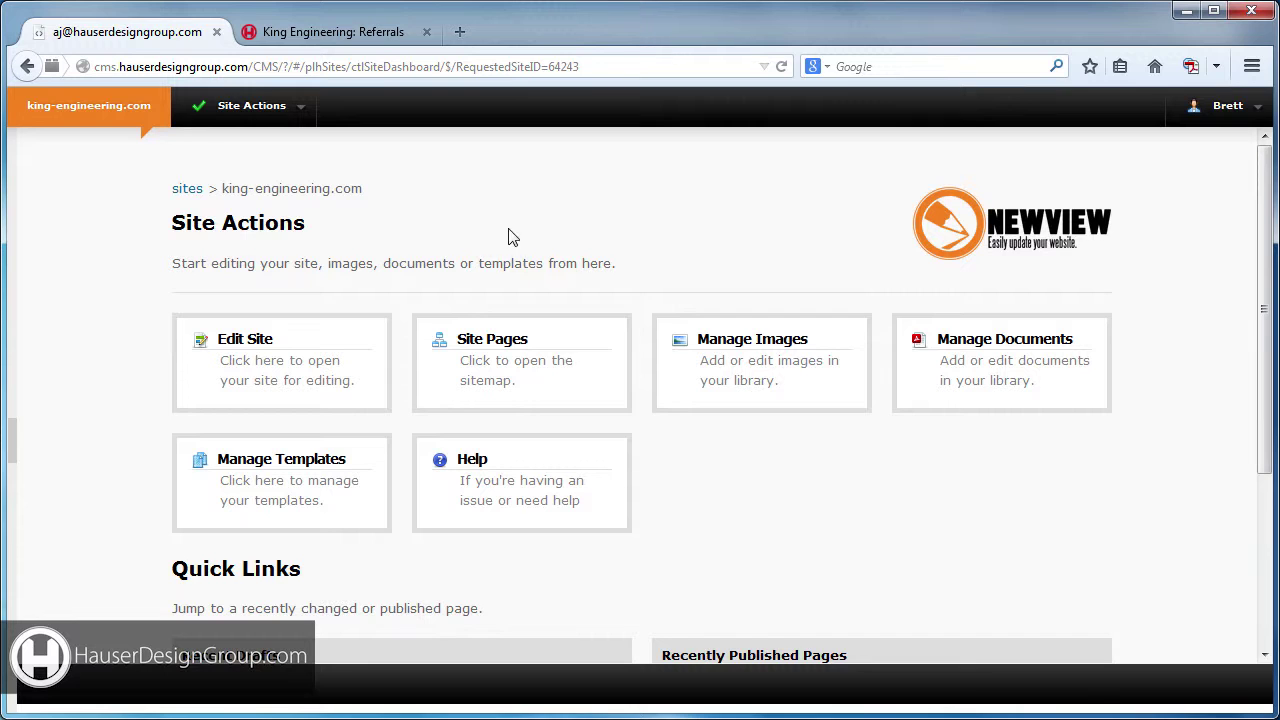
Step: Enter Edit Site mode and navigate to the Referrals page
left_click(266, 368)
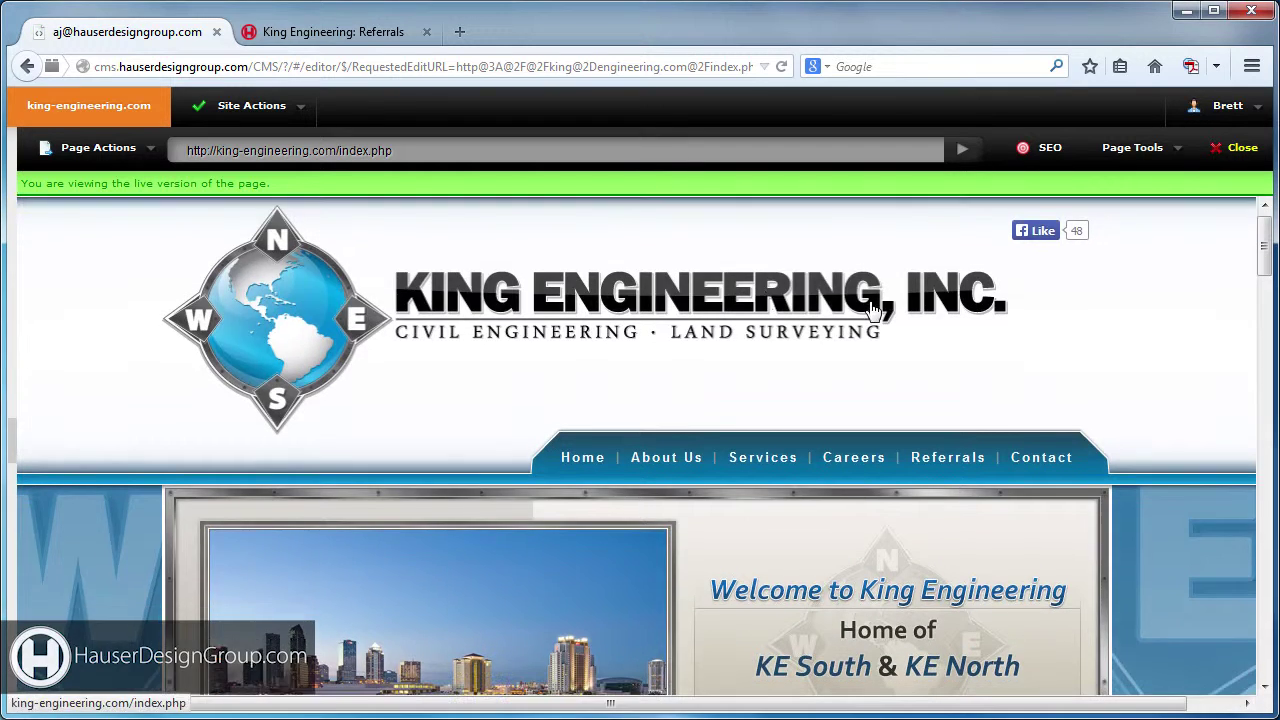
scroll(770, 250, "down", 3)
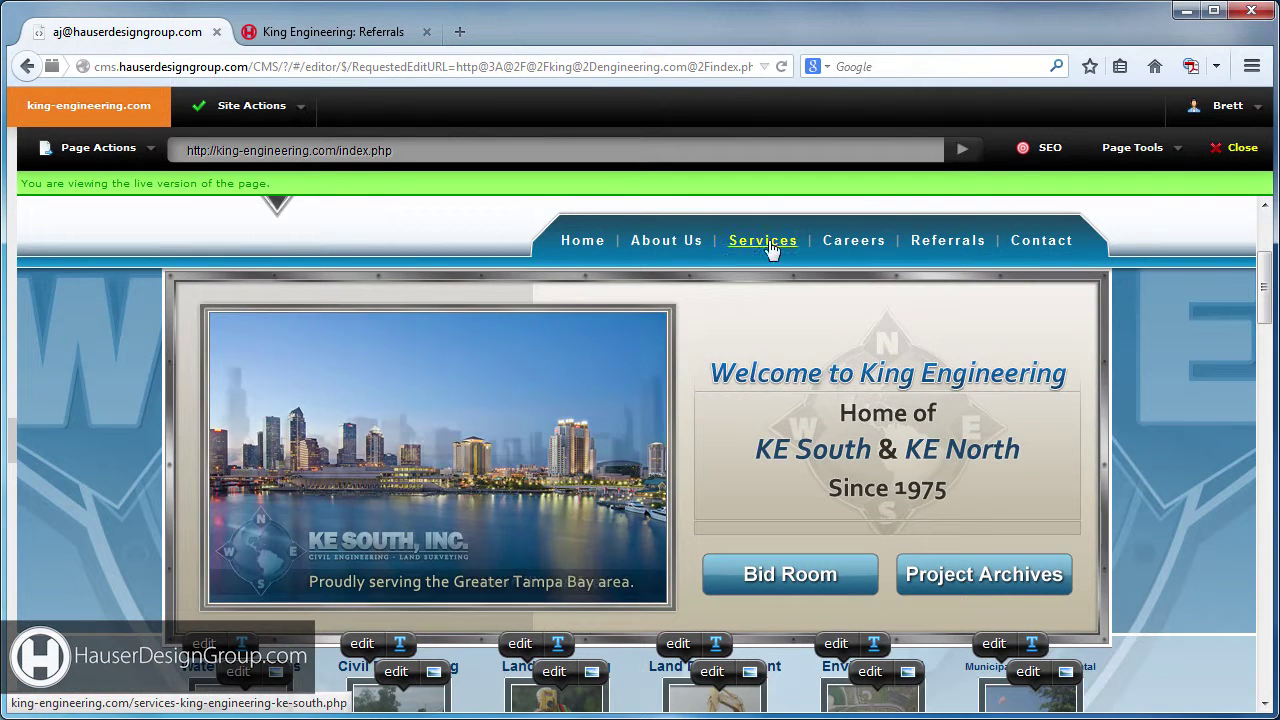
left_click(950, 251)
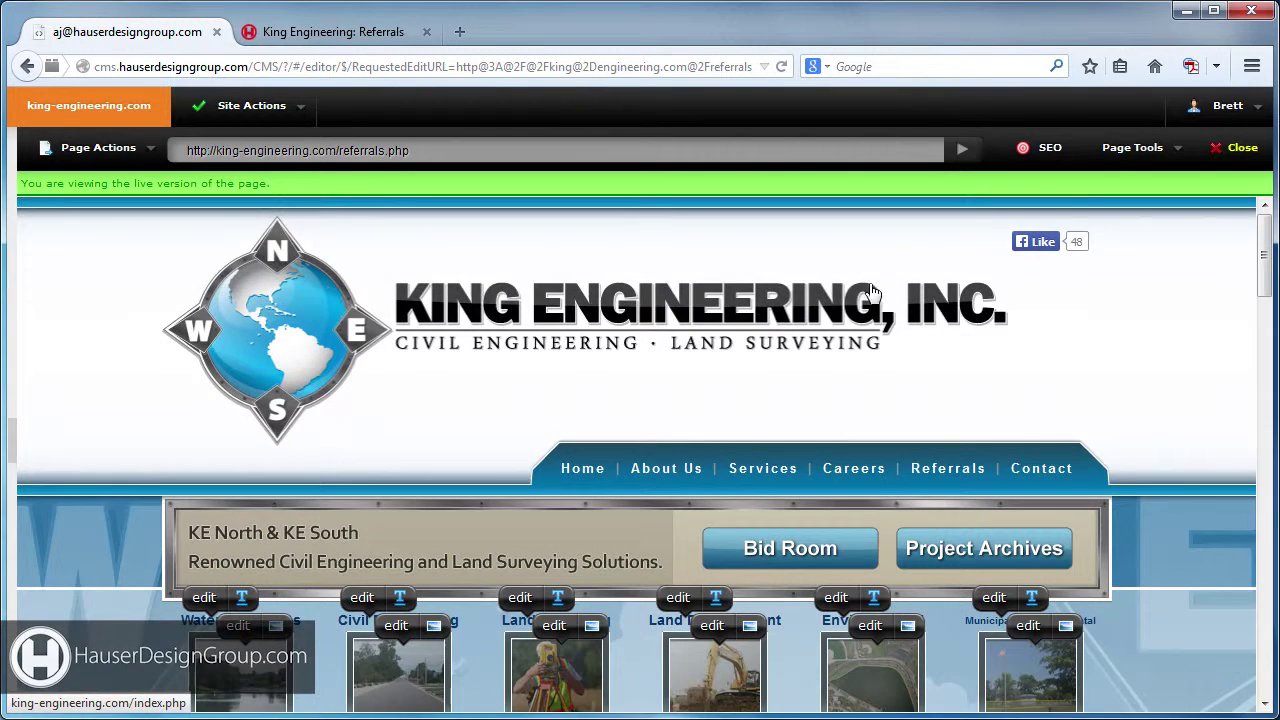
scroll(874, 300, "down", 5)
scroll(872, 290, "down", 1)
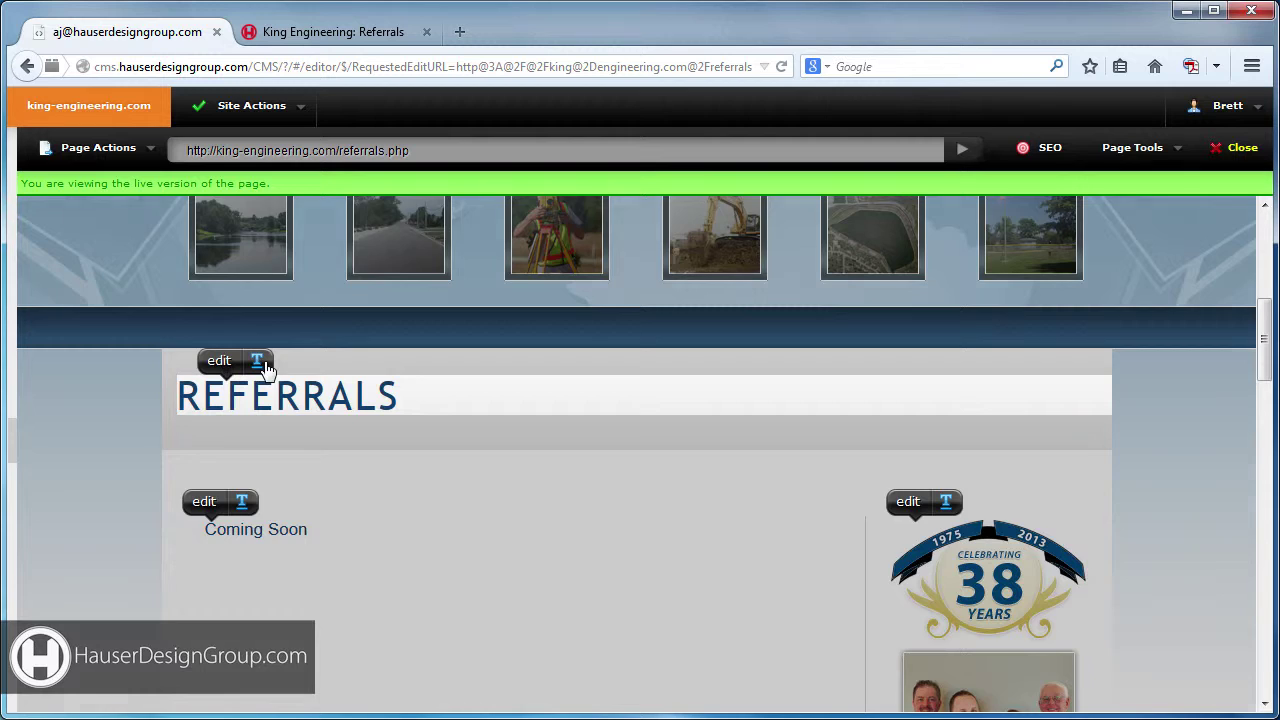
scroll(600, 351, "down", 3)
scroll(870, 317, "down", 9)
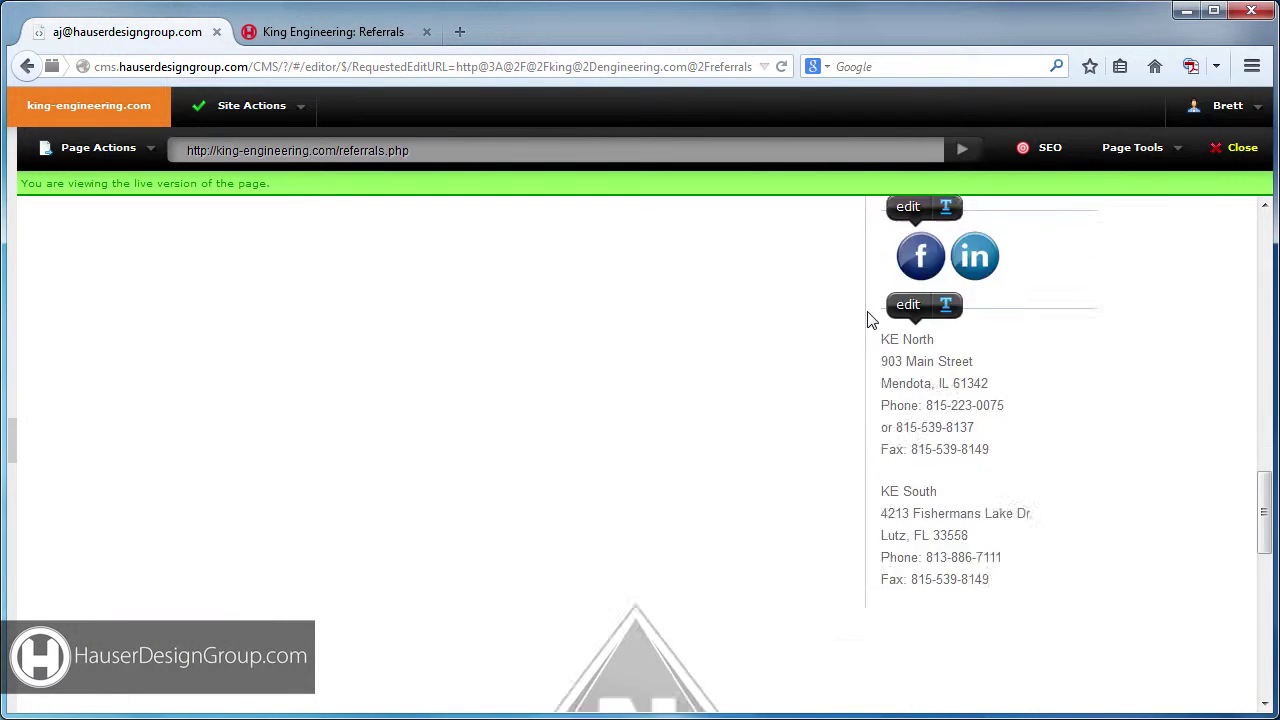
scroll(837, 322, "up", 8)
scroll(491, 337, "up", 1)
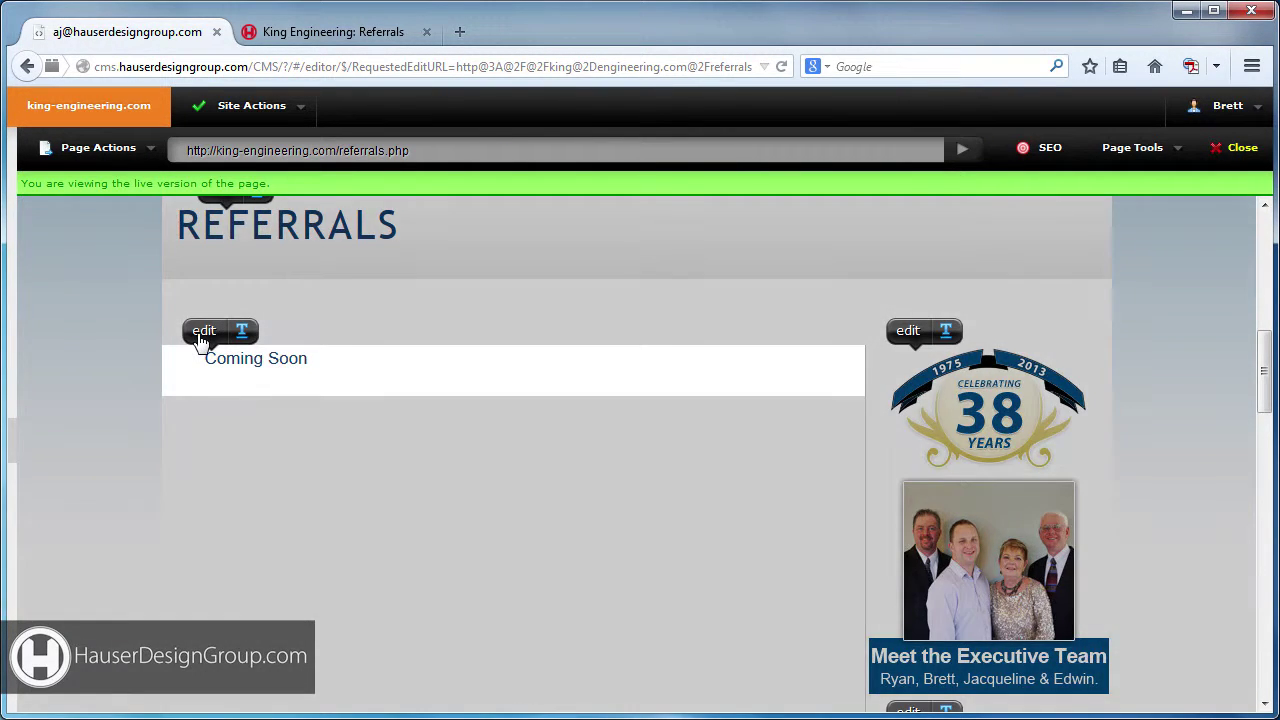
Step: Make the Coming Soon block read 'Coming Soon we can add all our new content here.'
left_click(204, 333)
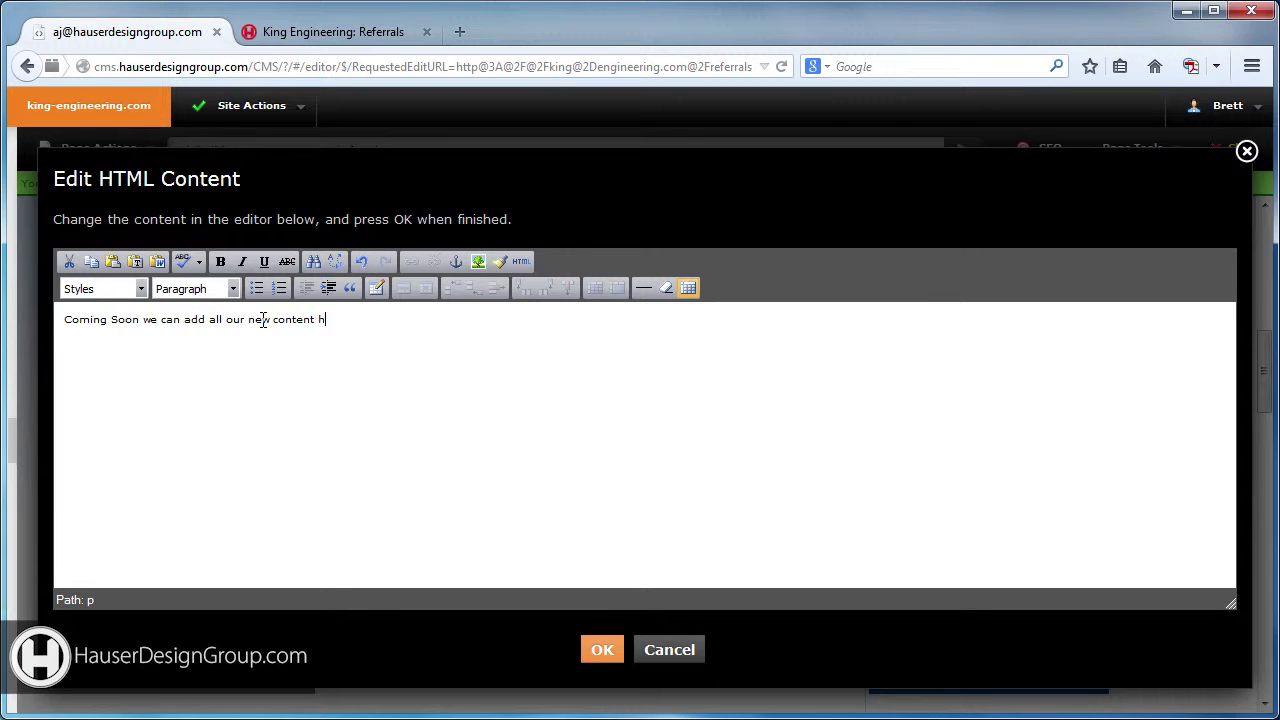
left_click(602, 650)
scroll(560, 375, "down", 4)
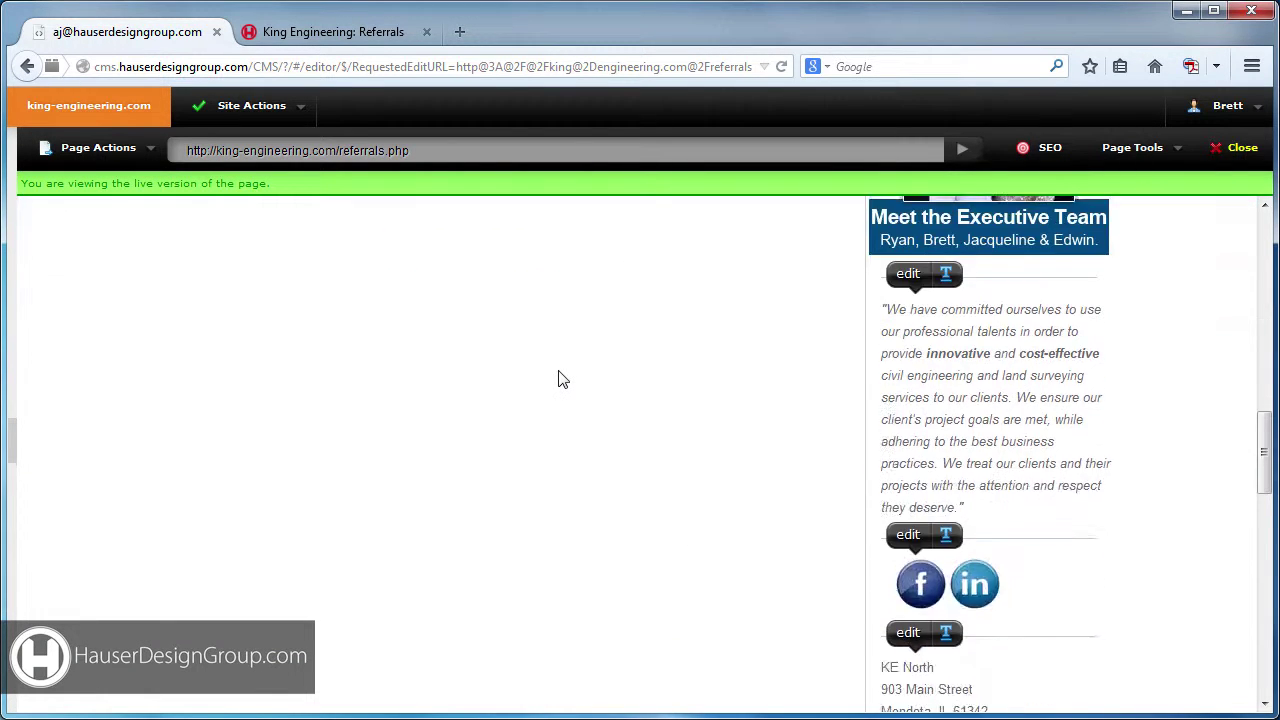
scroll(585, 372, "up", 5)
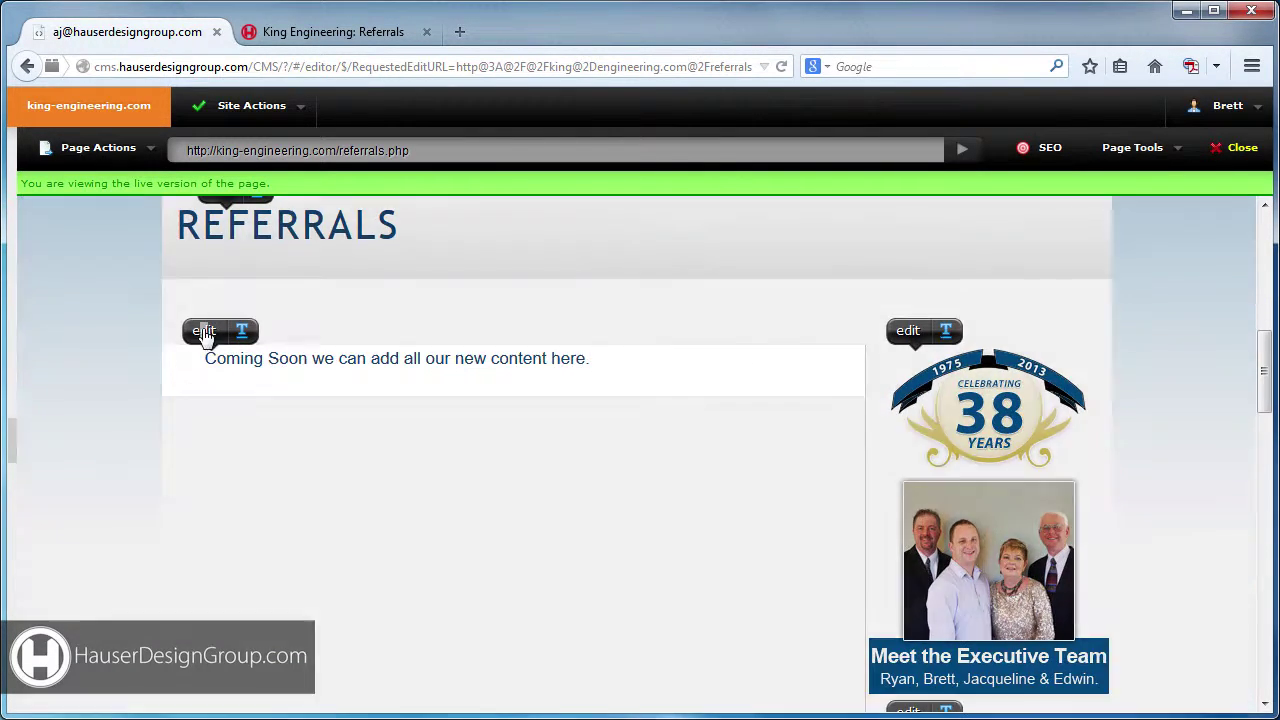